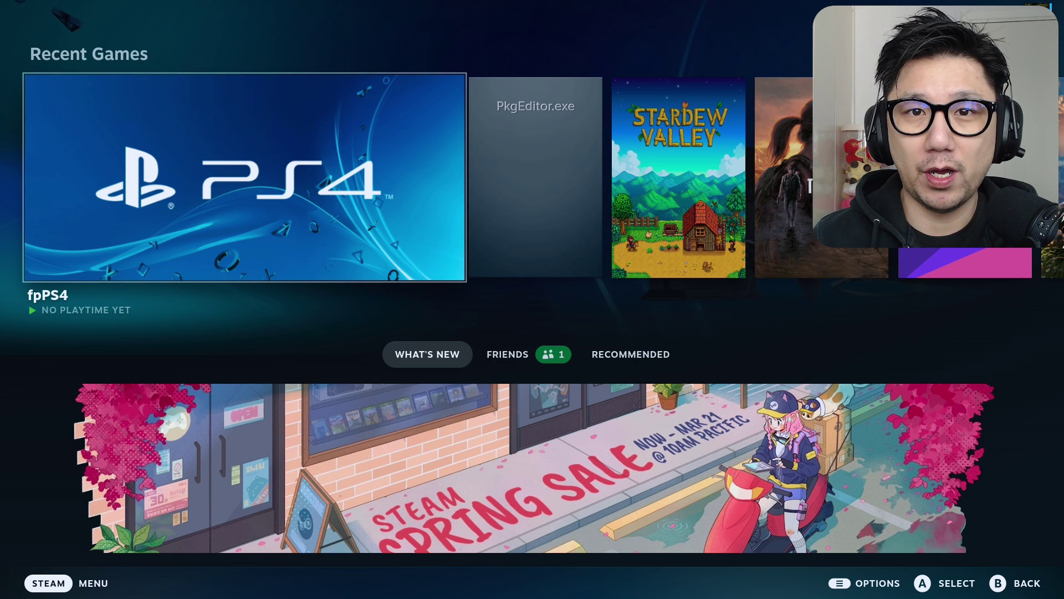
Step: Launch fpPS4 from the Steam game library and run Sonic Mania in its launcher
key("Return")
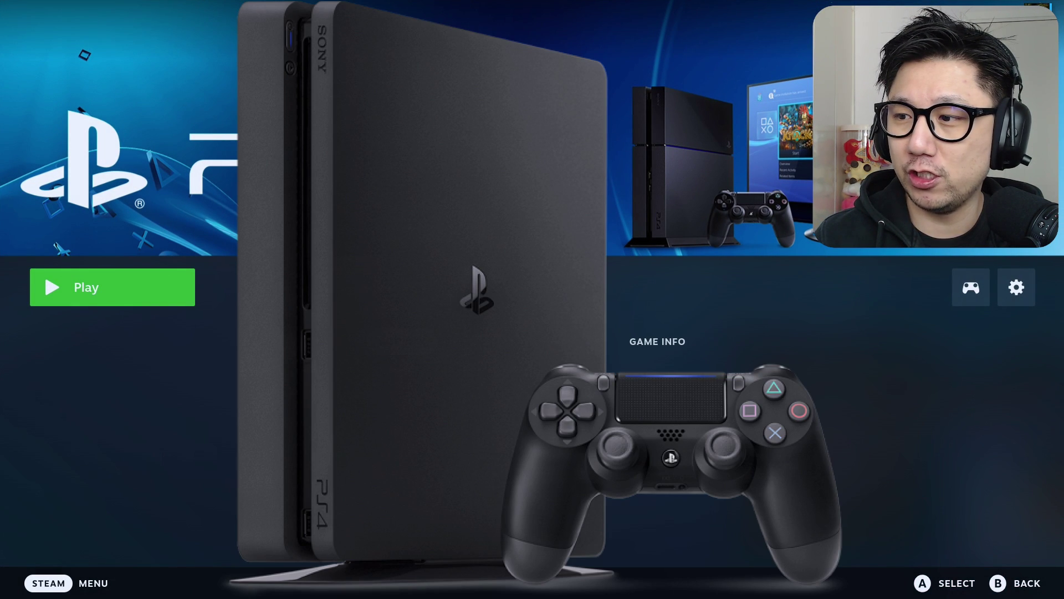
key("Return")
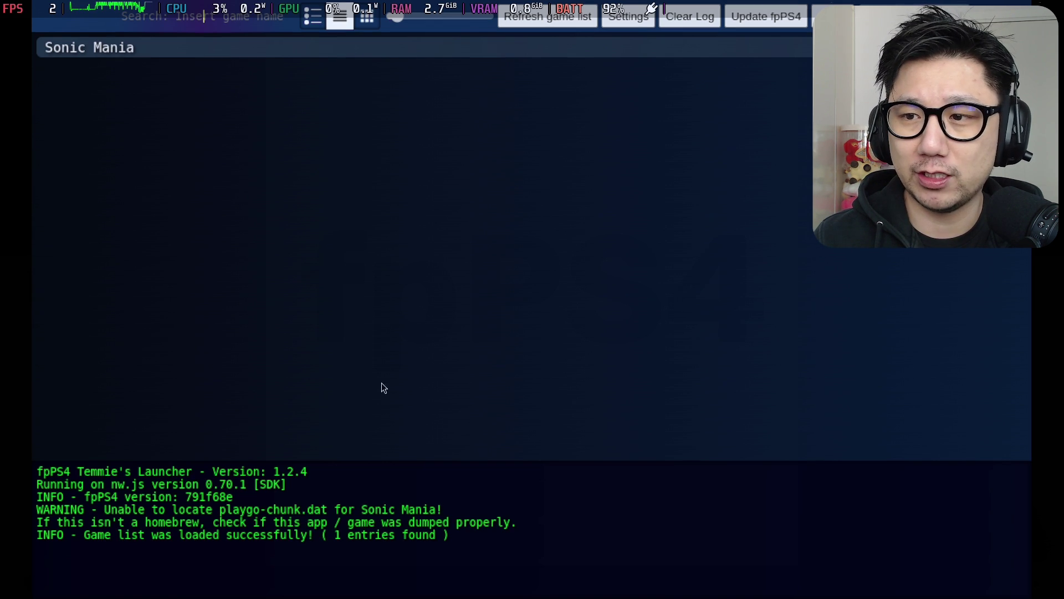
left_click(128, 48)
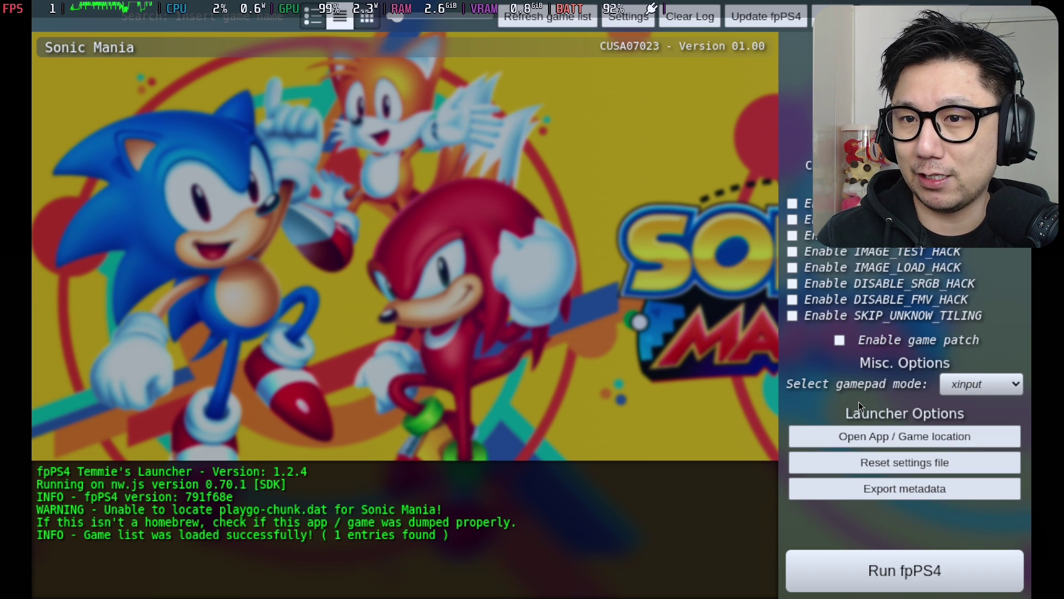
left_click(873, 569)
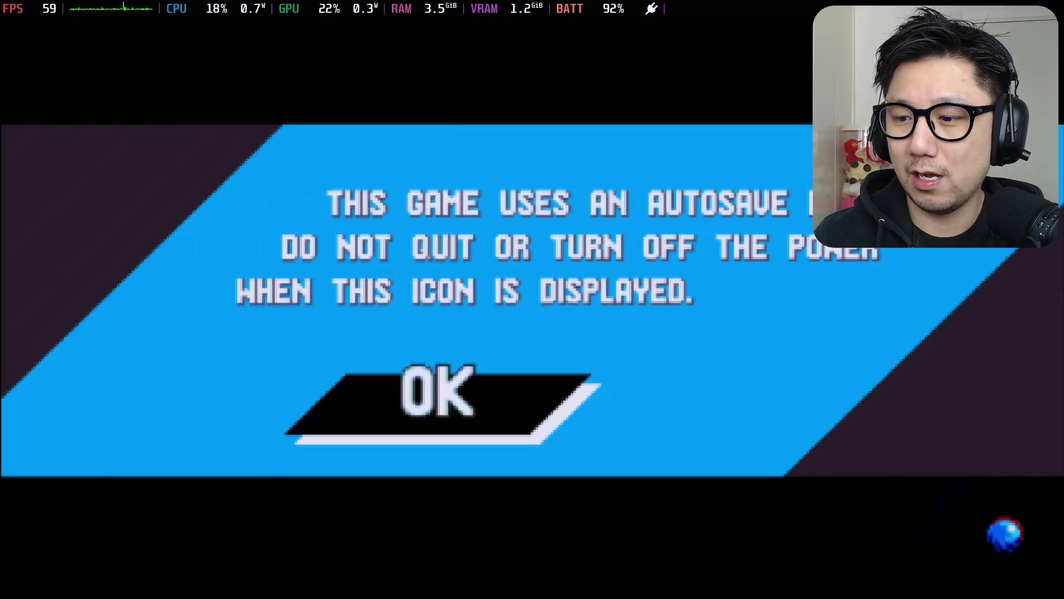
Step: Accept the autosave notice, enter Mania Mode and load the existing GHZ save
key("Return")
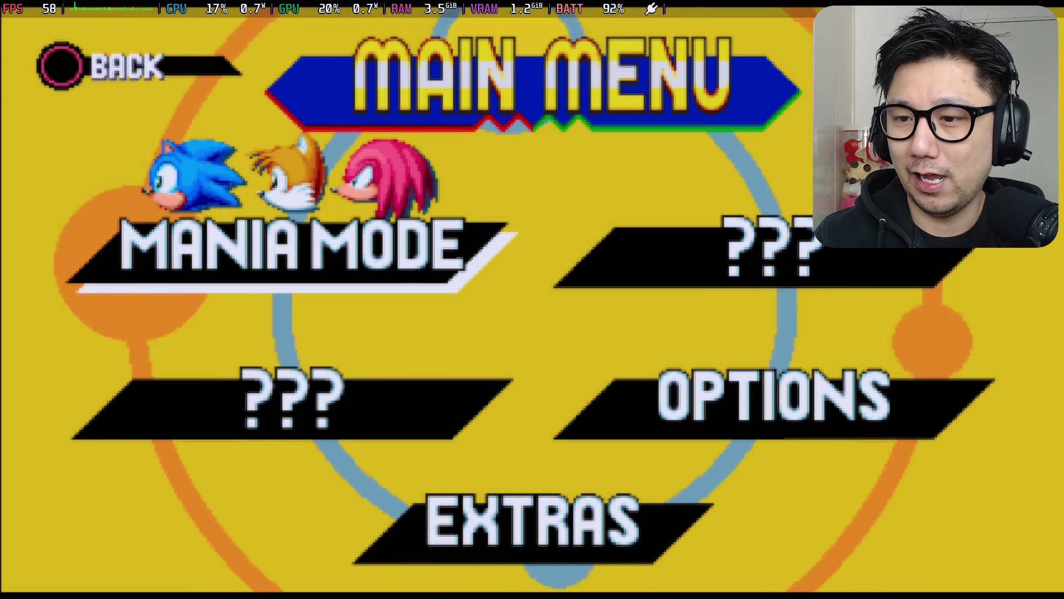
key("Return")
key("Left")
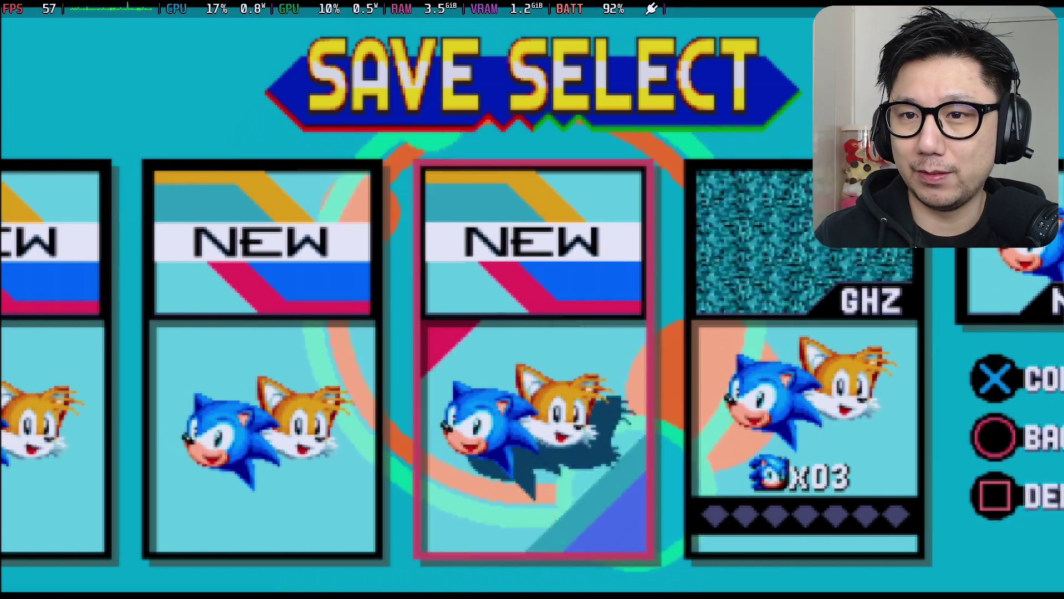
key("Right")
key("Return")
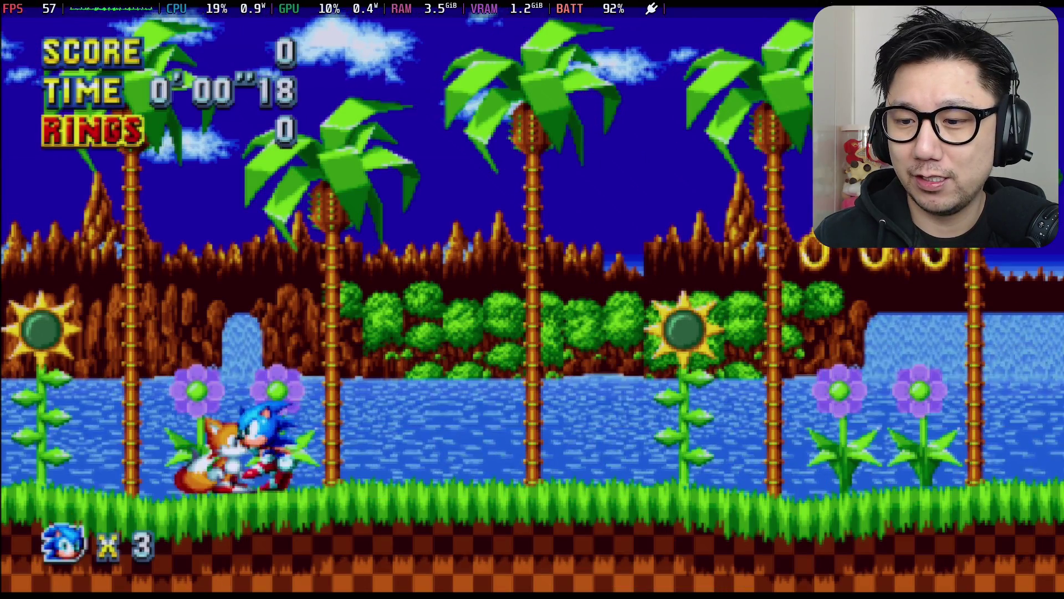
Step: Test the emulated game by running and jumping with Sonic through the opening of Green Hill Zone
key("Left")
key("Right")
key("a")
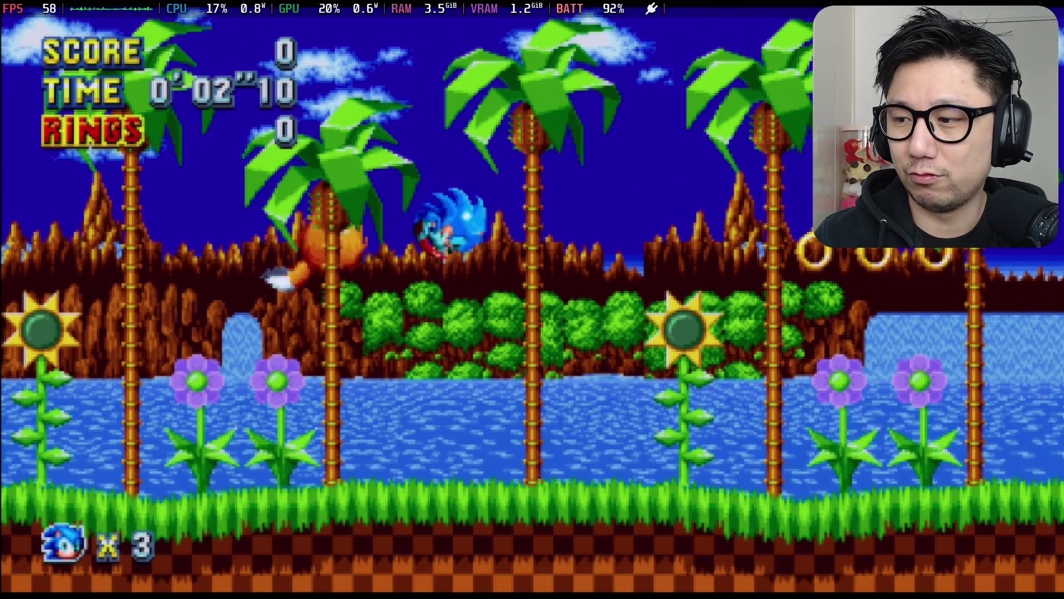
key("Right")
key("a")
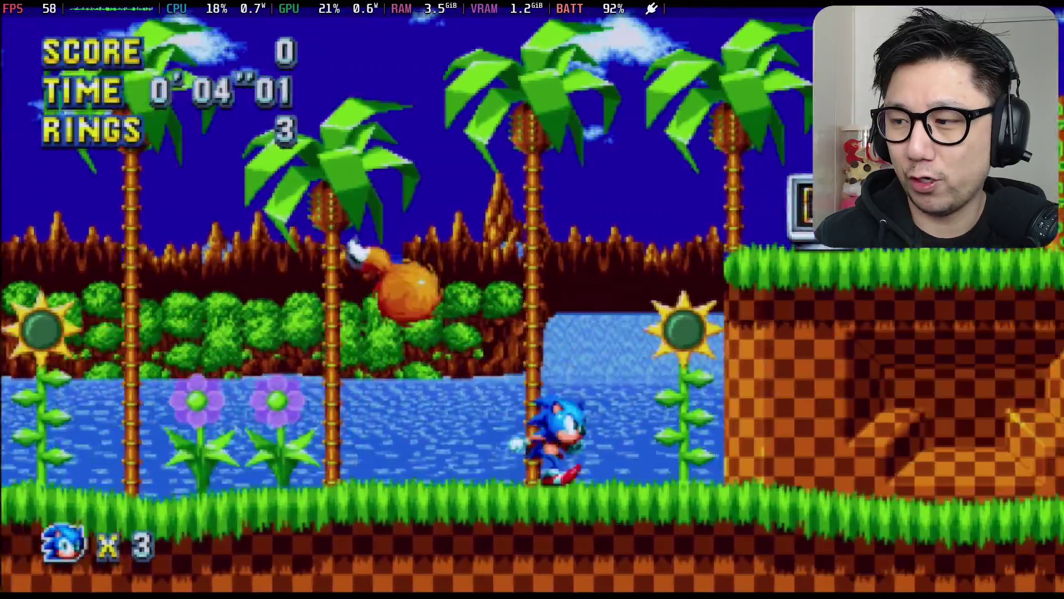
key("a")
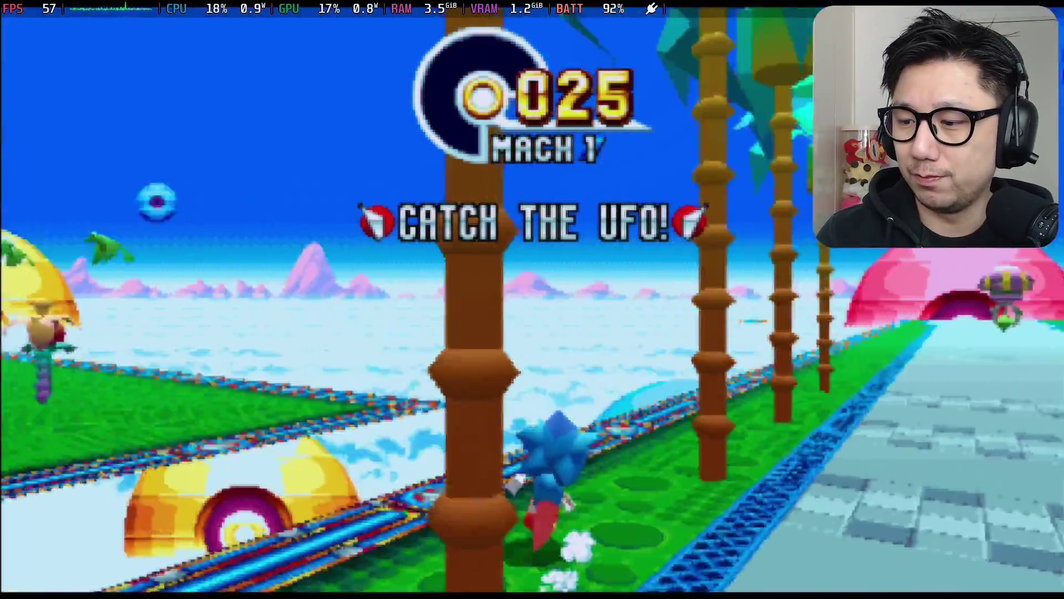
Step: Steer Sonic along the track of the UFO special stage, jumping and collecting blue spheres
key("space")
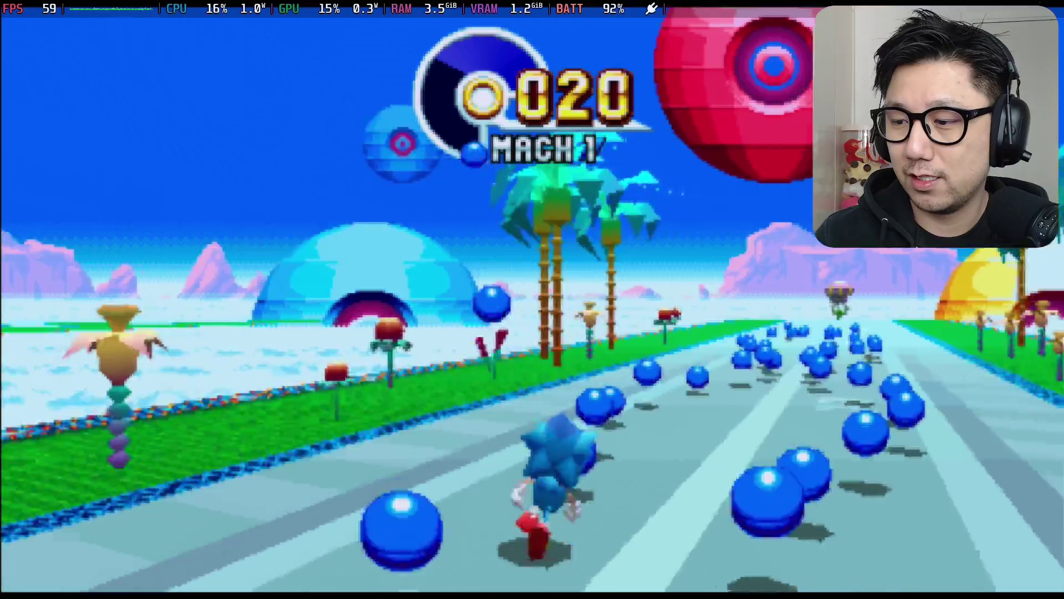
key("Right")
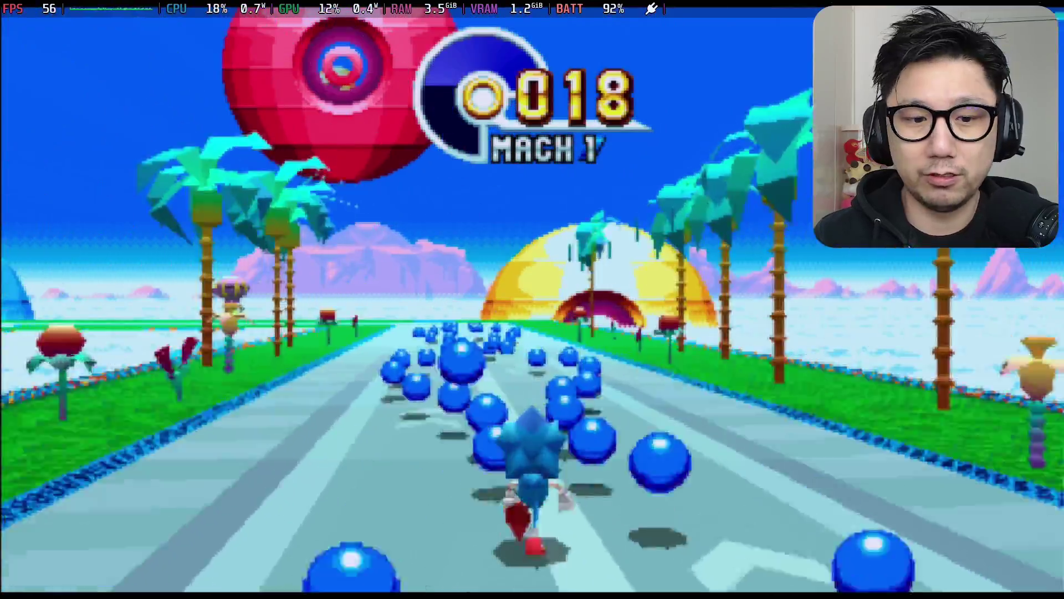
key("Left")
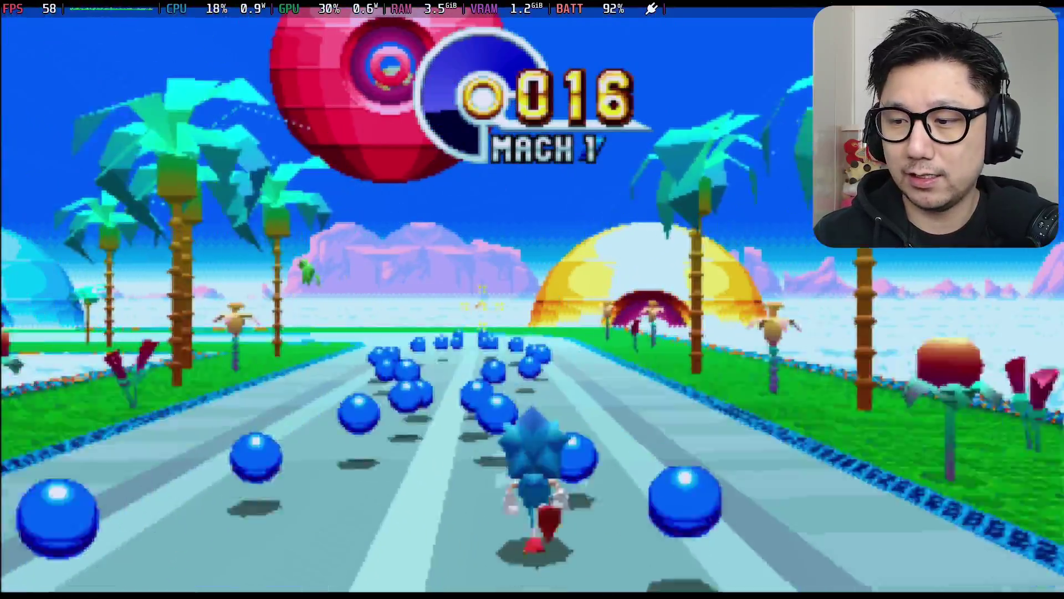
Step: Leave the running game and switch the Steam Deck from gaming mode to desktop mode
key("super")
key("Down")
key("Up")
key("Up")
key("Up")
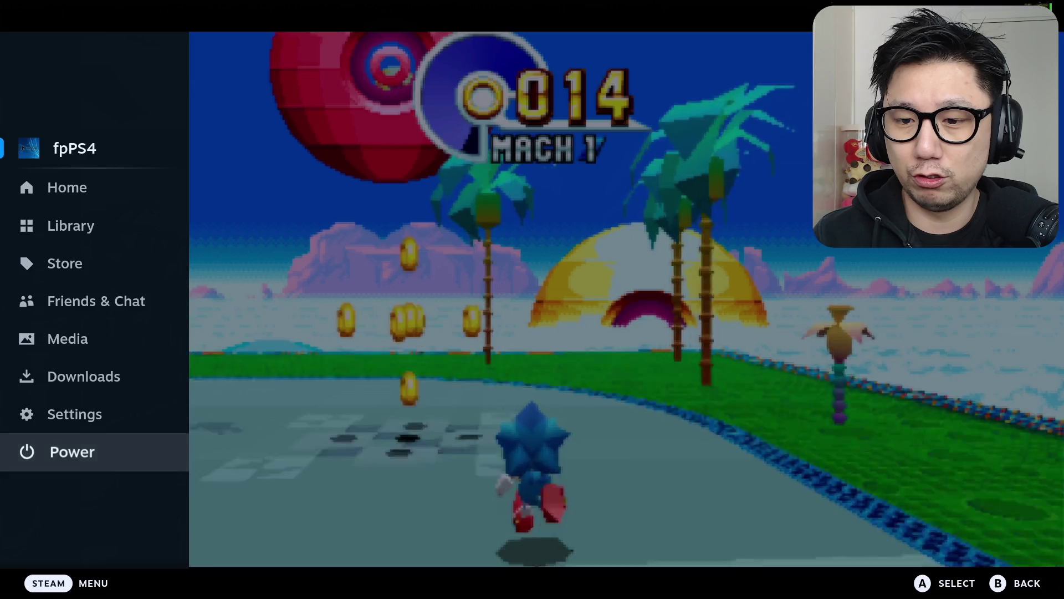
key("Return")
key("Down")
key("Down")
key("Down")
key("Down")
key("Down")
key("Return")
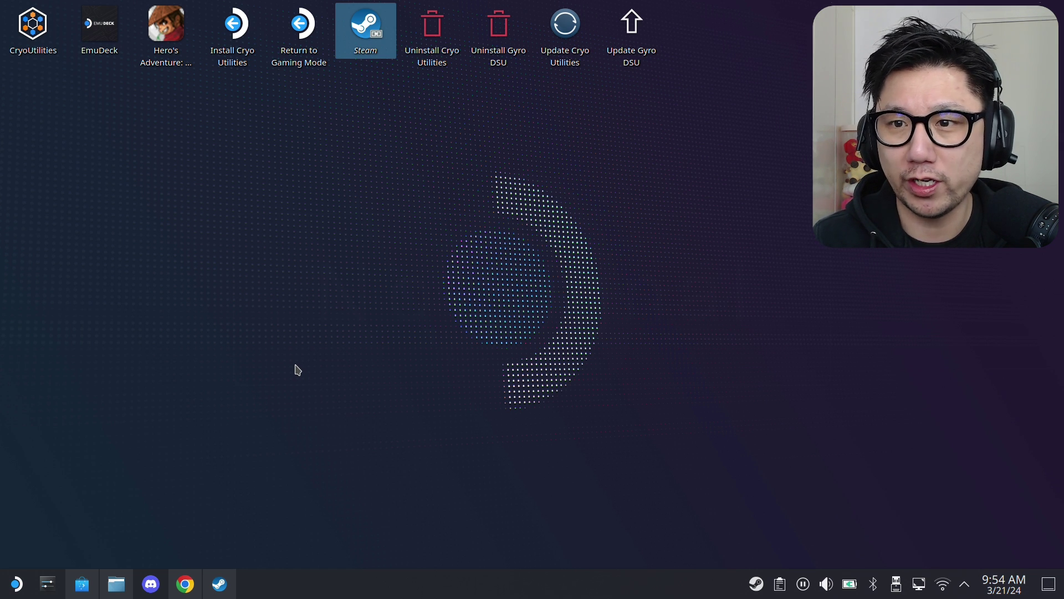
Step: Switch to Chrome and expand the description of the FPPS4 Emulator guide video to review its download links
left_click(185, 583)
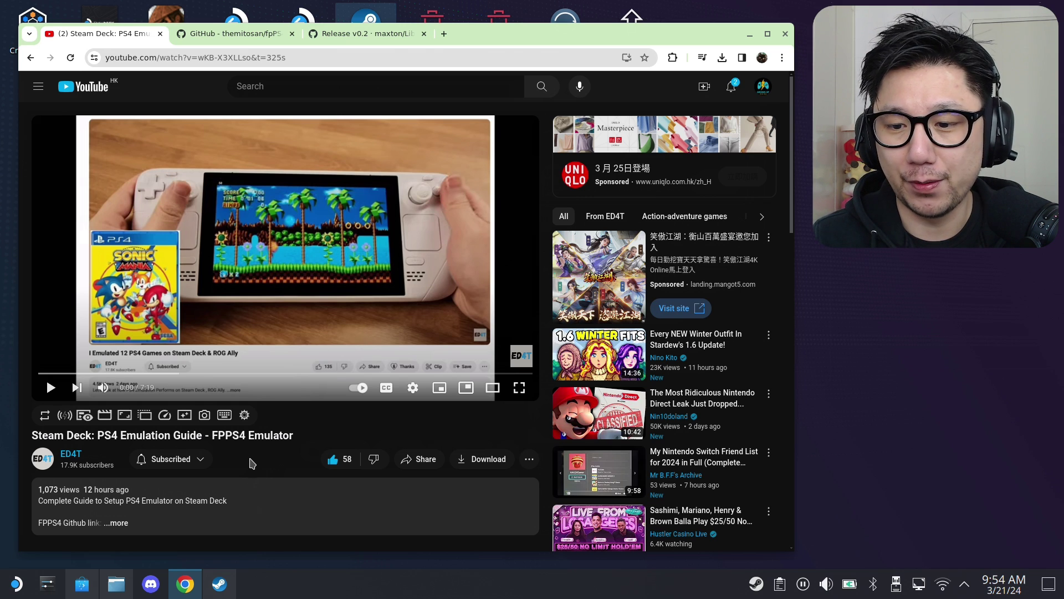
left_click(201, 460)
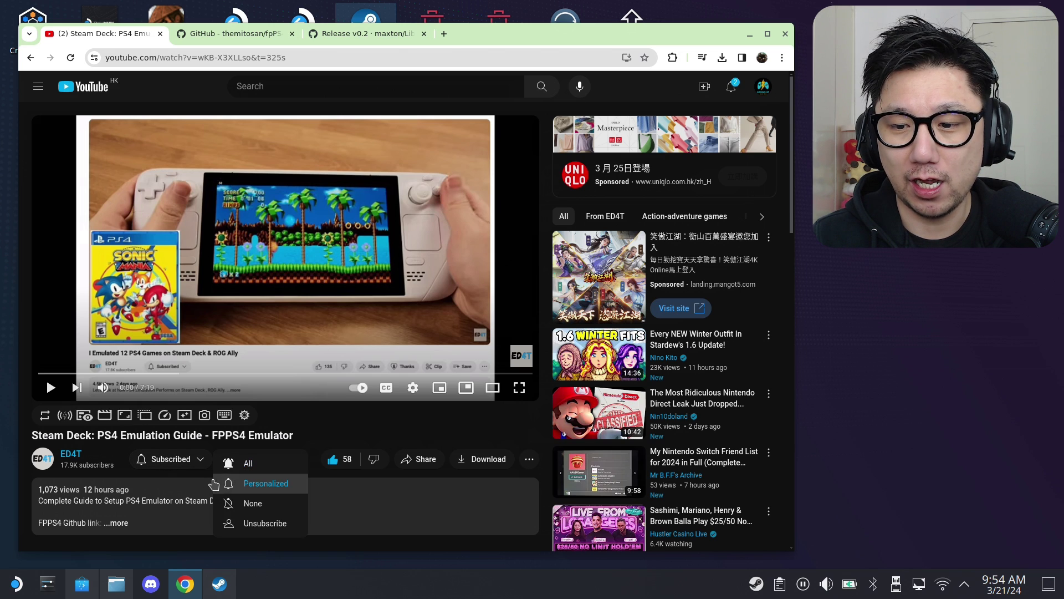
left_click(336, 489)
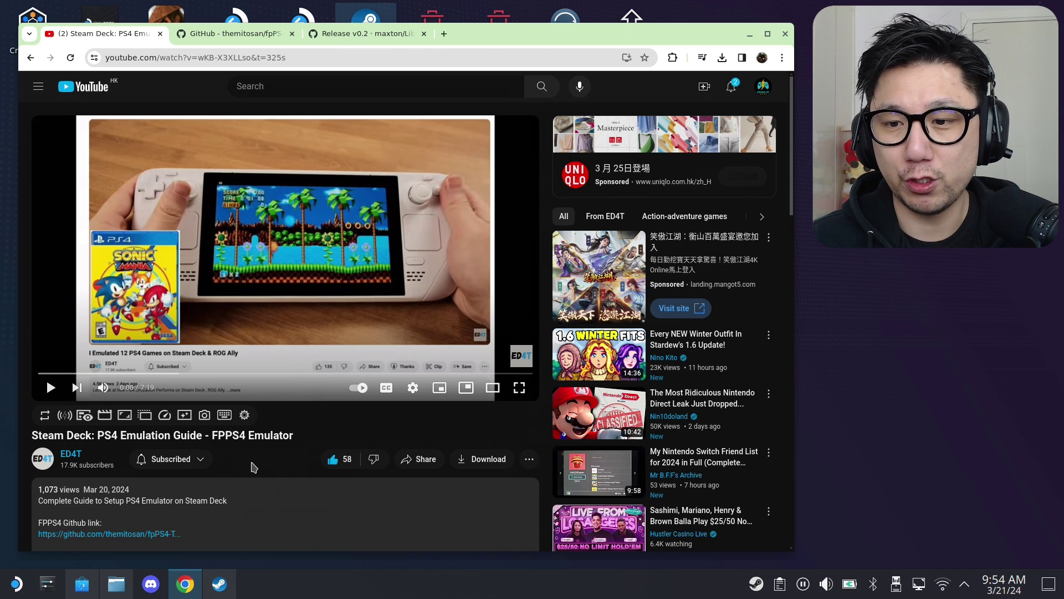
scroll(253, 468, "down", 15)
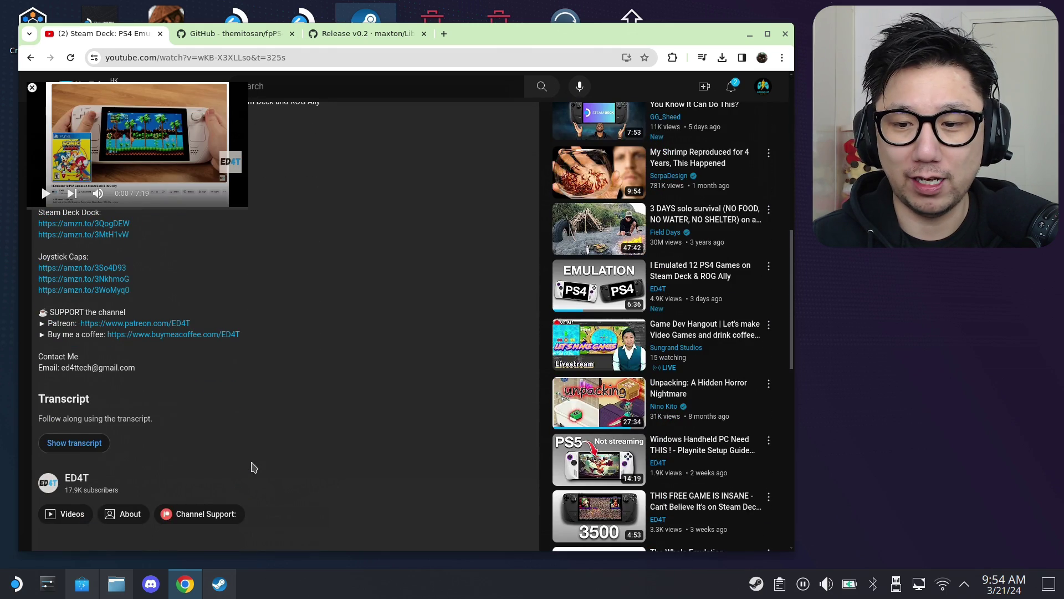
scroll(276, 444, "up", 15)
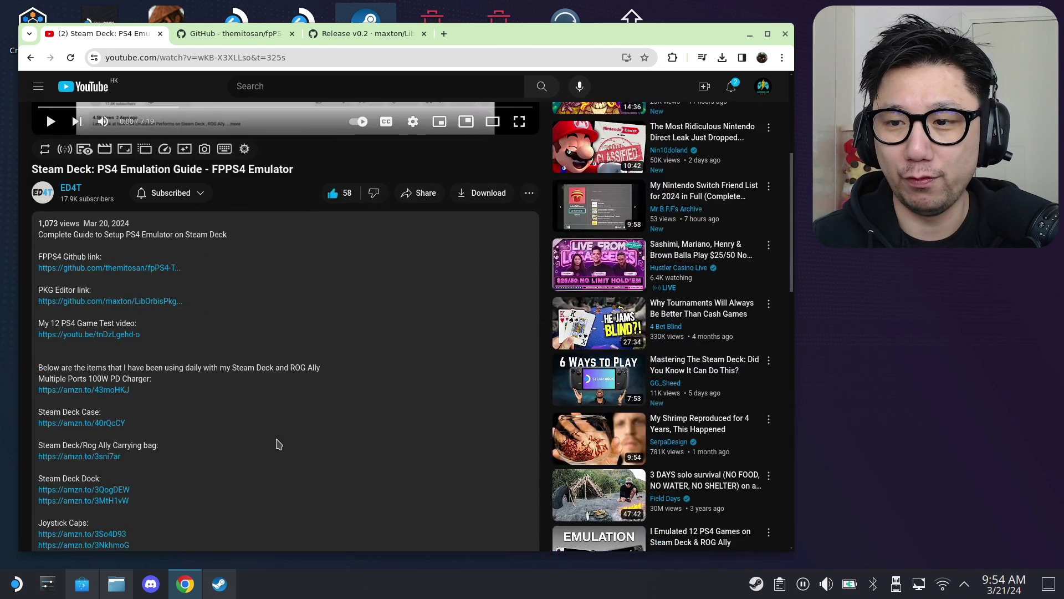
Step: Download the fpPS4-Temmie-s-Launcher repository archive and nw.js version 0.70.1 from the links in the README's Linux section
left_click(234, 34)
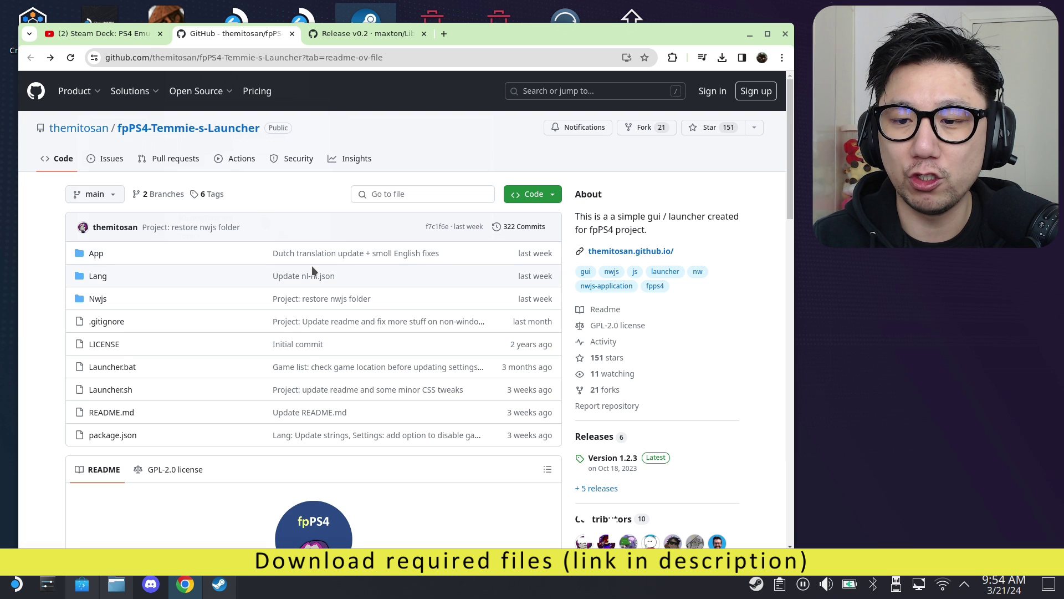
scroll(311, 265, "down", 20)
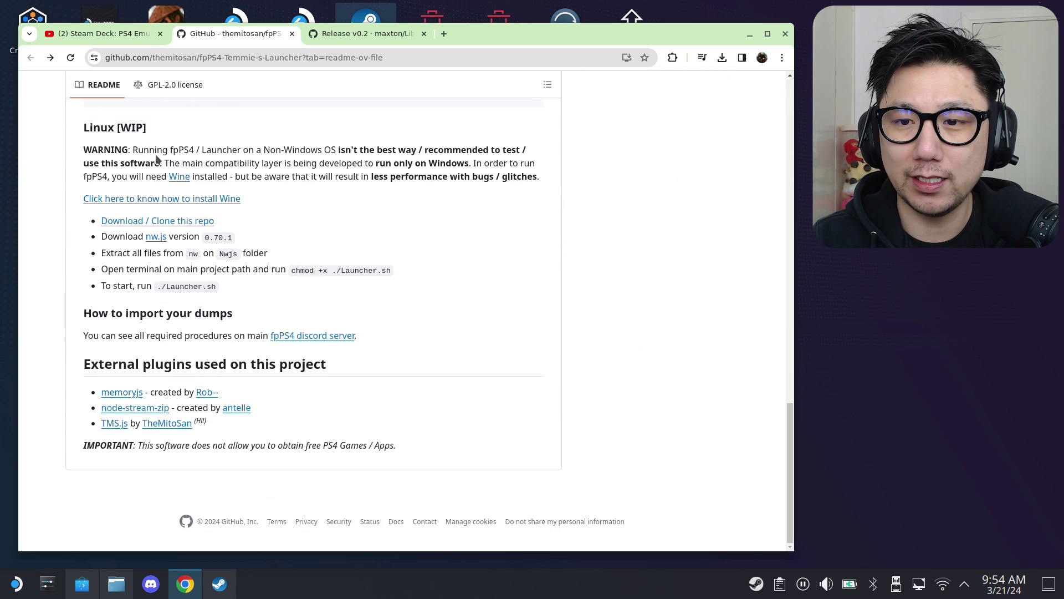
left_click(170, 222)
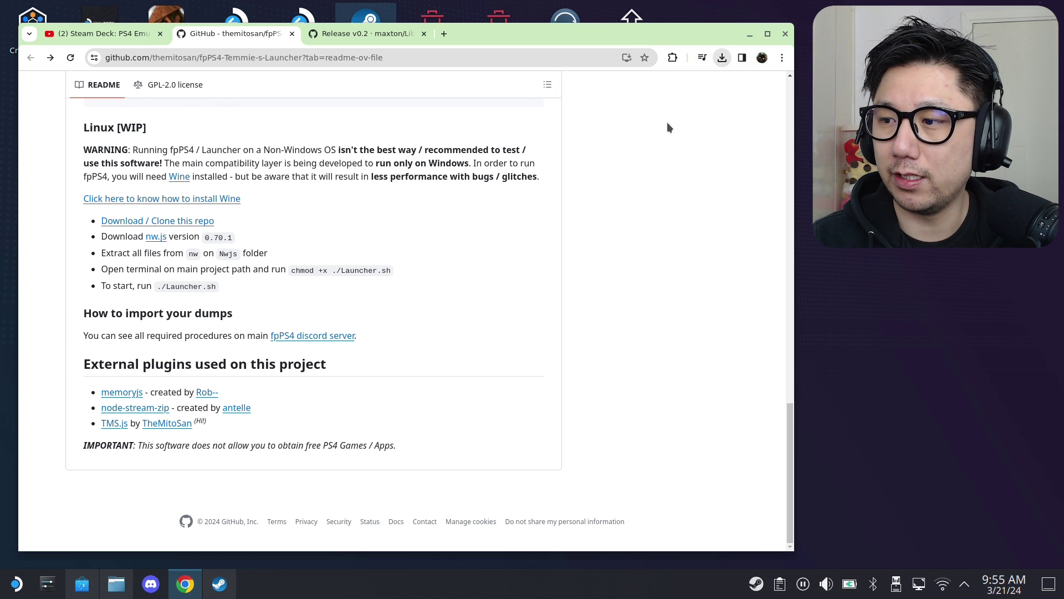
left_click(721, 57)
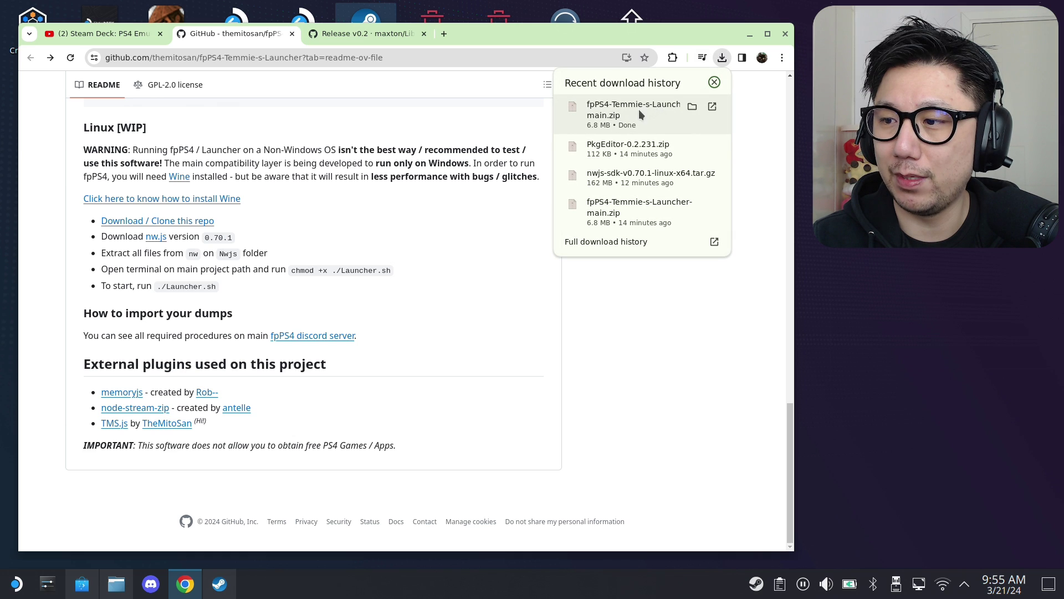
left_click(462, 341)
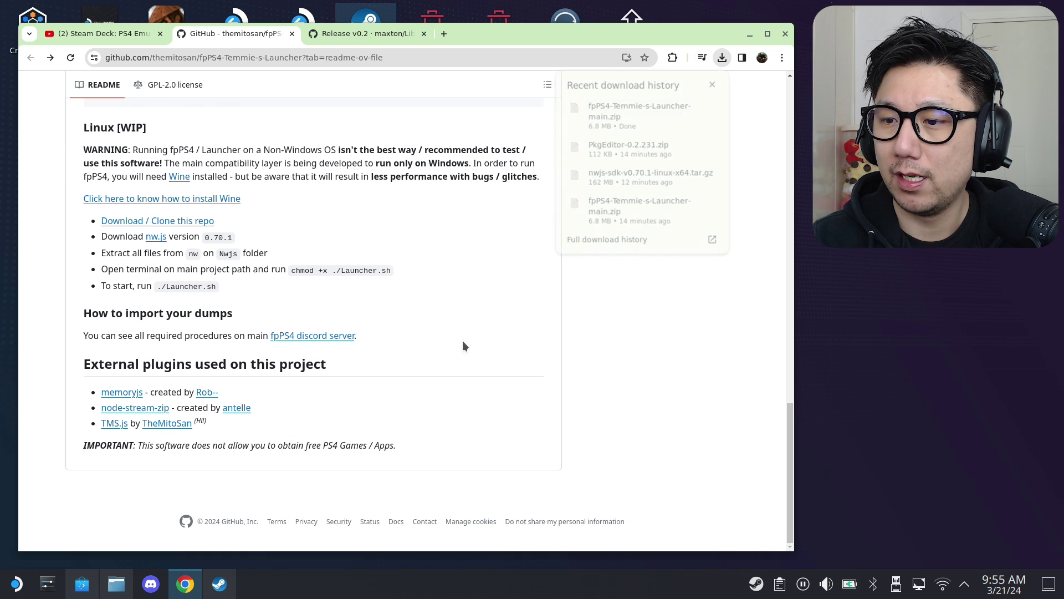
left_click(156, 238)
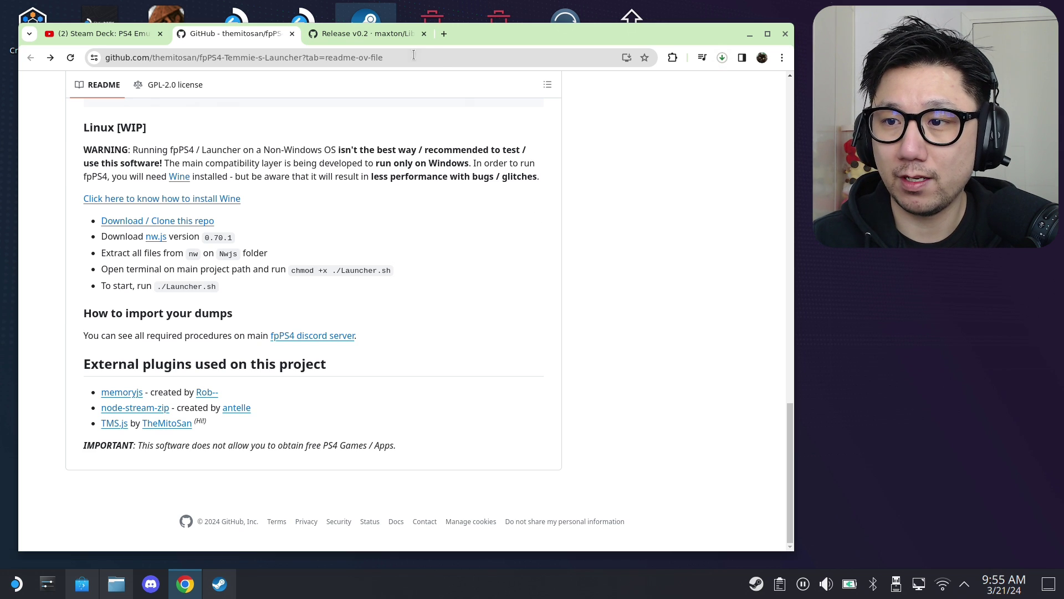
Step: Download PkgEditor-0.2.231.zip from the LibOrbisPkg v0.2 release assets and check the browser's recent downloads
left_click(364, 39)
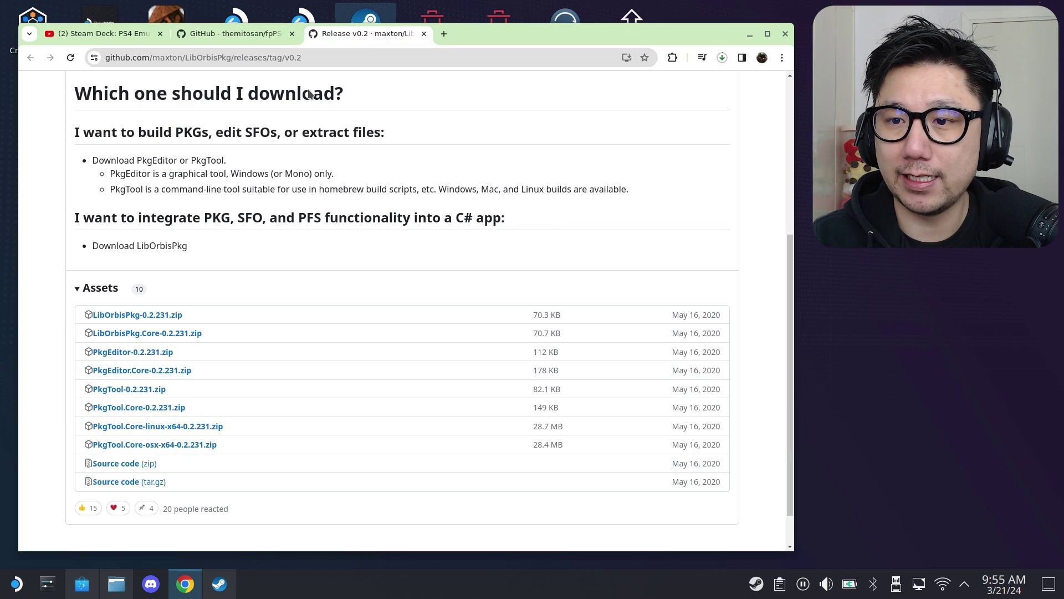
scroll(298, 188, "up", 5)
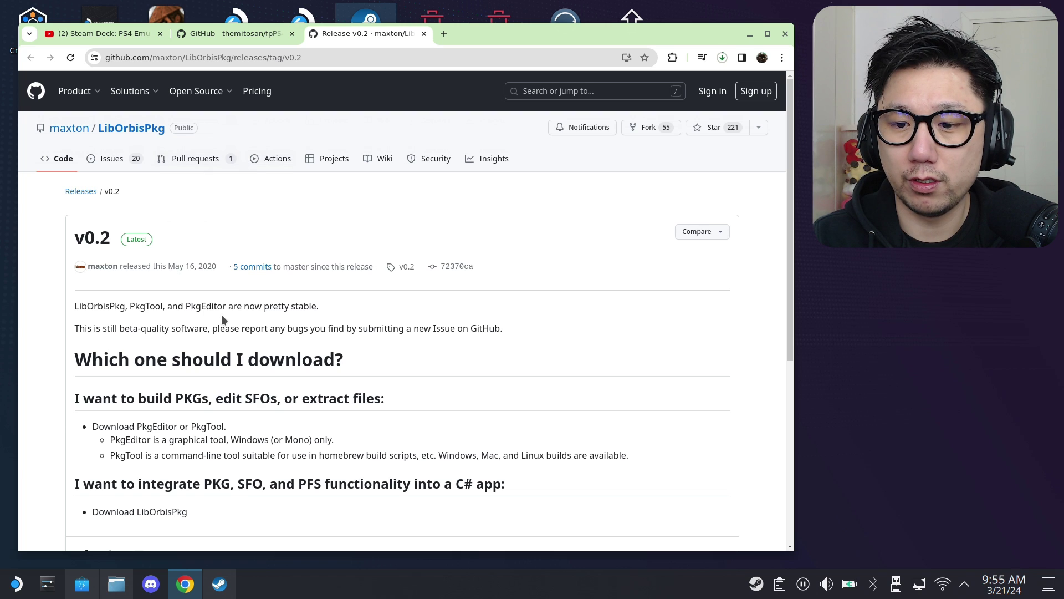
scroll(221, 315, "down", 4)
scroll(193, 379, "down", 2)
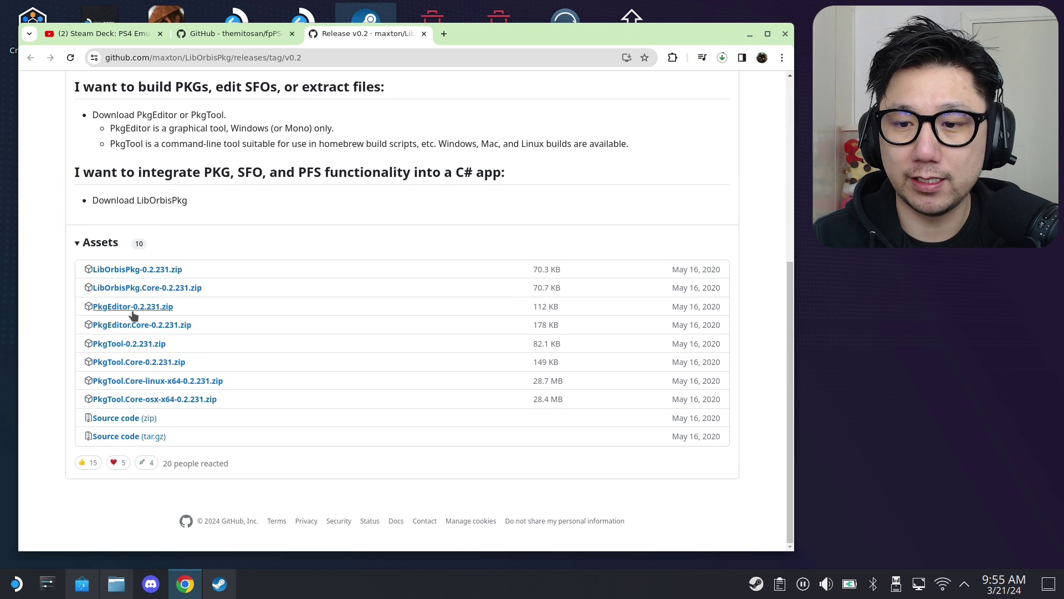
left_click(165, 307)
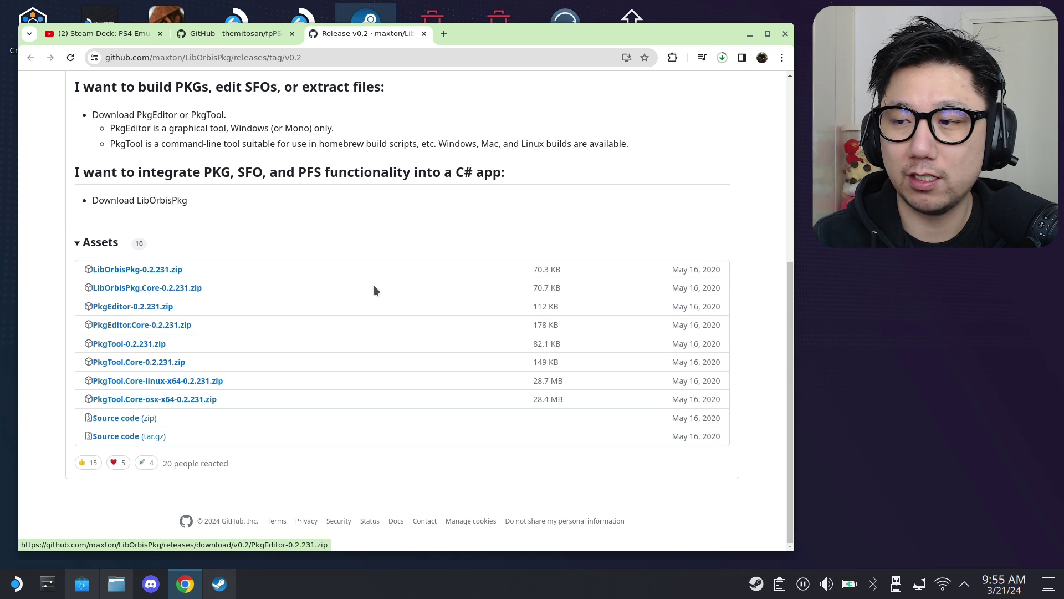
left_click(722, 58)
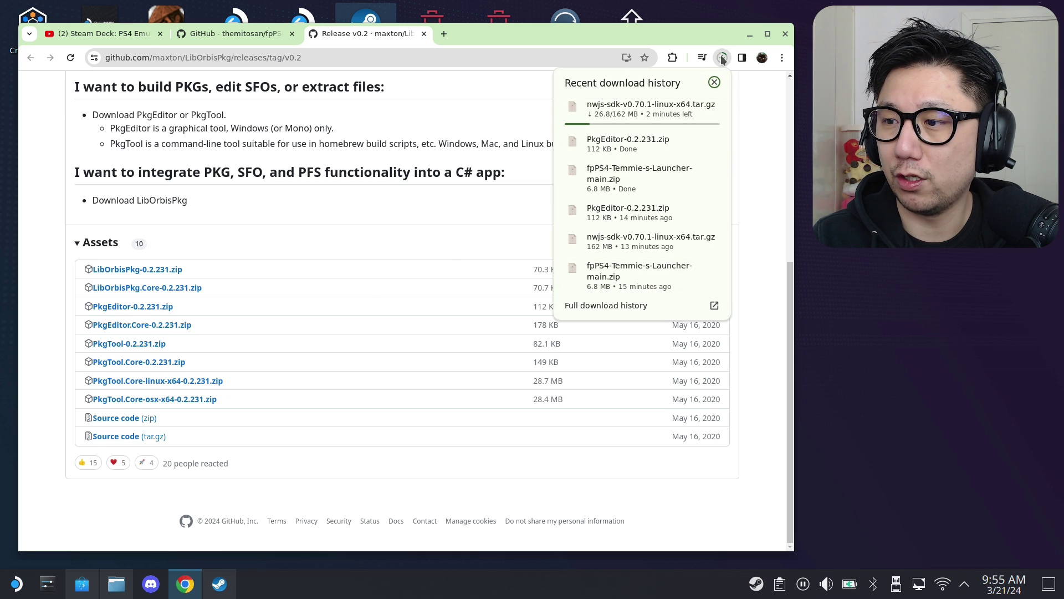
left_click(722, 58)
Step: Switch to the Dolphin file manager, open the Downloads folder and select the partially downloaded file
left_click(115, 584)
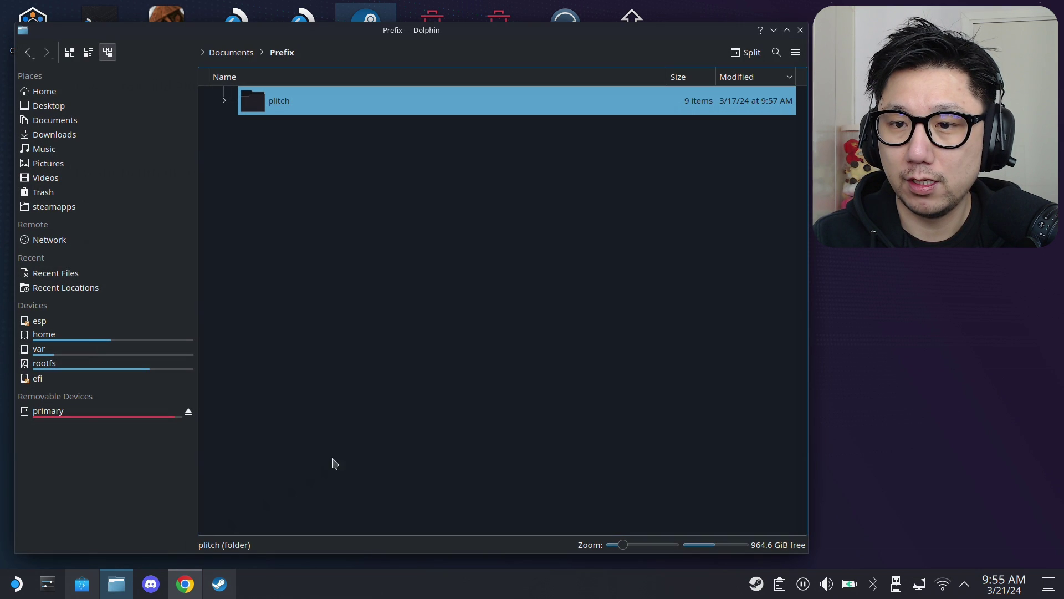
left_click(364, 223)
left_click(98, 137)
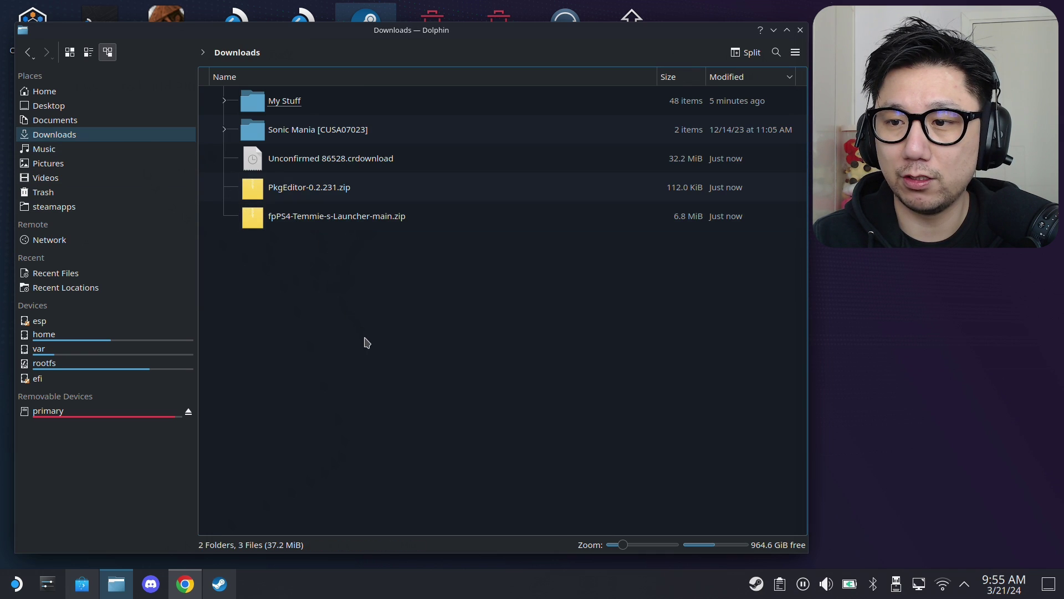
left_click(303, 160)
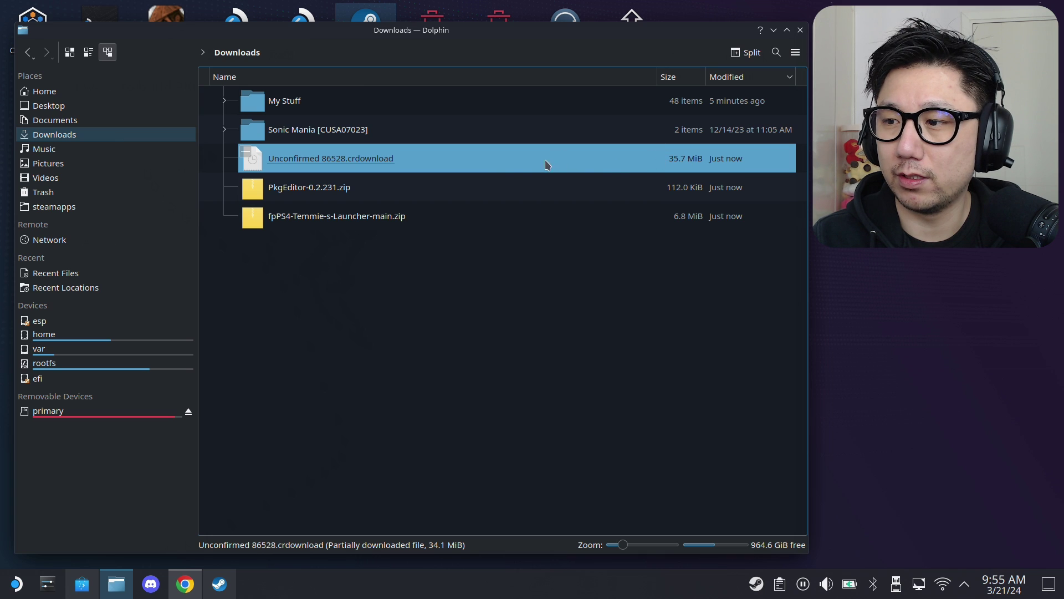
mouse_move(180, 592)
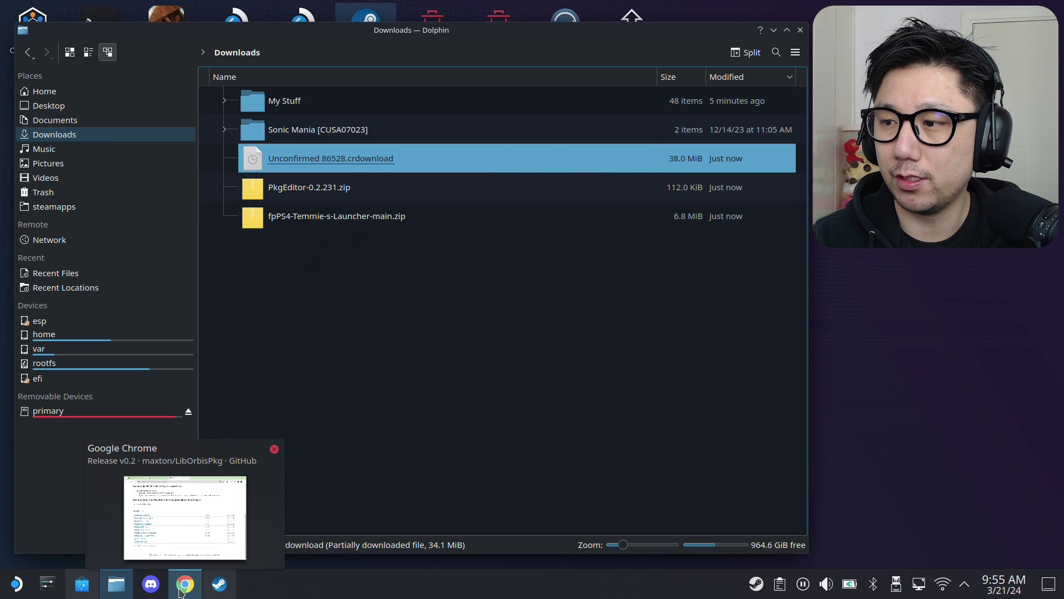
Step: Check the progress of the nw.js download in Chrome's recent download history and return to the Downloads folder in Dolphin
left_click(181, 592)
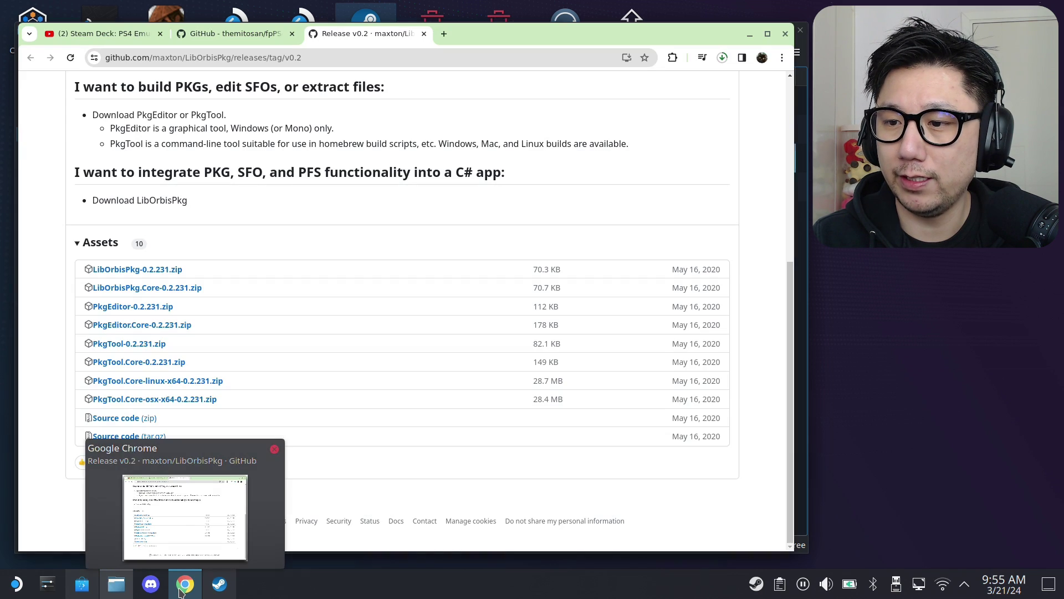
left_click(752, 35)
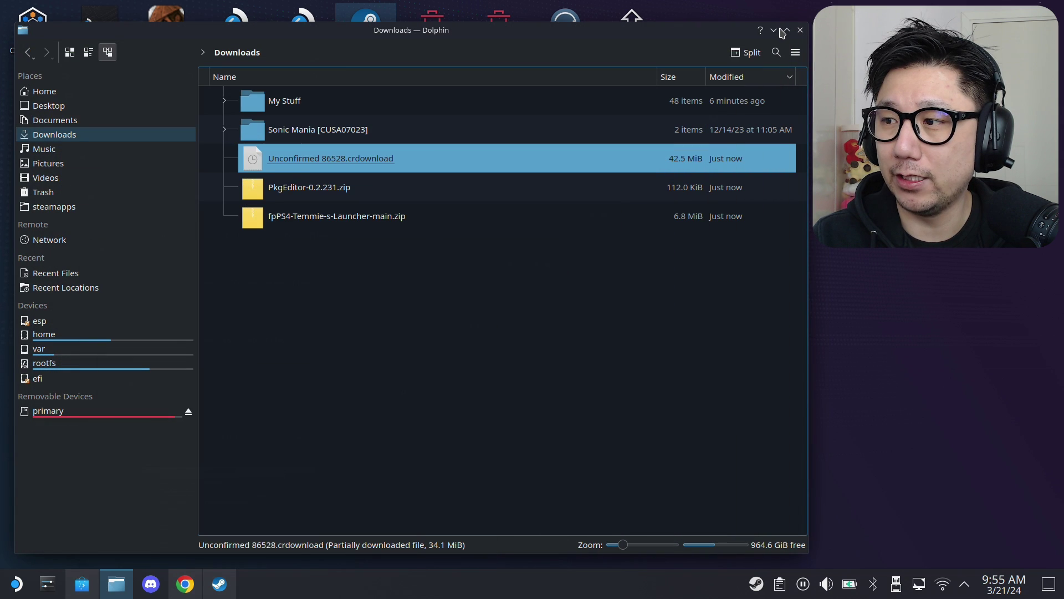
left_click(770, 31)
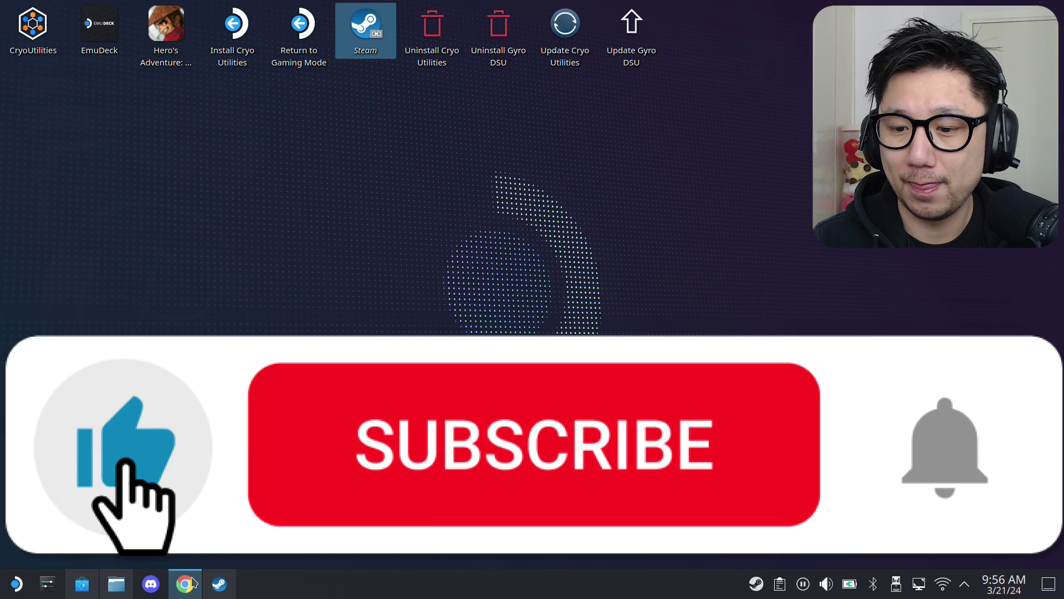
left_click(116, 583)
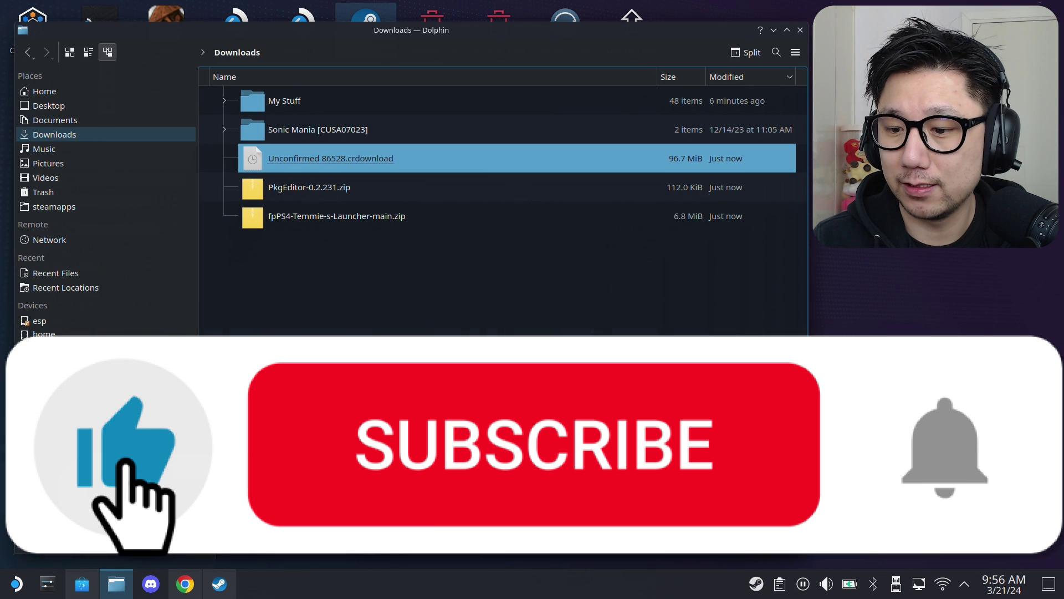
left_click(185, 584)
left_click(723, 58)
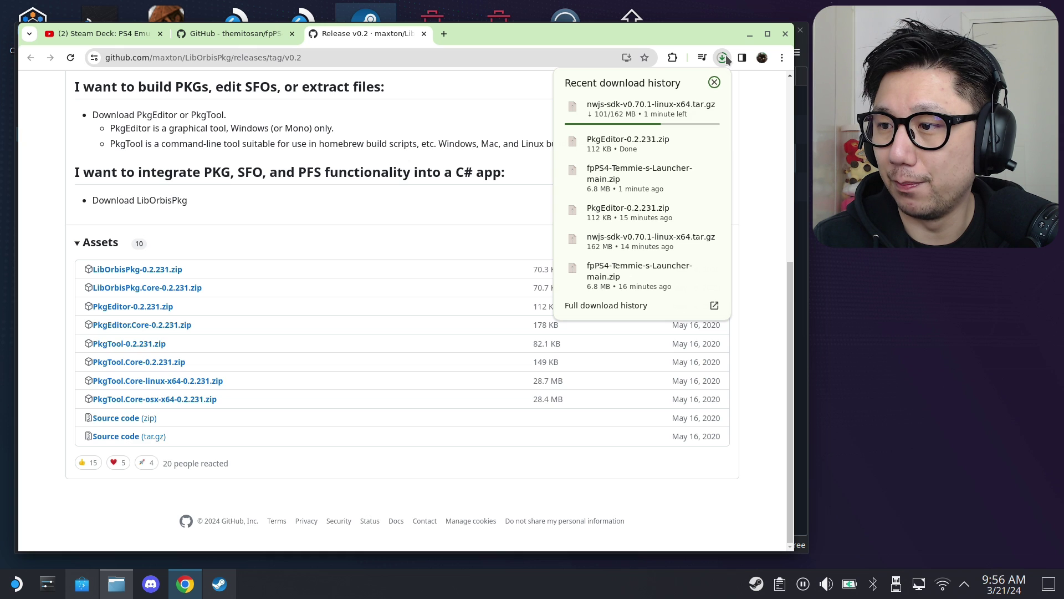
left_click(749, 34)
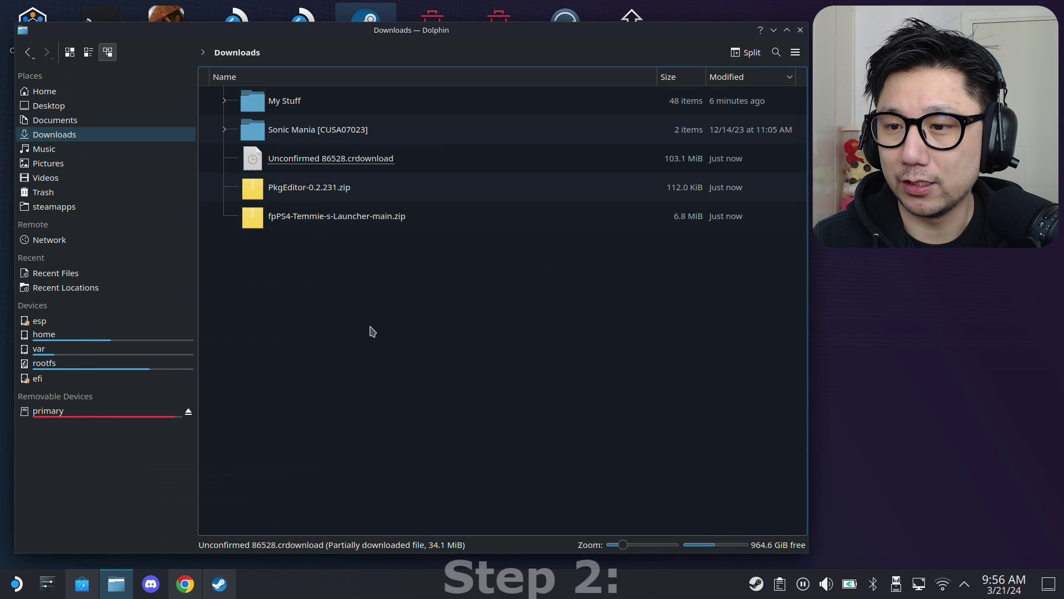
Step: Extract fpPS4-Temmie-s-Launcher-main.zip directly into the Downloads folder
left_click_drag(371, 305, 304, 229)
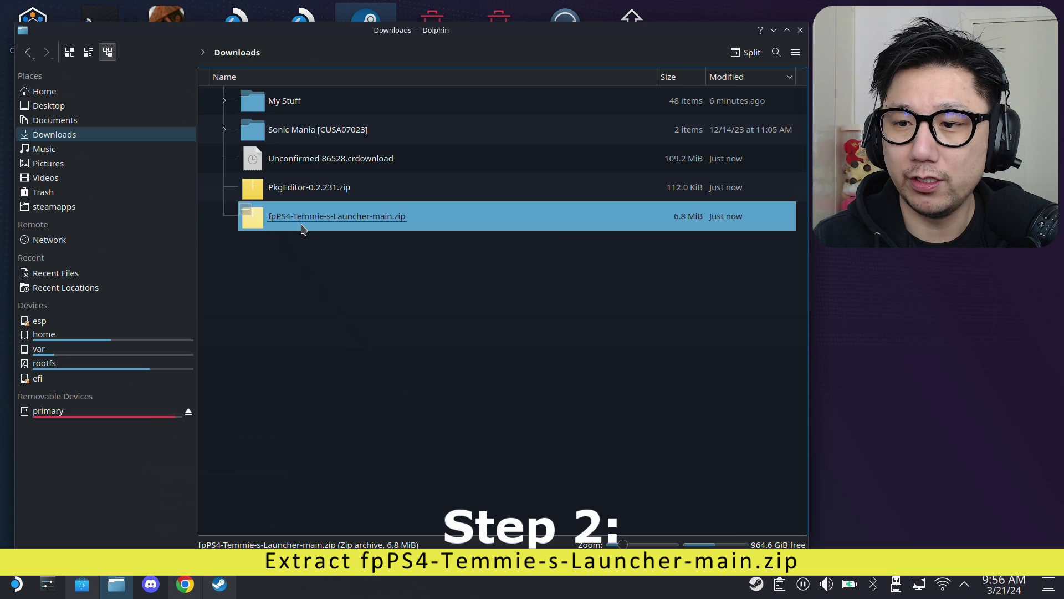
right_click(333, 218)
mouse_move(463, 381)
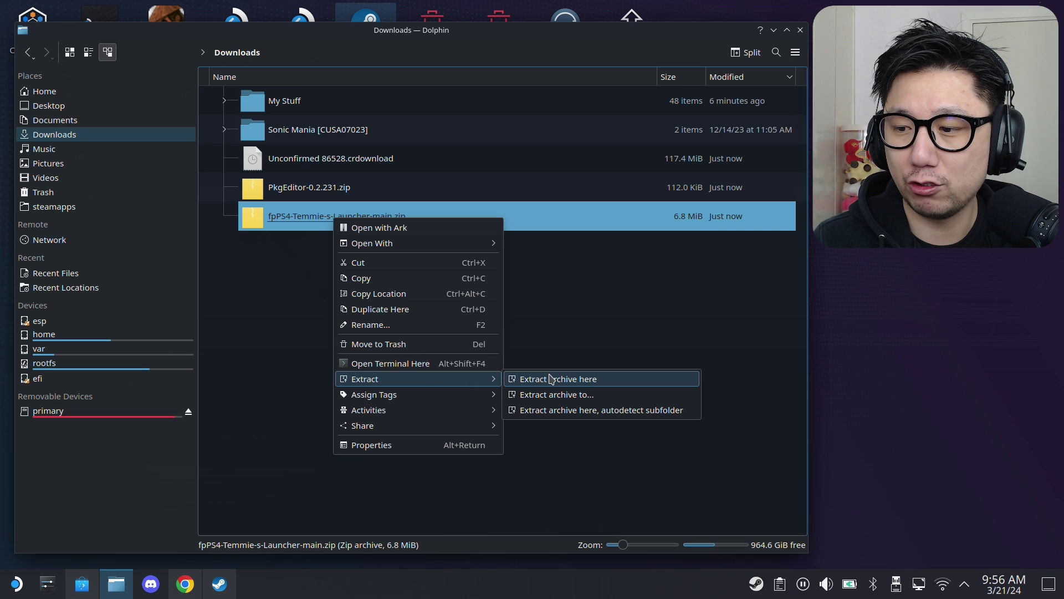
left_click(566, 380)
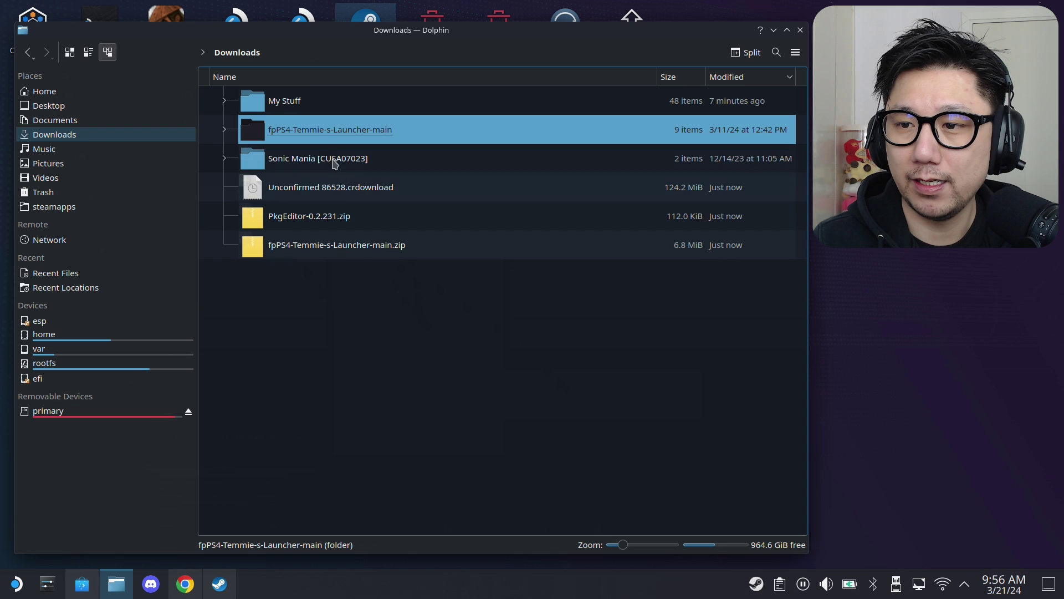
Step: Open the extracted fpPS4-Temmie-s-Launcher-main folder in a new tab and enter its Nwjs subfolder
right_click(317, 134)
mouse_move(363, 177)
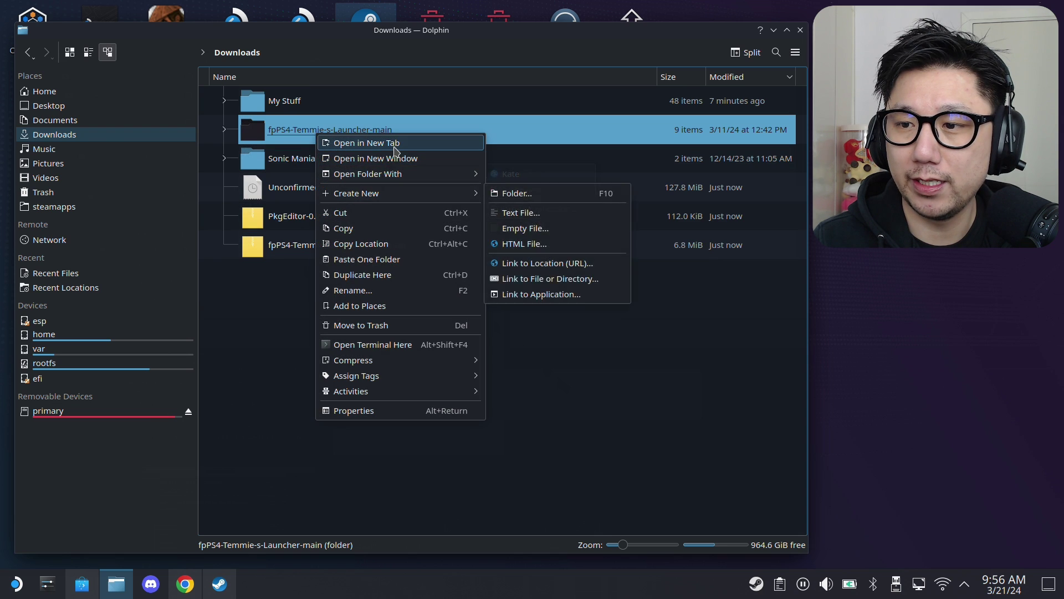
left_click(366, 143)
left_click(334, 77)
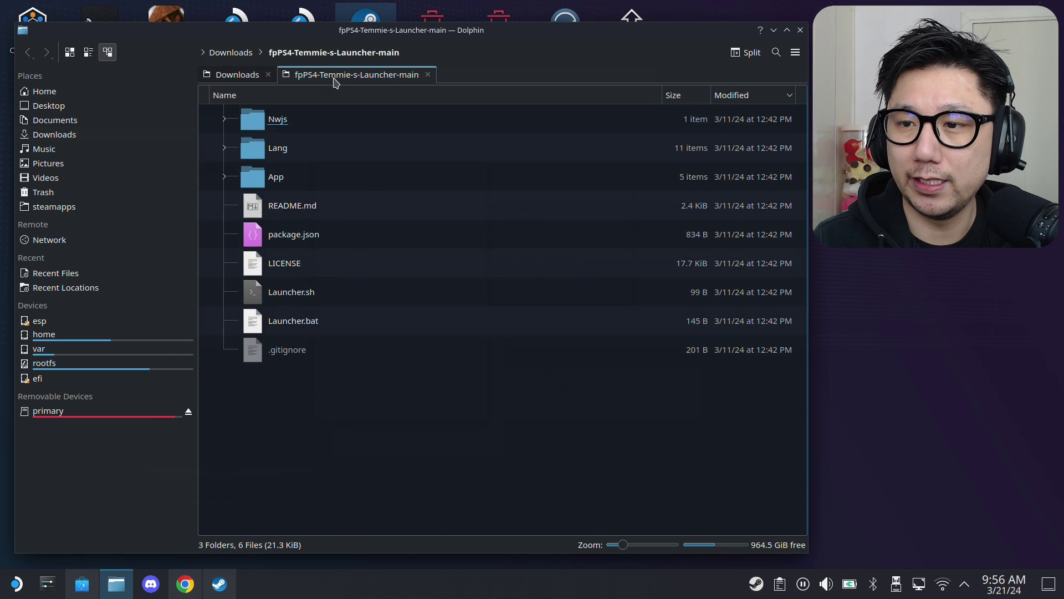
left_click(299, 126)
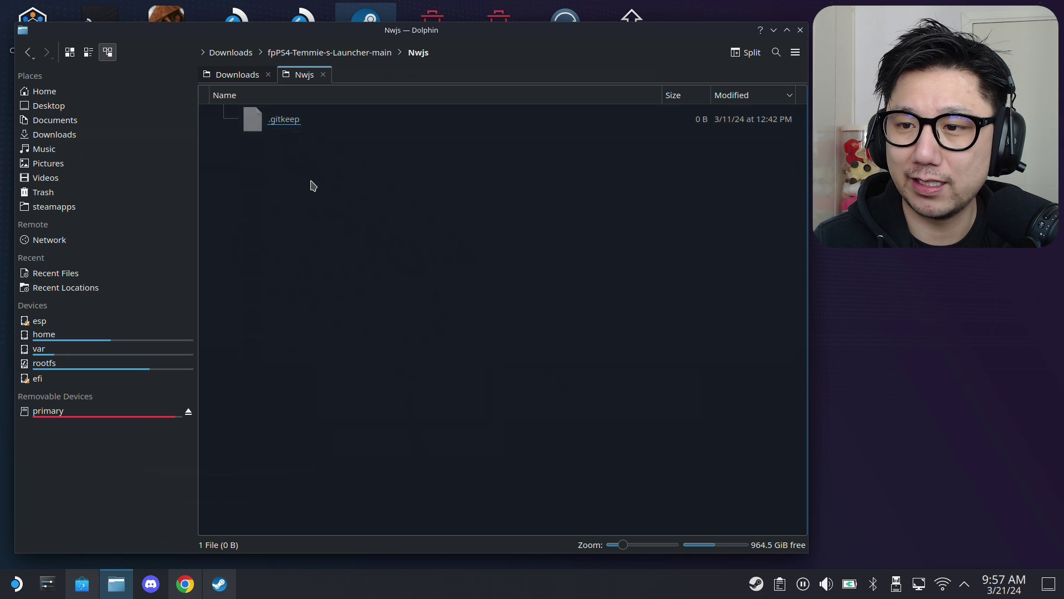
Step: Recheck the nwjs-sdk-v0.70.1-linux-x64.tar.gz download in Chrome and go back to Dolphin's Downloads tab
left_click(237, 74)
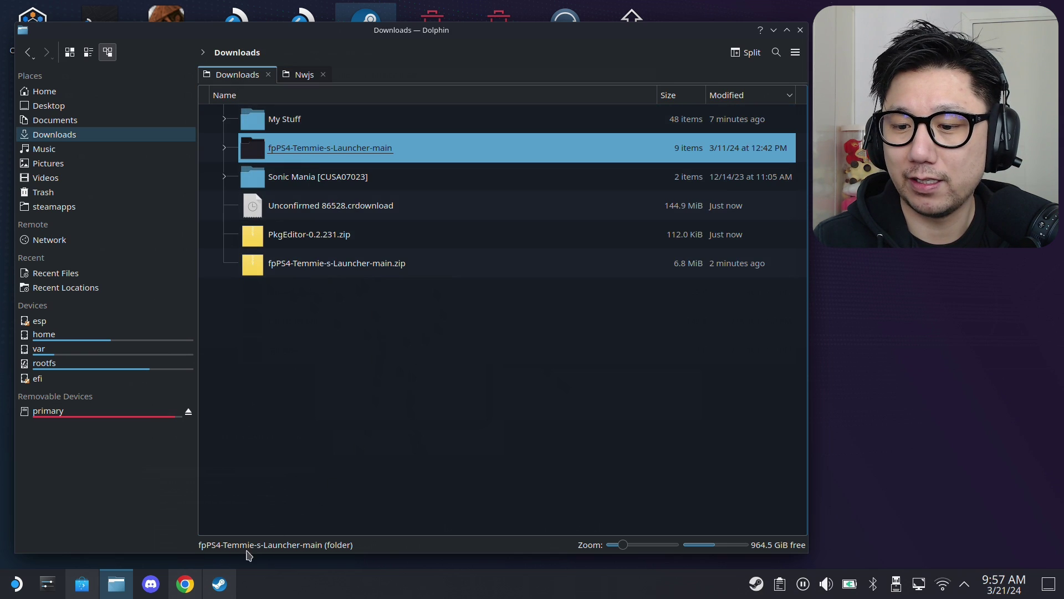
left_click(185, 584)
left_click(720, 58)
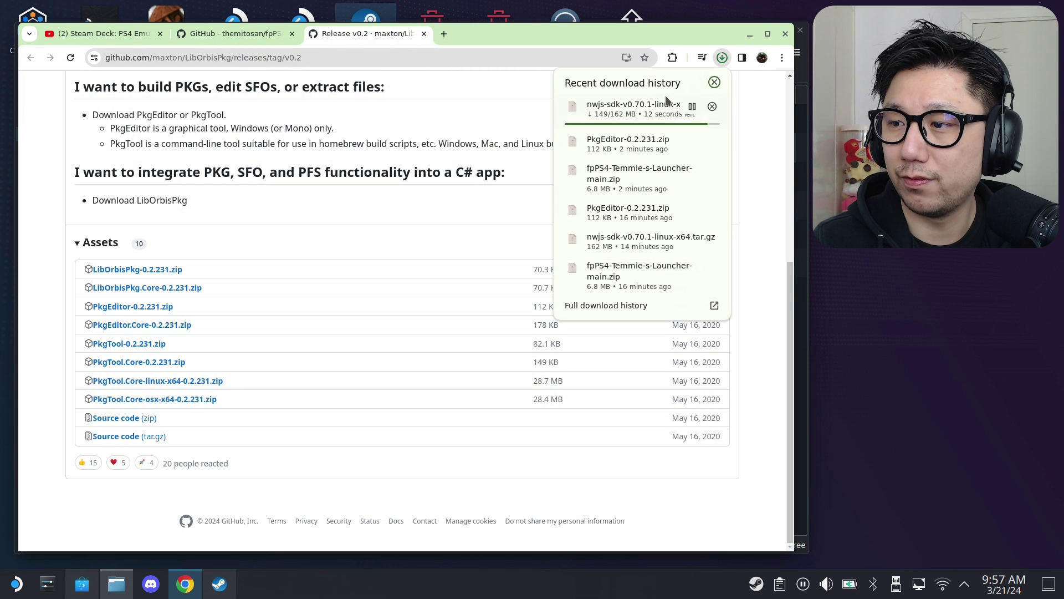
left_click(751, 36)
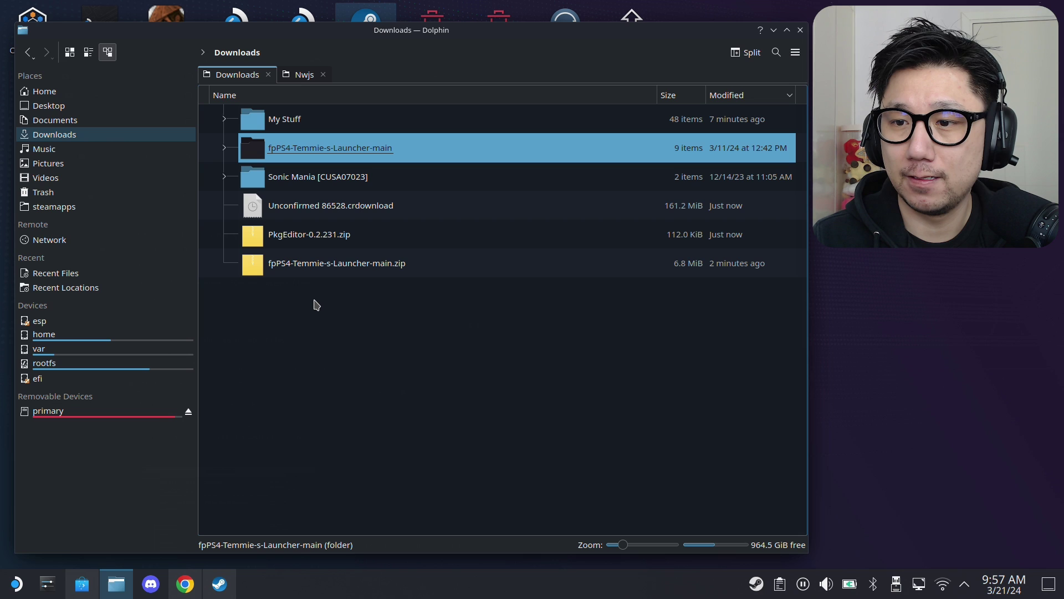
Step: Extract nwjs-sdk-v0.70.1-linux-x64.tar.gz directly into the Downloads folder
left_click(297, 210)
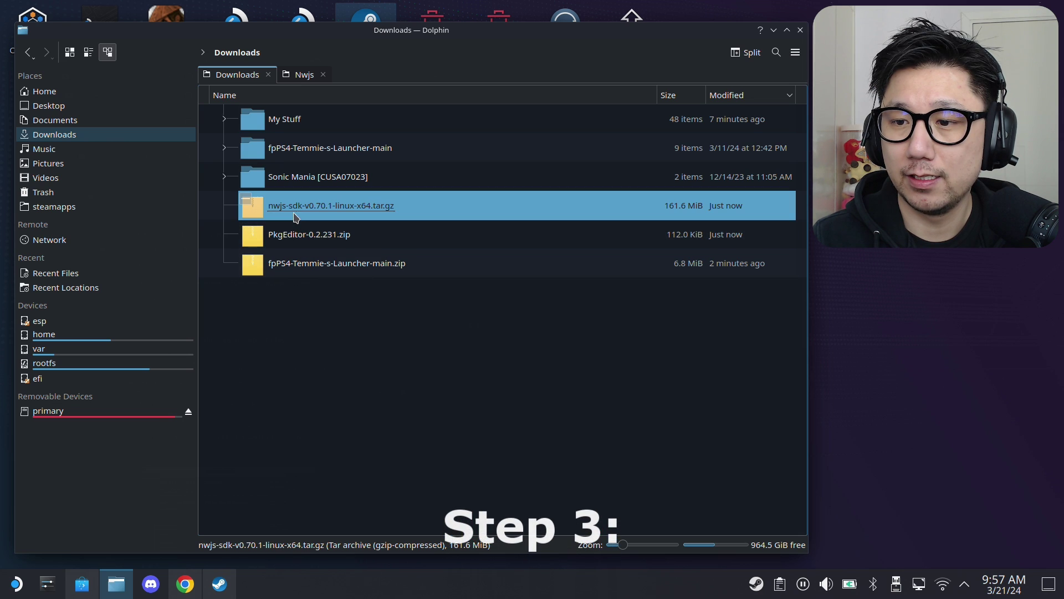
right_click(298, 211)
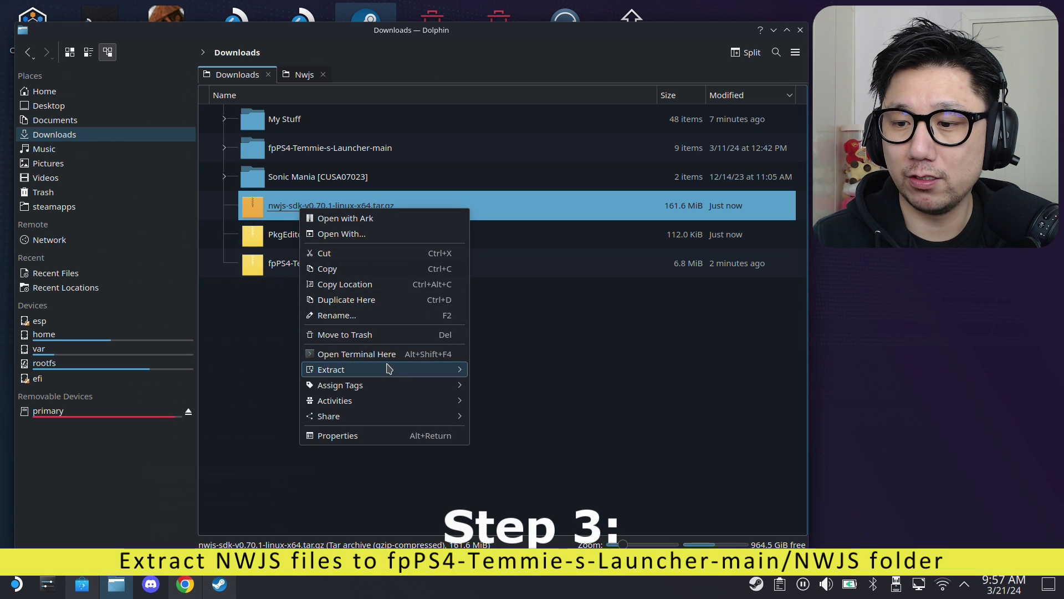
mouse_move(373, 370)
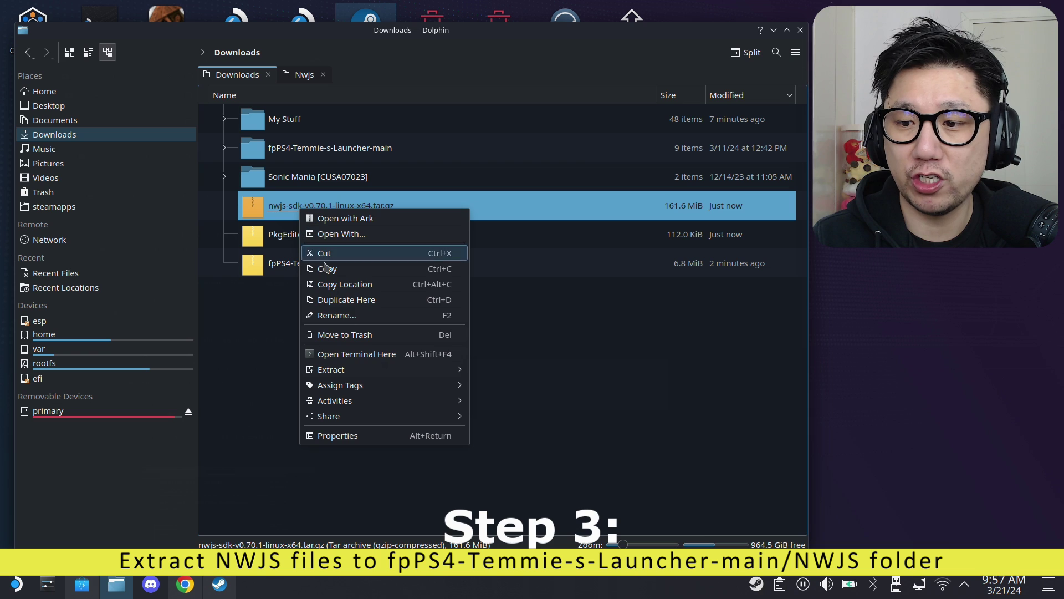
left_click(521, 373)
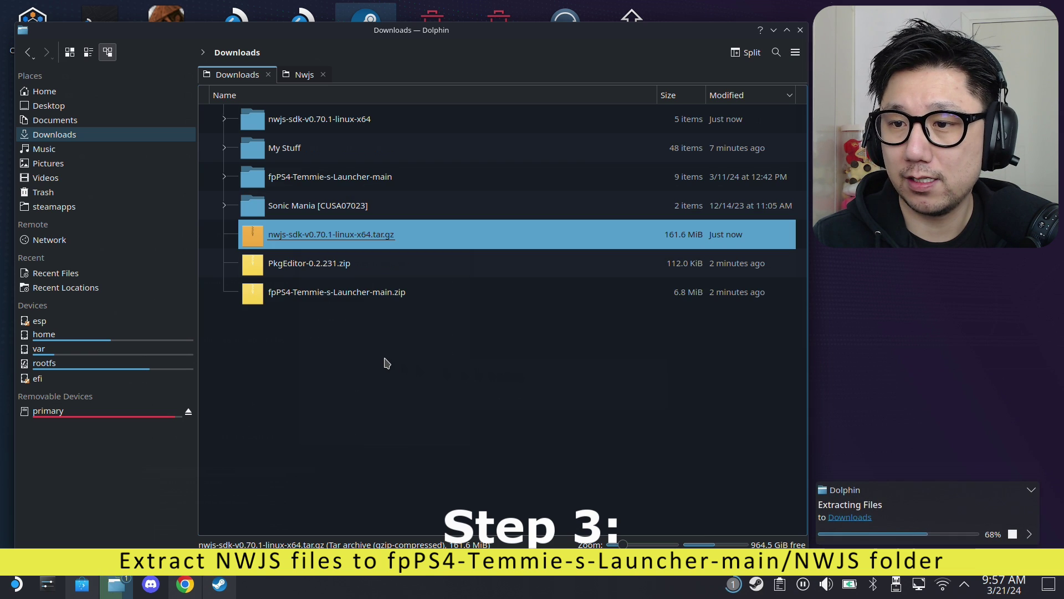
Step: Move all contents of the extracted nwjs-sdk-v0.70.1-linux-x64 folder into the launcher's Nwjs folder
double_click(306, 120)
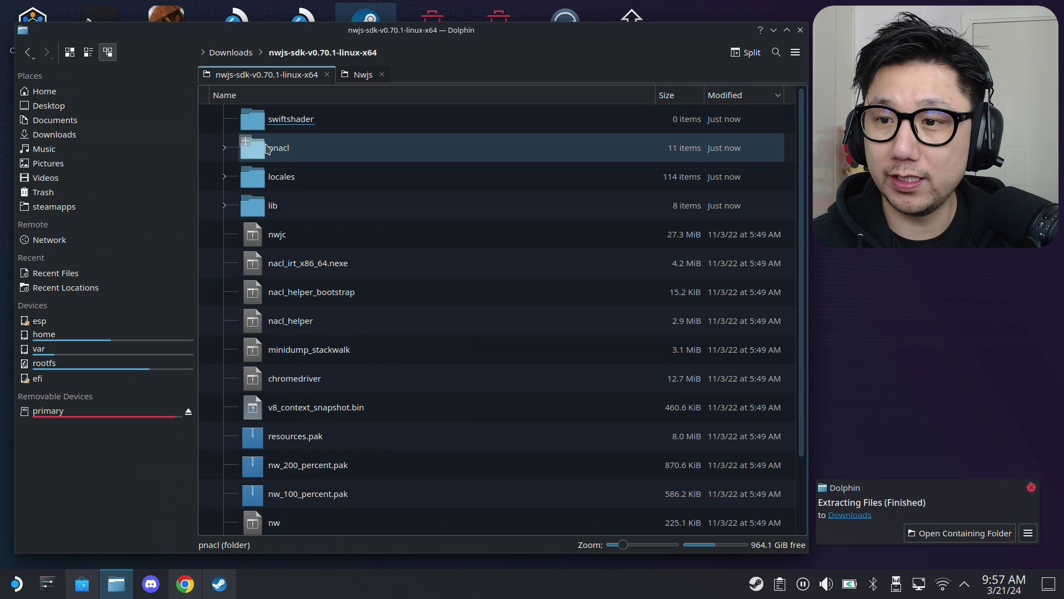
key("ctrl+a")
left_click_drag(294, 183, 357, 76)
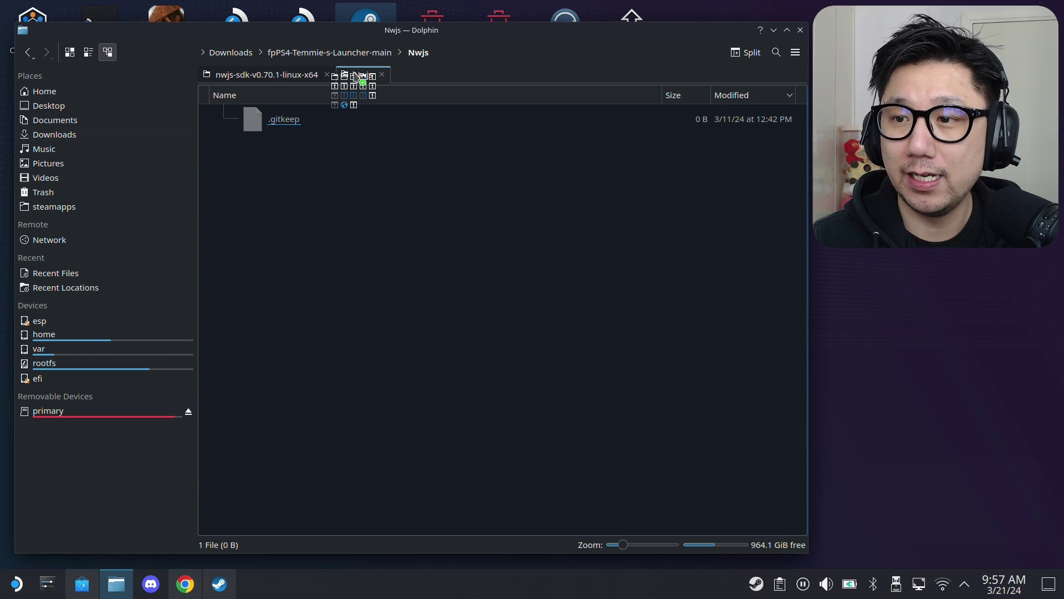
left_click_drag(358, 76, 279, 166)
left_click(305, 172)
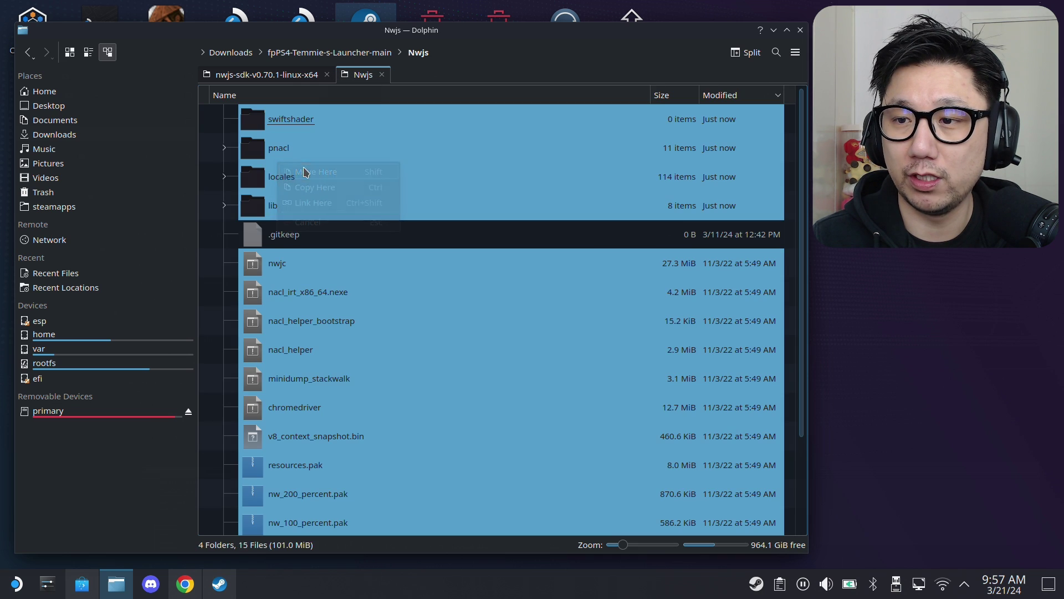
Step: Delete the emptied nwjs-sdk-v0.70.1-linux-x64 folder, its tar.gz archive and fpPS4-Temmie-s-Launcher-main.zip from the Downloads folder
left_click(282, 75)
left_click(246, 58)
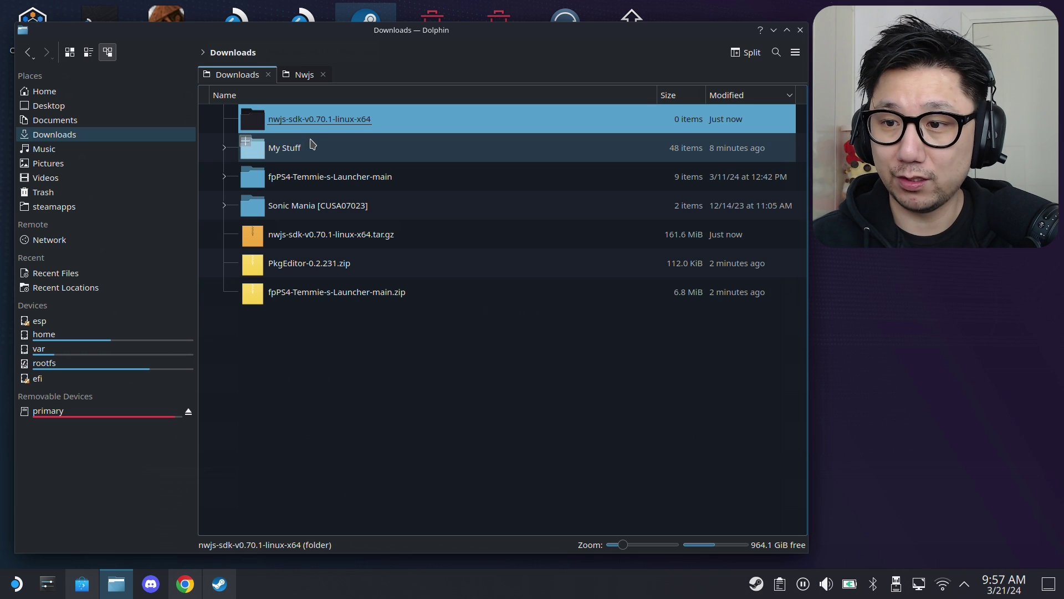
key("Delete")
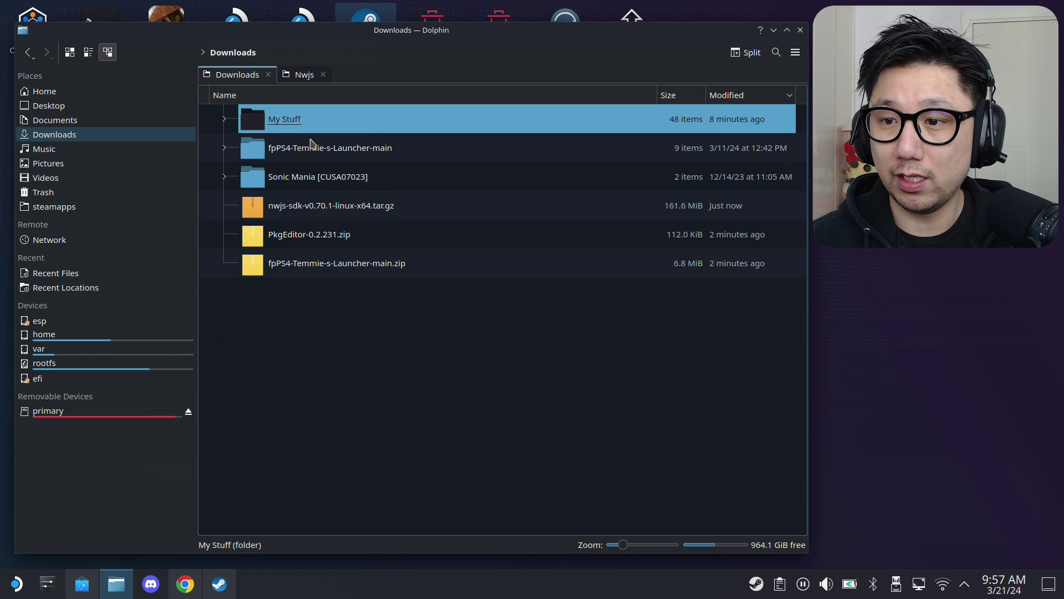
left_click(299, 213)
key("Delete")
left_click(312, 237)
key("Delete")
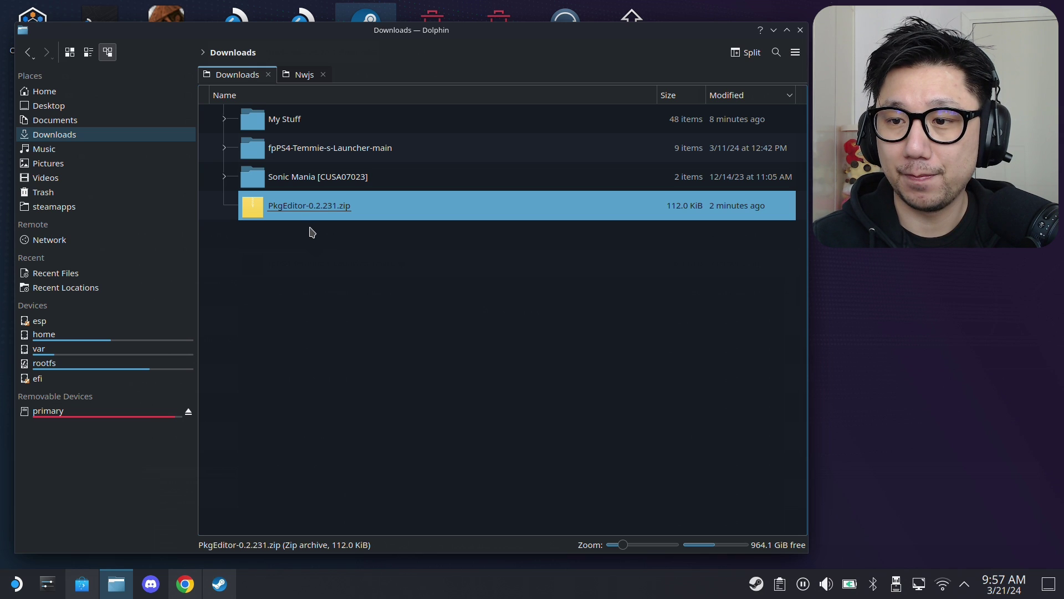
left_click(289, 361)
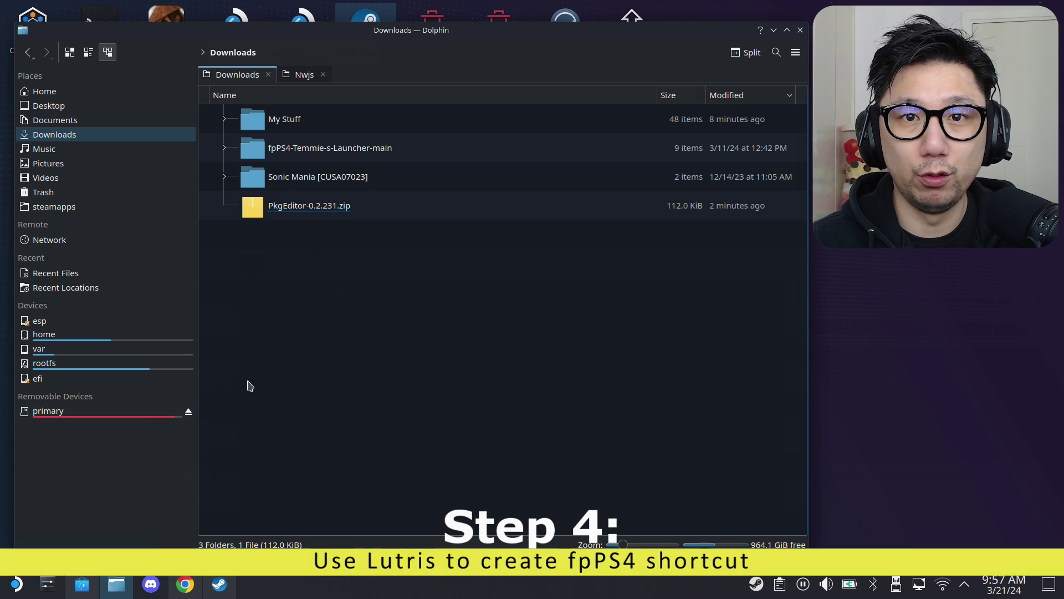
Step: Switch to Discover, search for "lutris" and launch Lutris from its application page
mouse_move(83, 581)
left_click(83, 580)
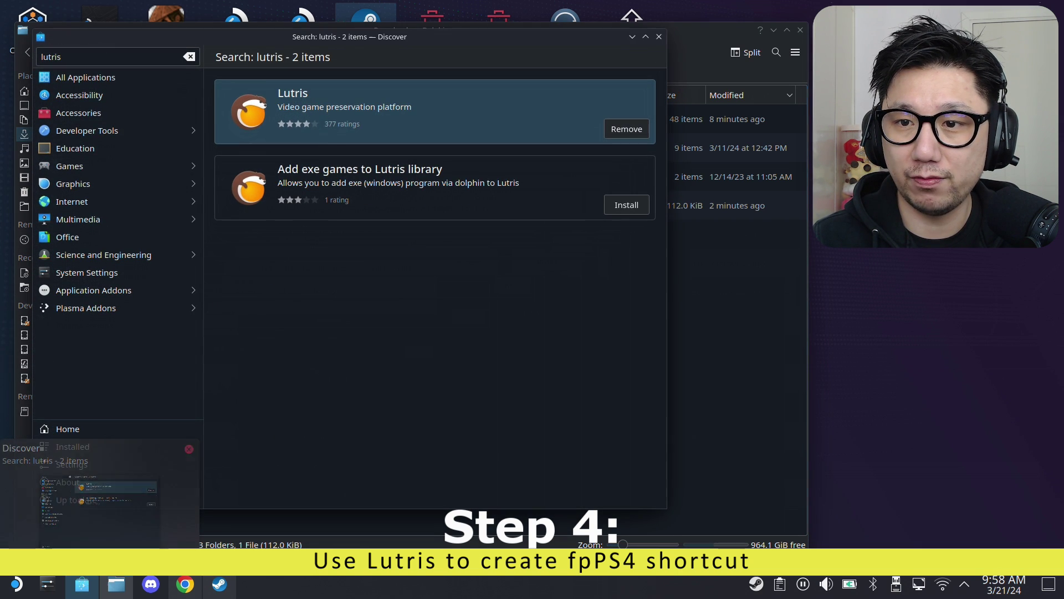
triple_click(91, 56)
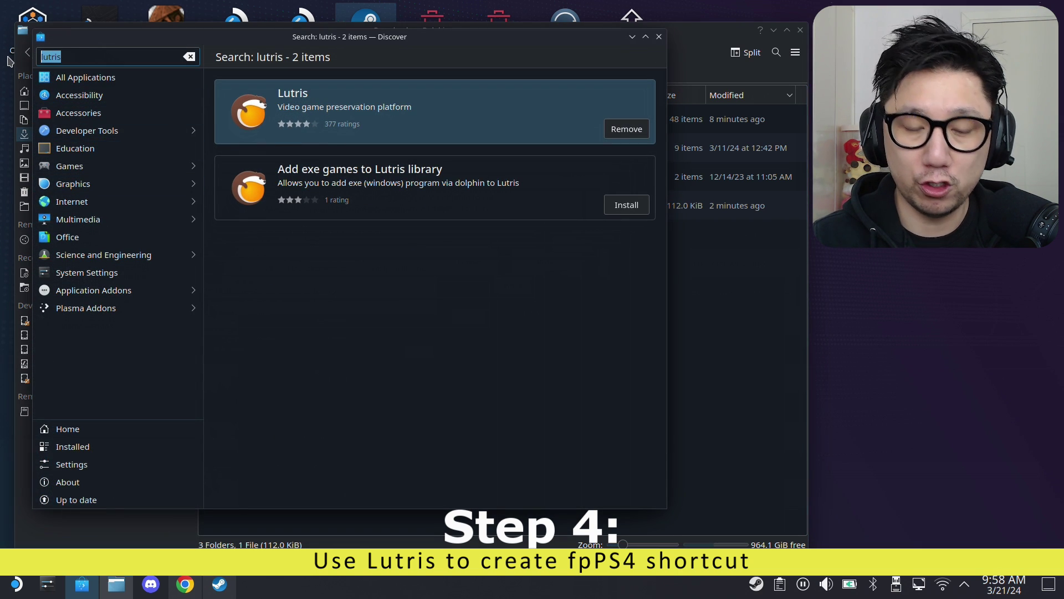
key("BackSpace")
type("lutri")
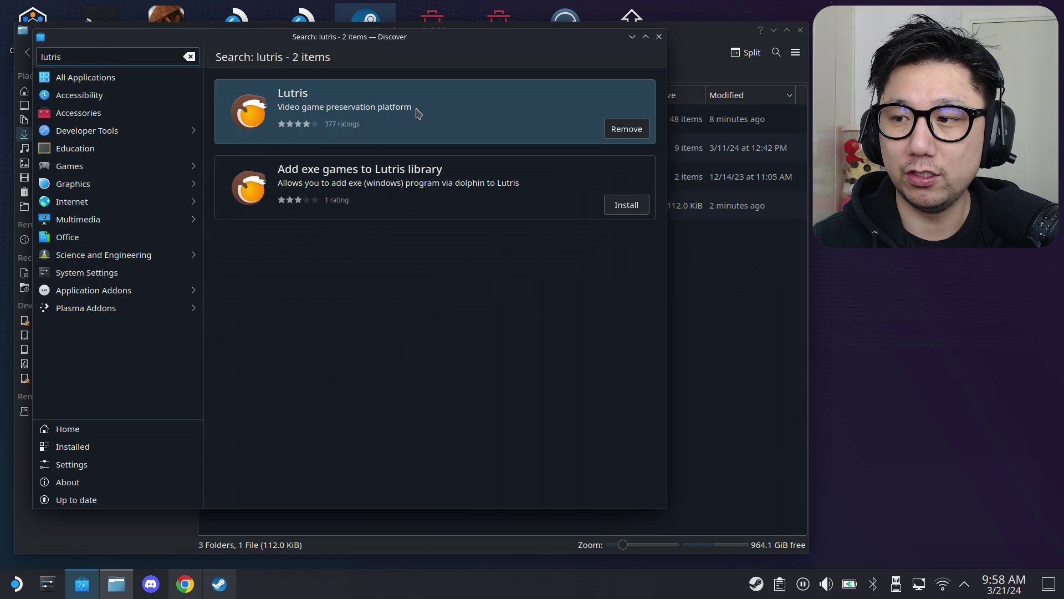
left_click(452, 120)
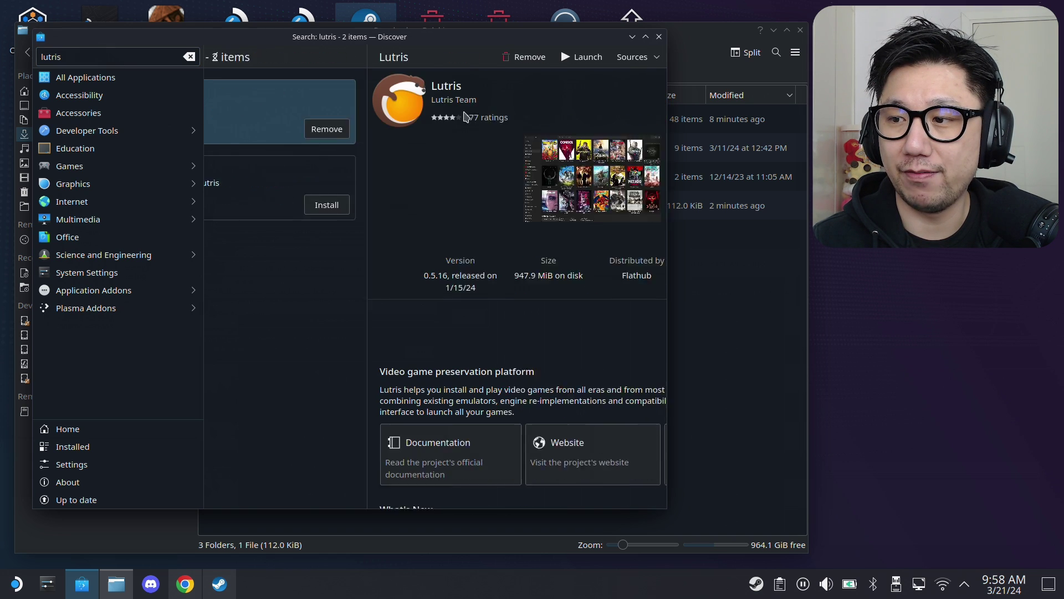
left_click(576, 65)
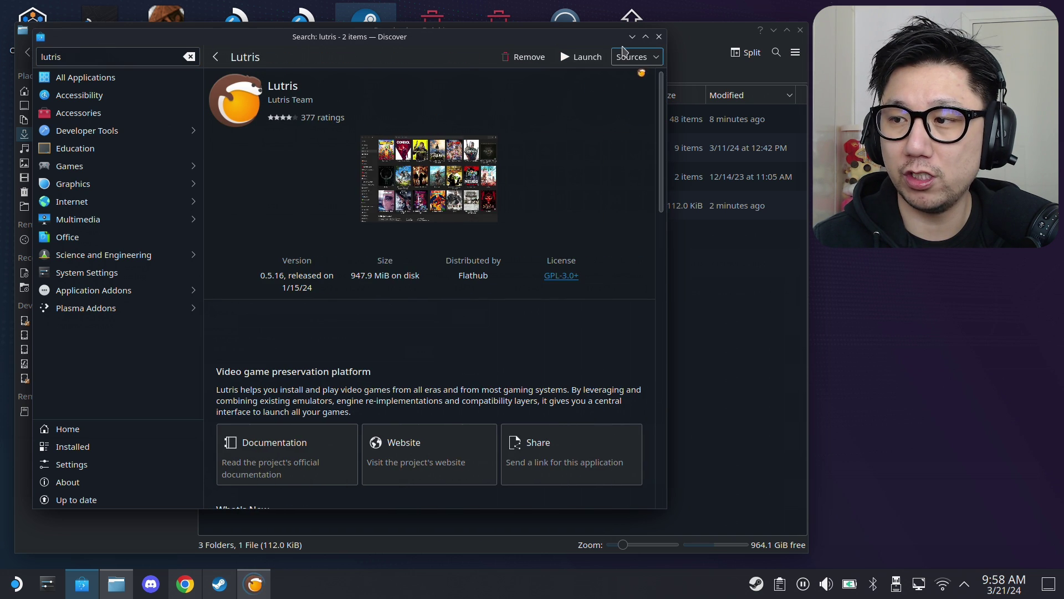
Step: Minimize the Discover and Dolphin windows and start adding a locally installed game named fpPS4 in Lutris
left_click(631, 37)
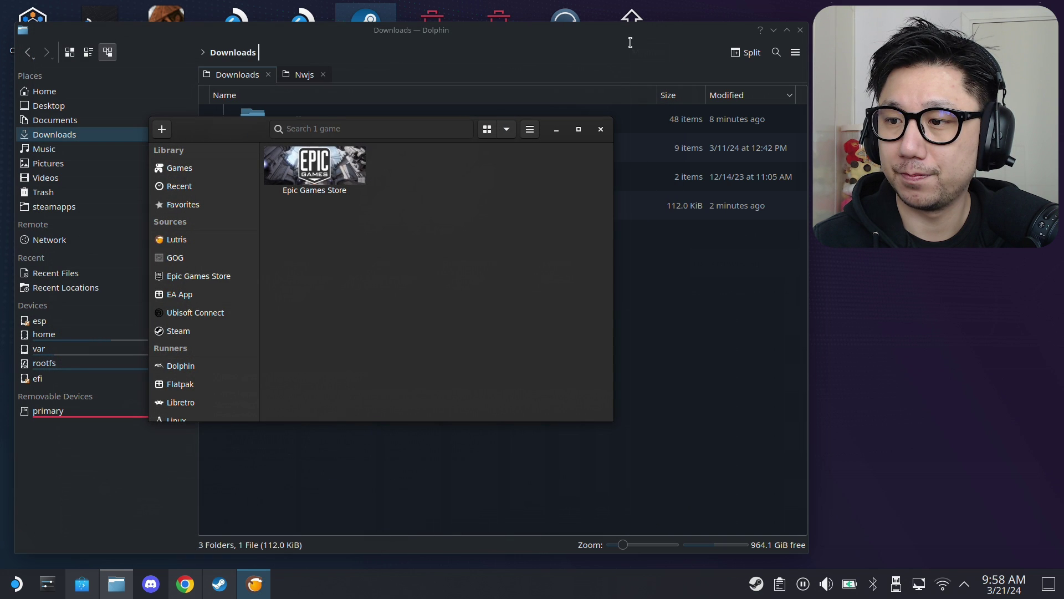
left_click(774, 30)
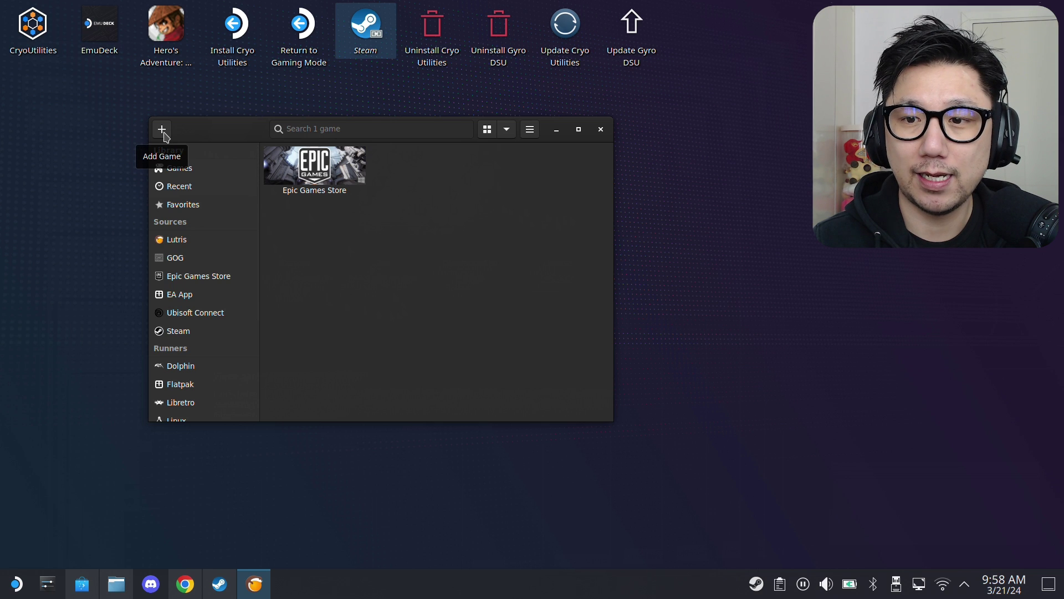
left_click(162, 129)
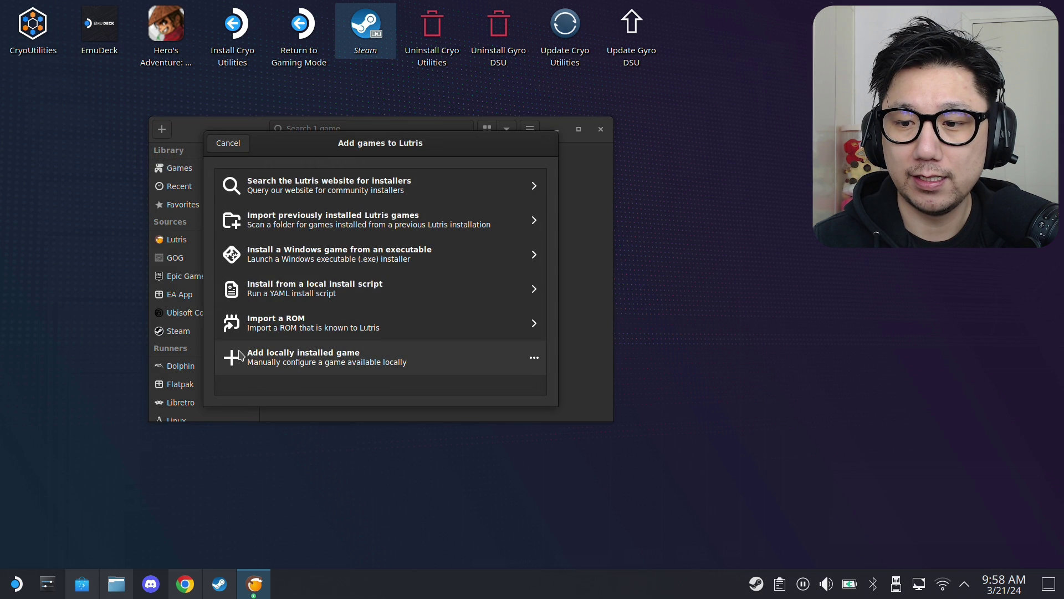
left_click(294, 366)
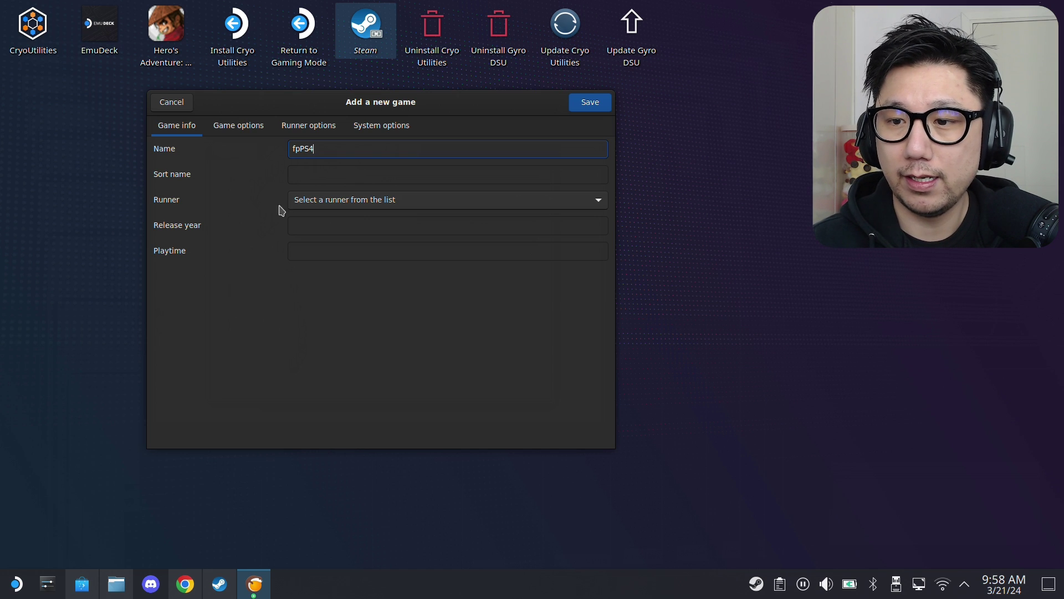
Step: Set the runner to Wine (Runs Windows games) and choose Launcher.bat from Downloads/fpPS4-Temmie-s-Launcher-main as the executable
left_click(333, 202)
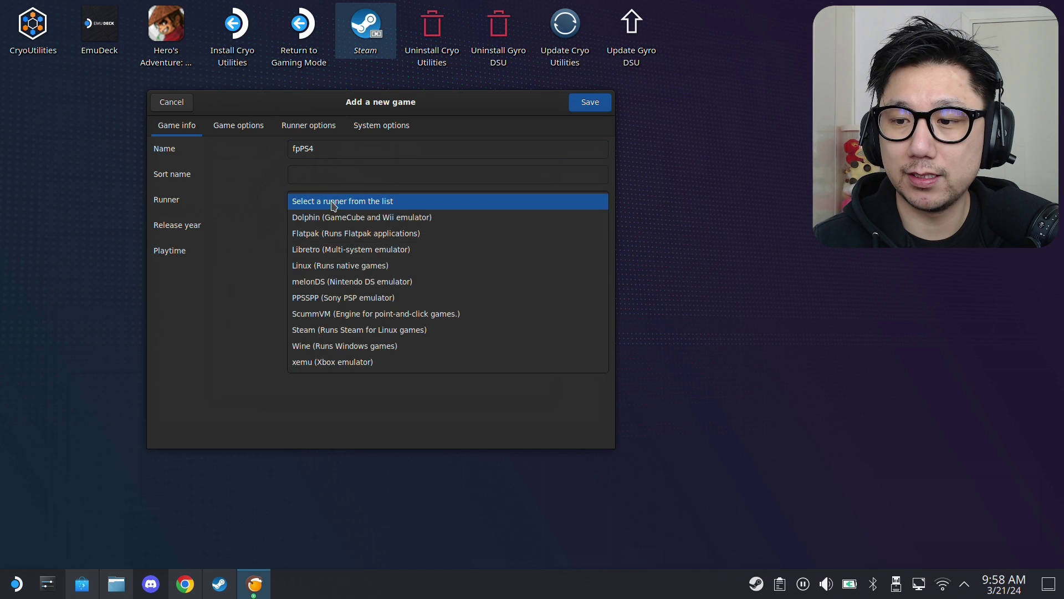
left_click(325, 346)
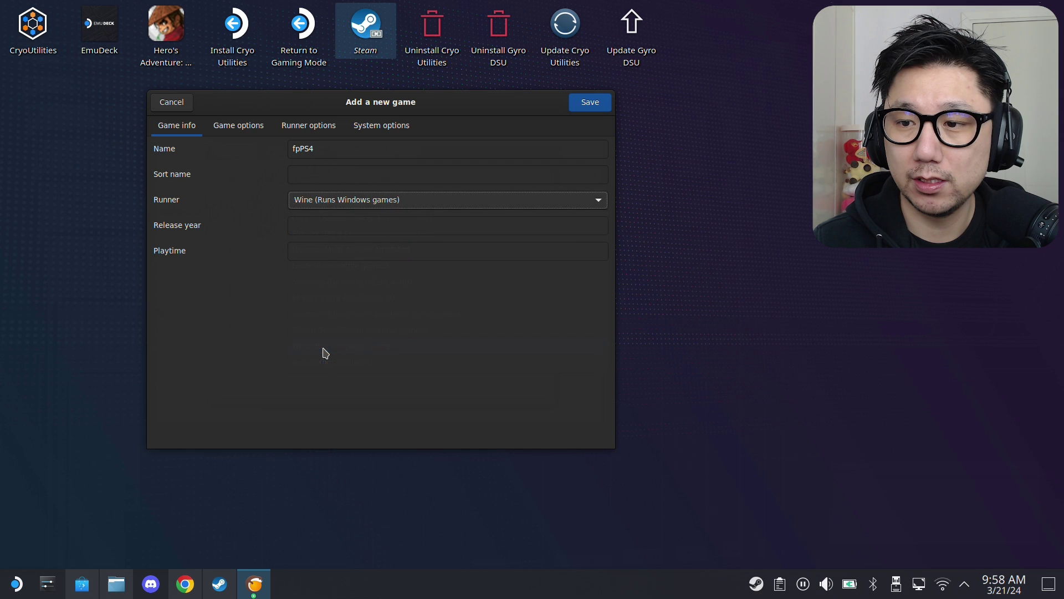
left_click(238, 128)
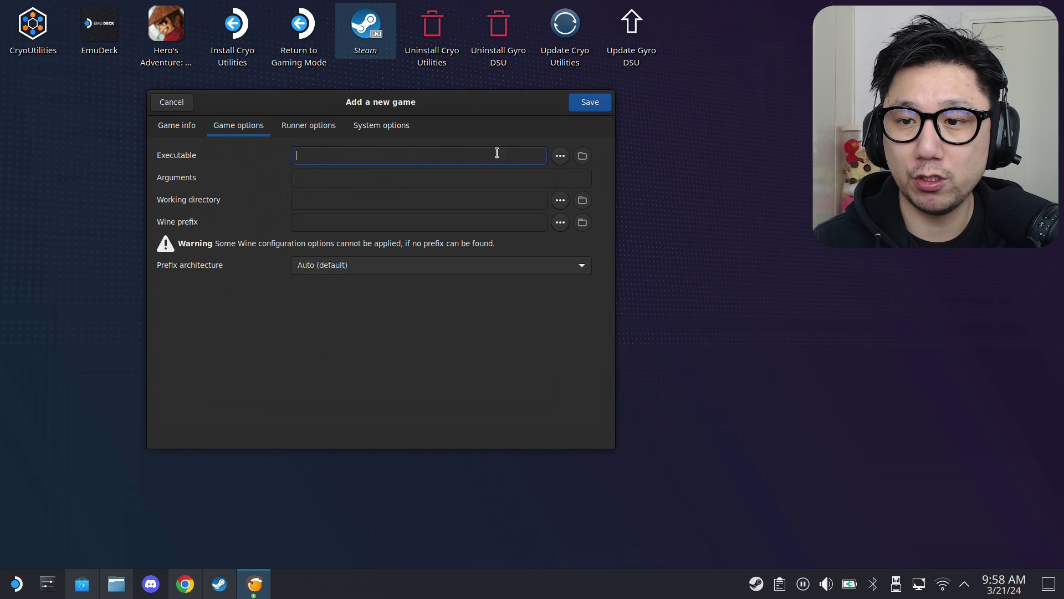
left_click(562, 157)
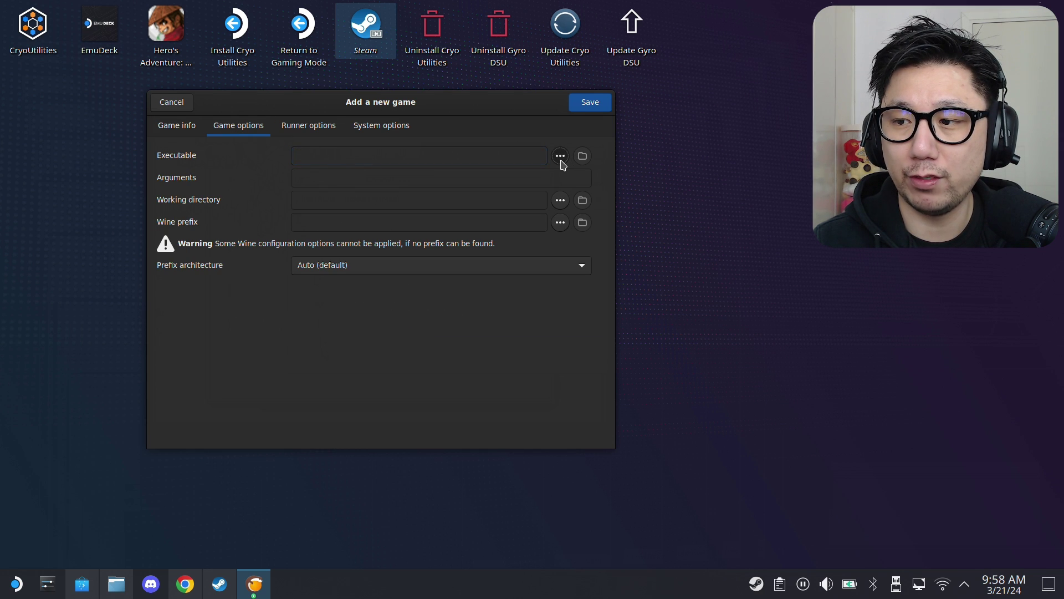
left_click(261, 139)
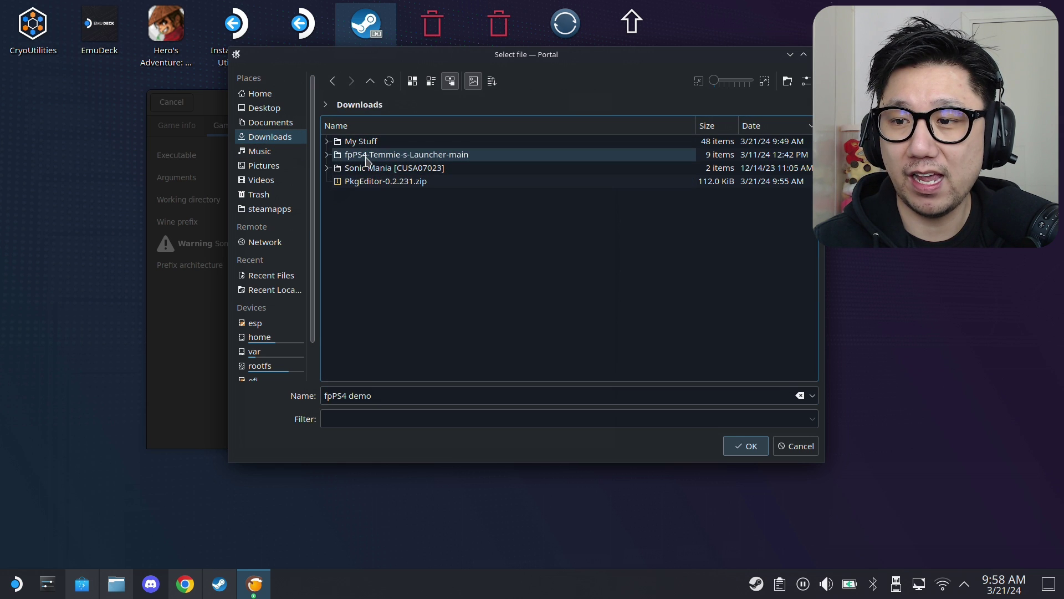
double_click(476, 159)
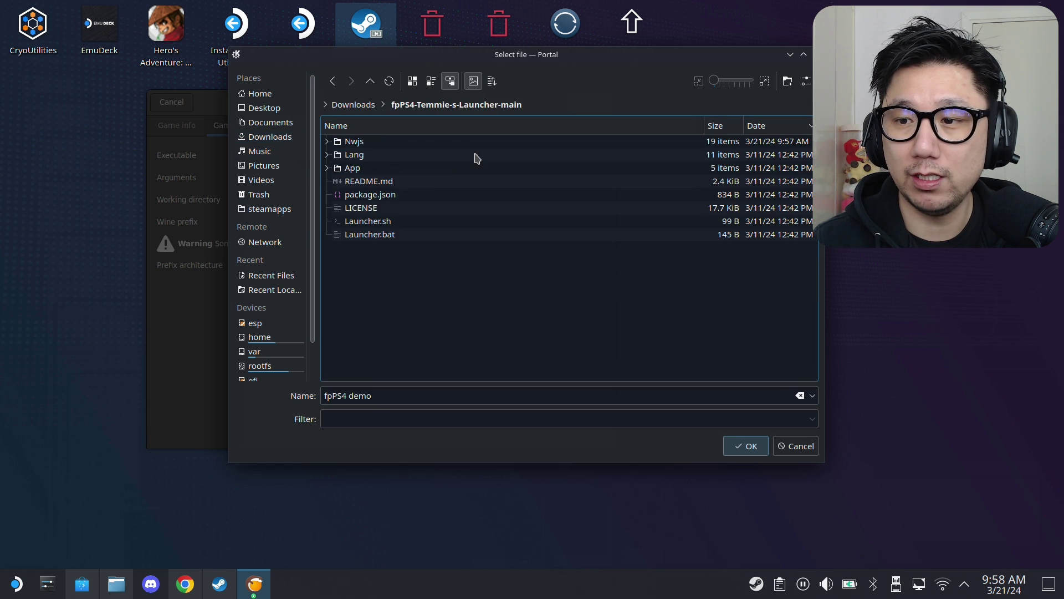
double_click(370, 235)
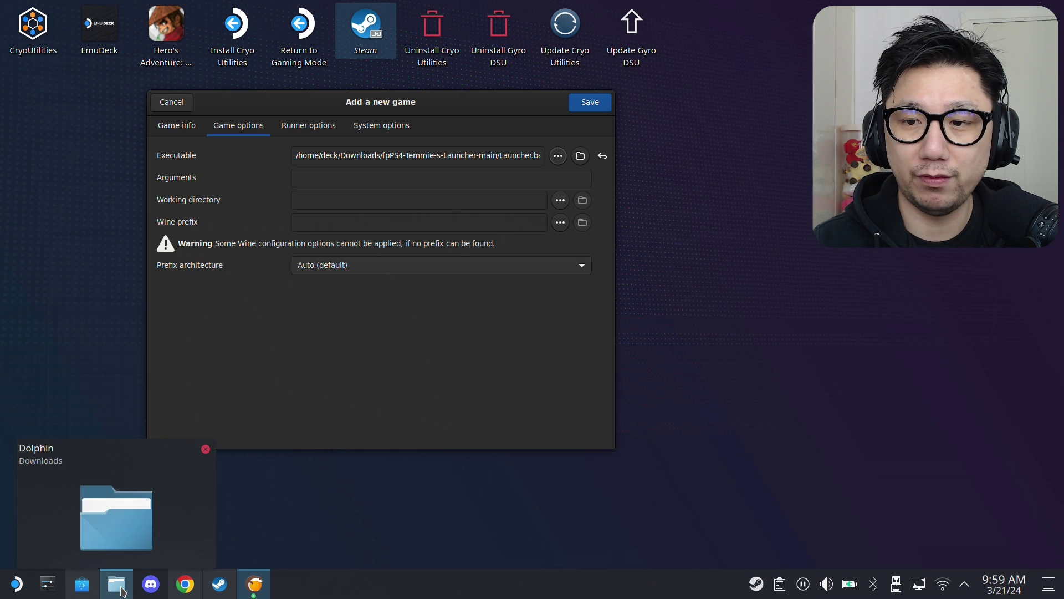
Step: Switch to Dolphin and create a folder named fpPS4 inside the Prefix folder in Documents
left_click(122, 591)
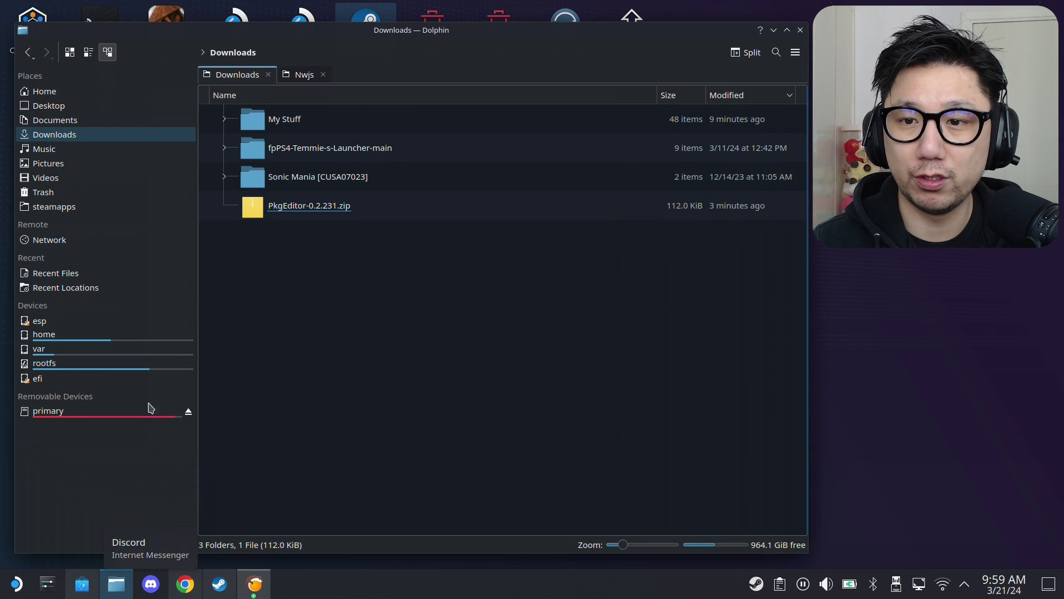
left_click(54, 121)
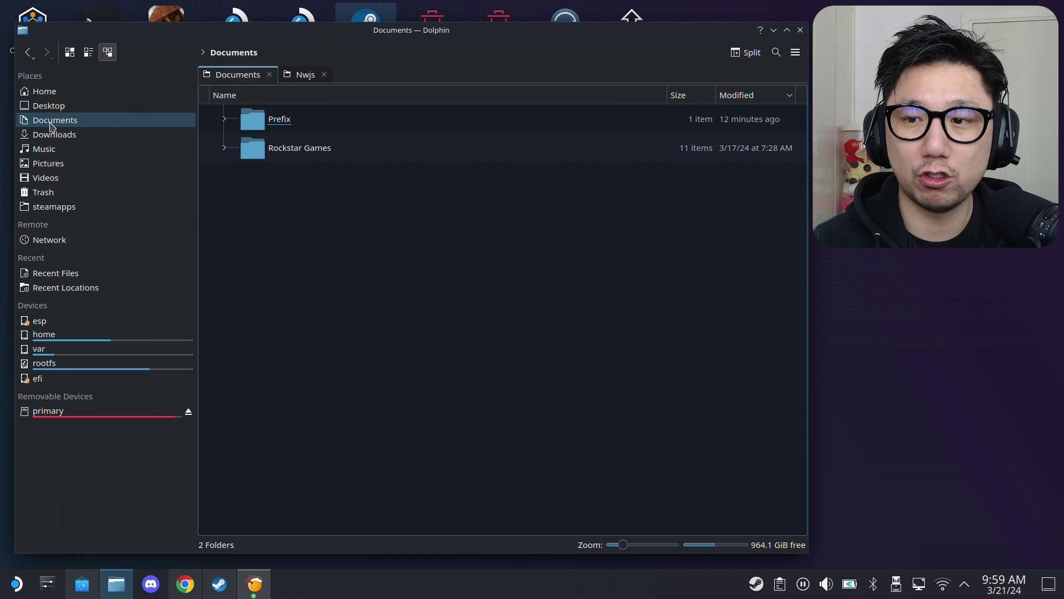
double_click(280, 126)
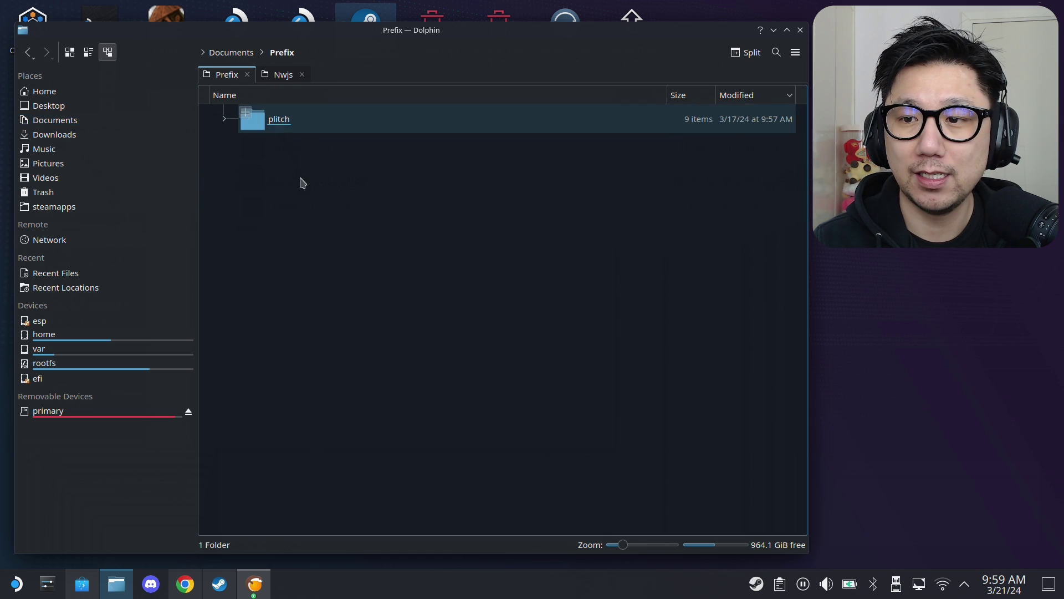
right_click(274, 161)
mouse_move(302, 178)
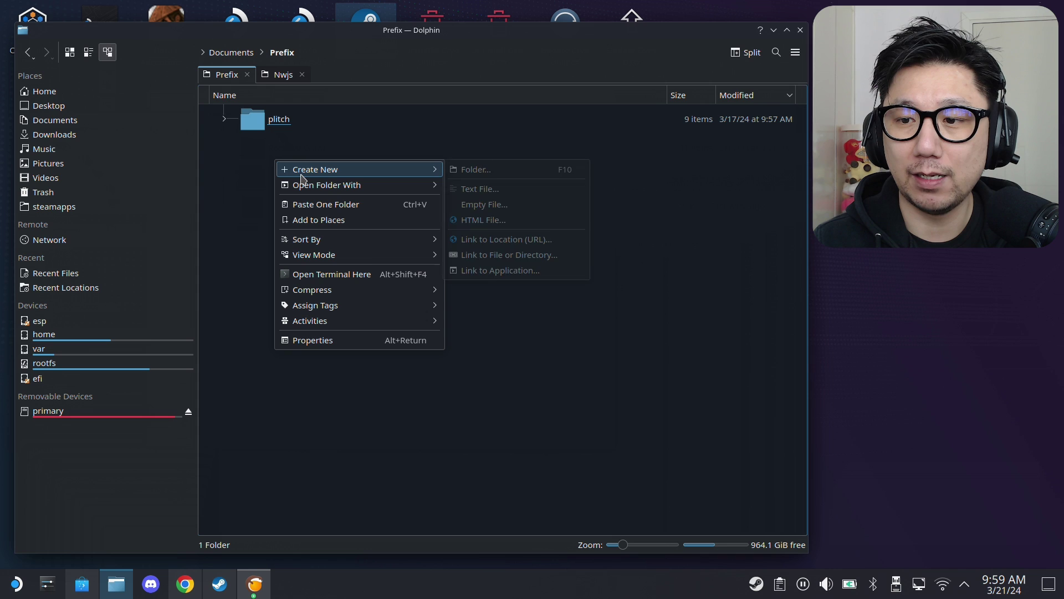
left_click(471, 171)
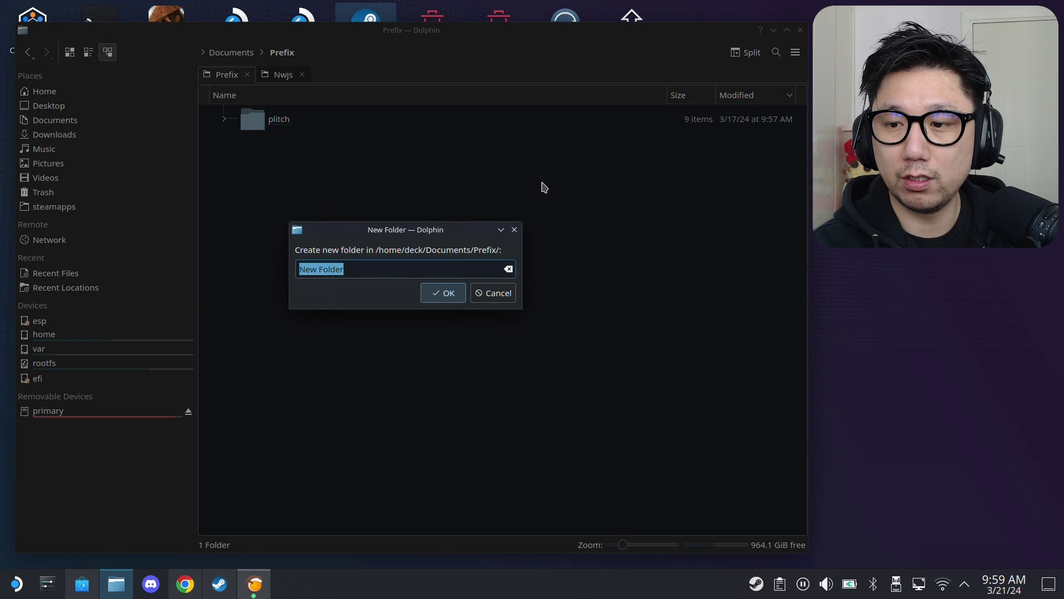
type("fs")
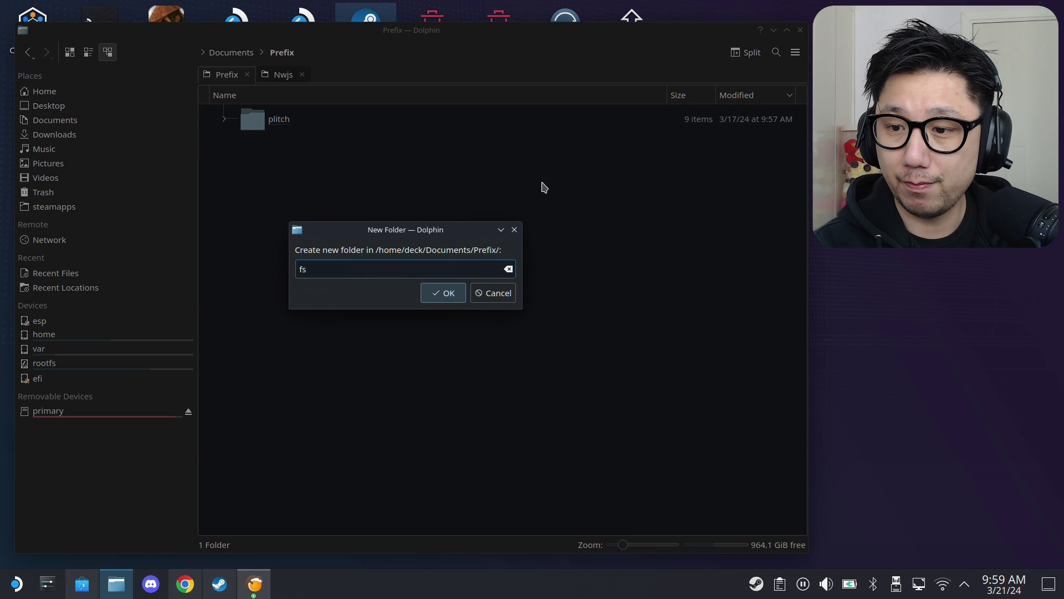
key("BackSpace")
key("BackSpace")
type("f")
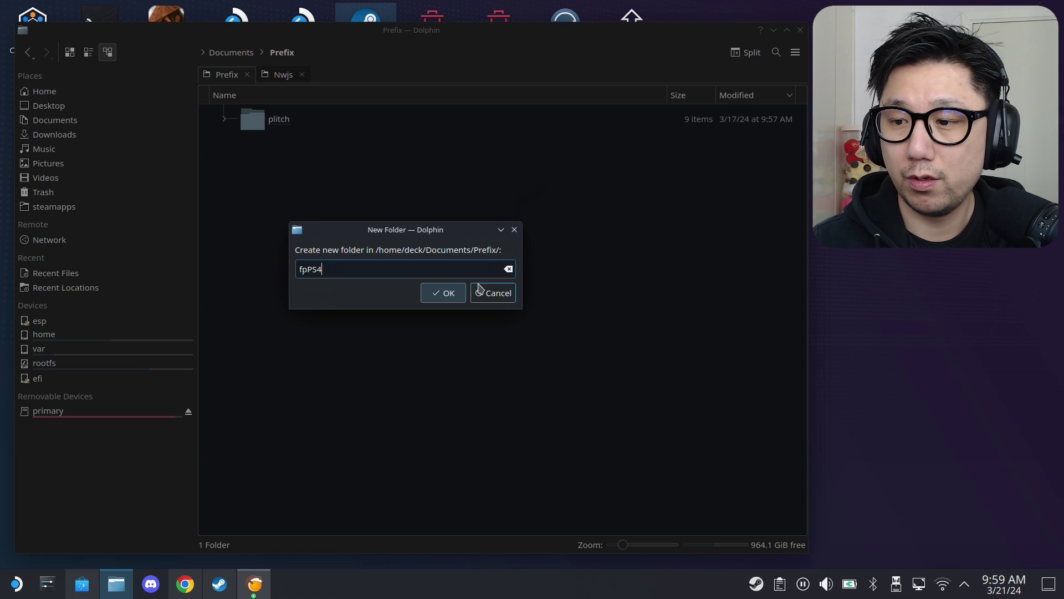
left_click(446, 292)
right_click(264, 157)
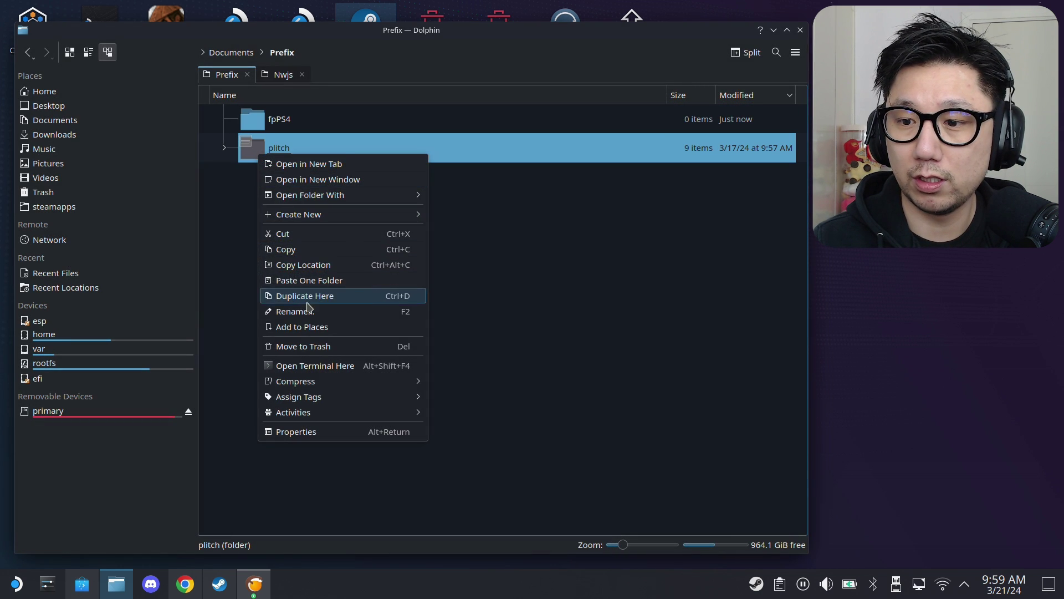
left_click(483, 202)
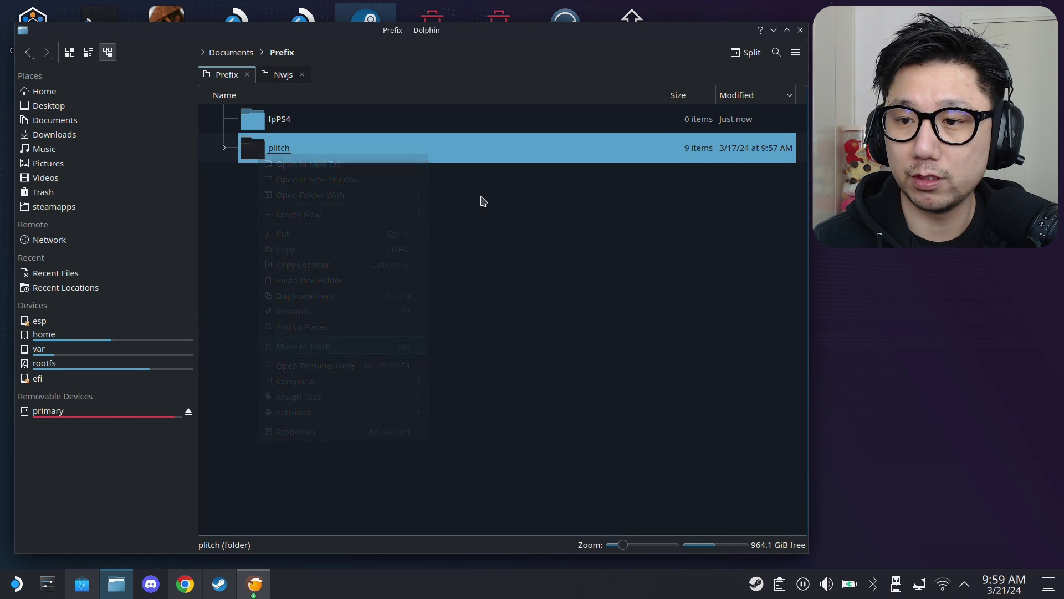
Step: Minimize Dolphin and set the new game's Wine prefix to /home/deck/Documents/Prefix/fpPS4
left_click(774, 31)
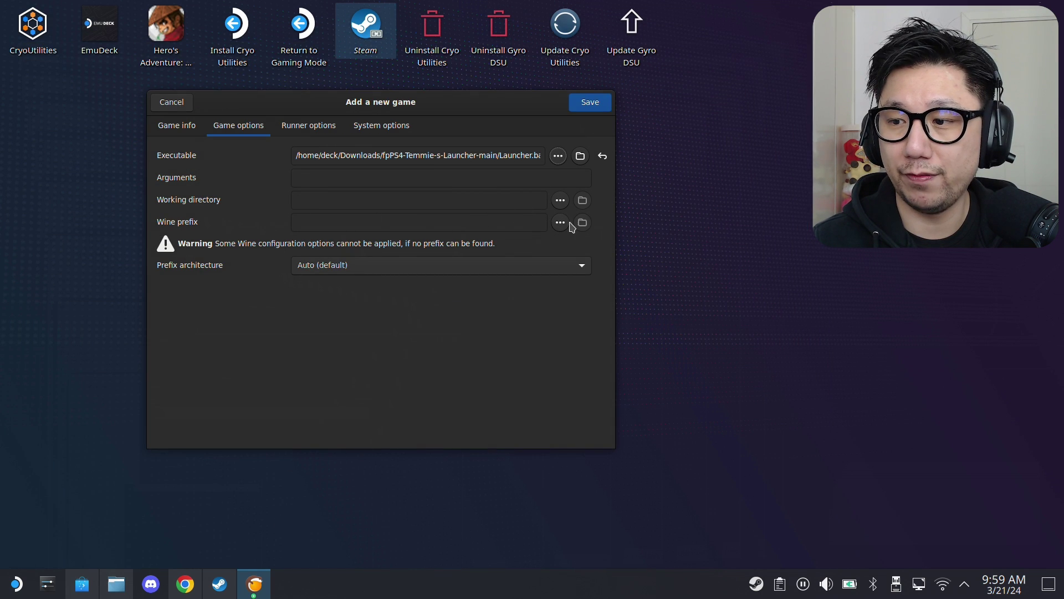
left_click(561, 222)
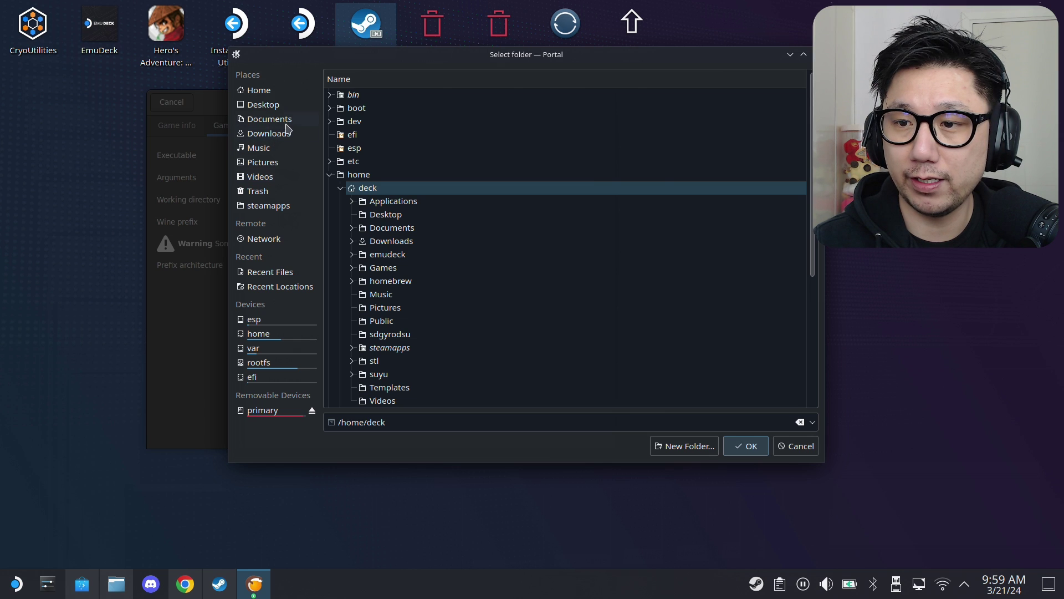
left_click(352, 228)
left_click(363, 241)
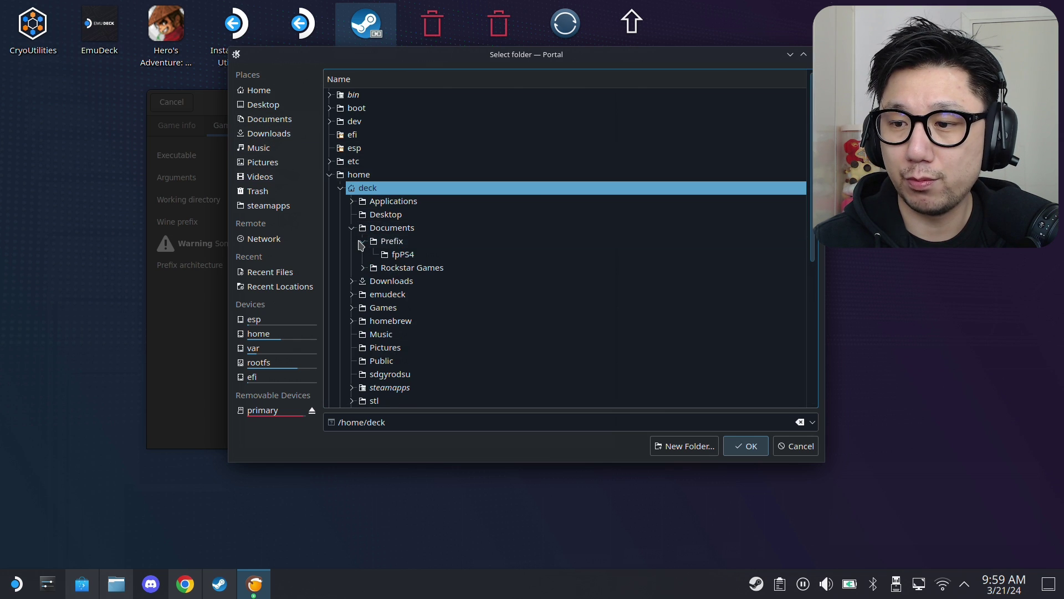
left_click(400, 255)
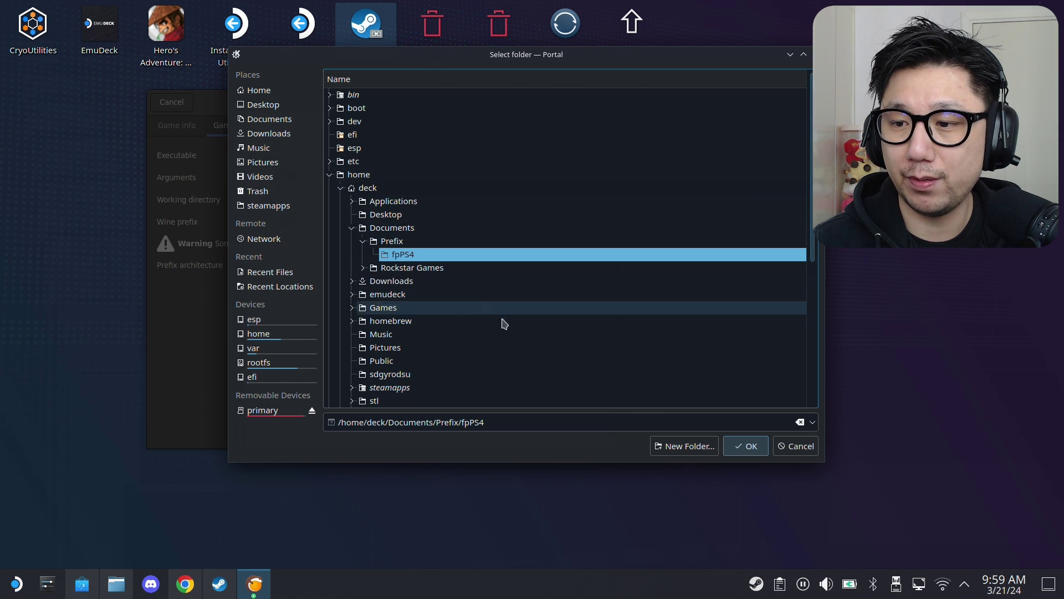
left_click(751, 447)
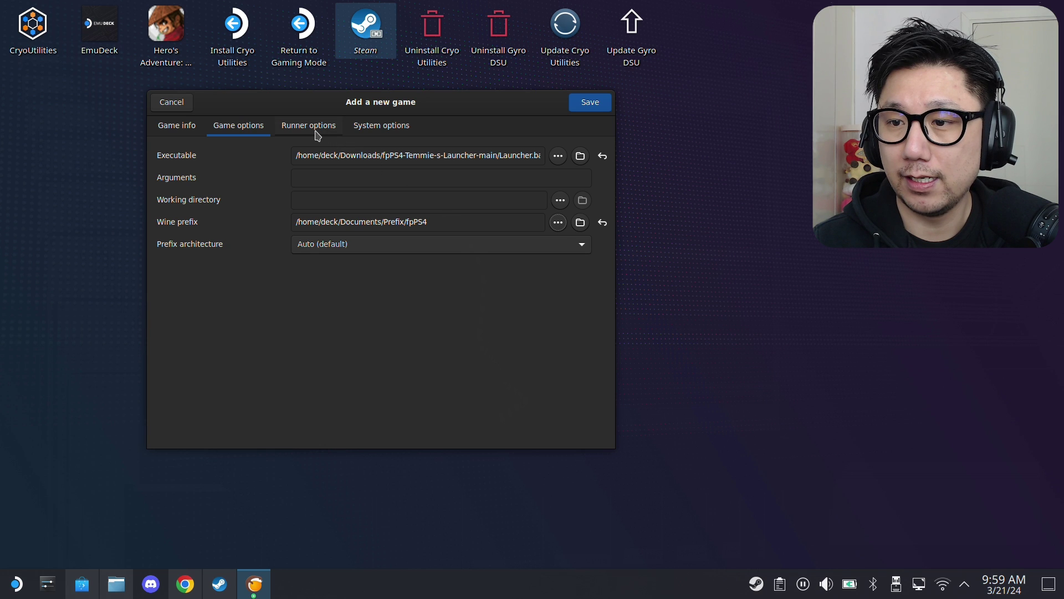
Step: Choose wine-ge-8-26-x86_64 (default) as the Wine version and save the new game
left_click(318, 133)
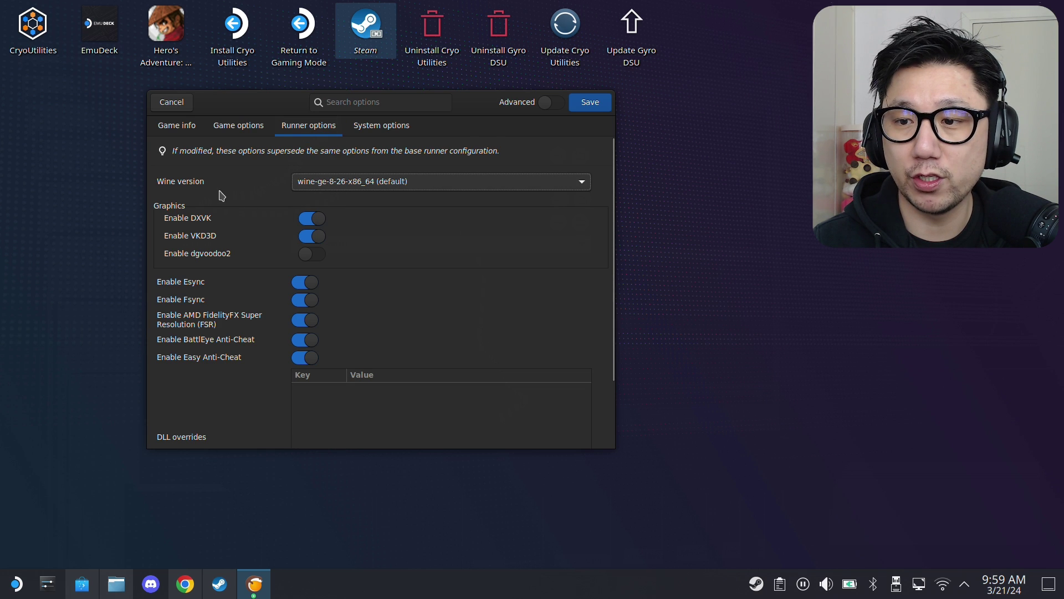
left_click(343, 192)
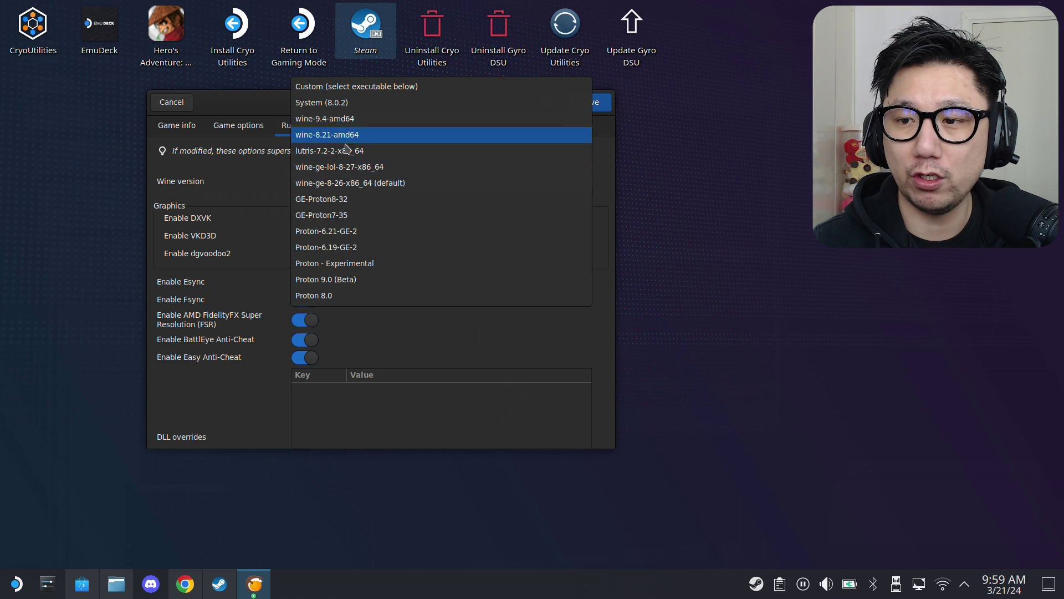
left_click(385, 183)
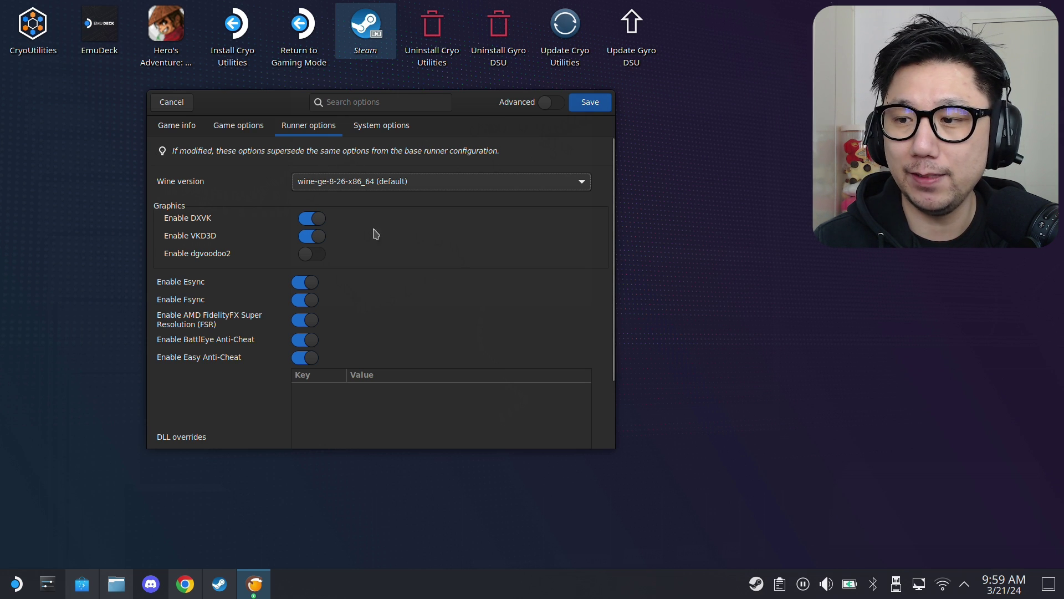
left_click(590, 102)
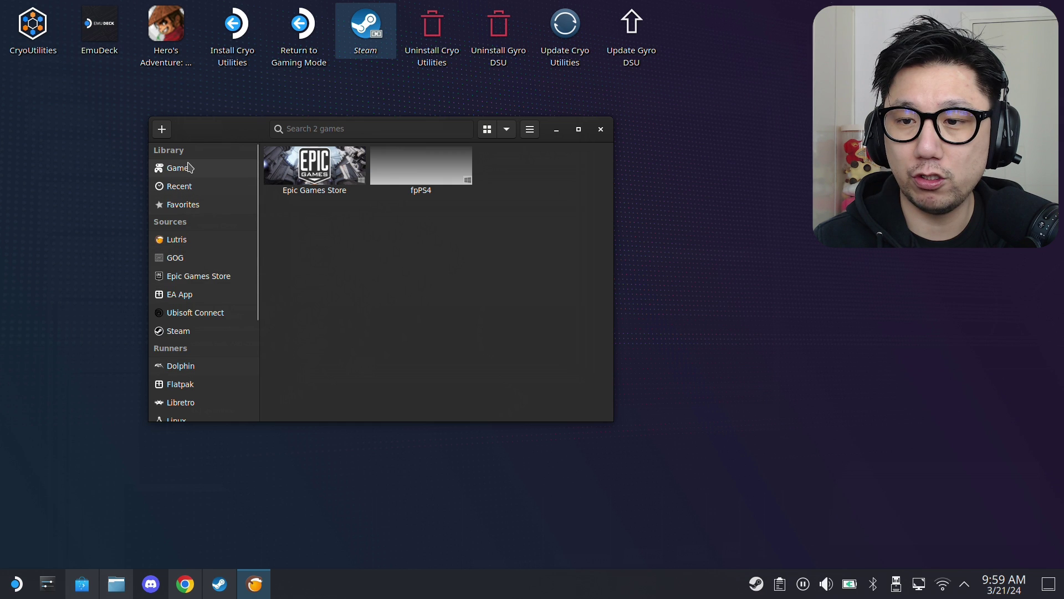
Step: Check which Wine versions are installed in the Wine version management, then close it
scroll(213, 314, "down", 5)
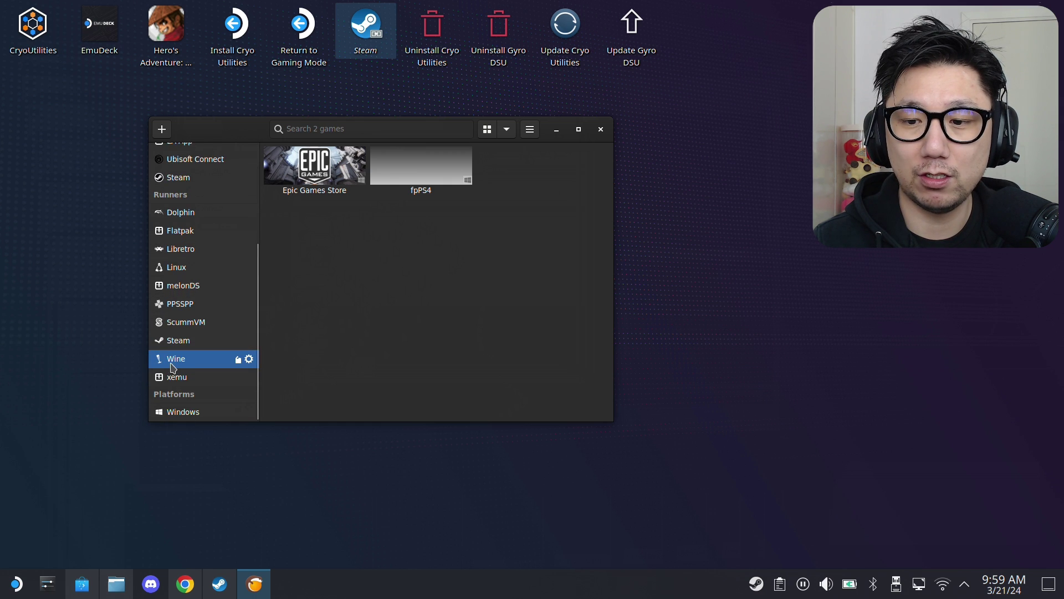
left_click(239, 360)
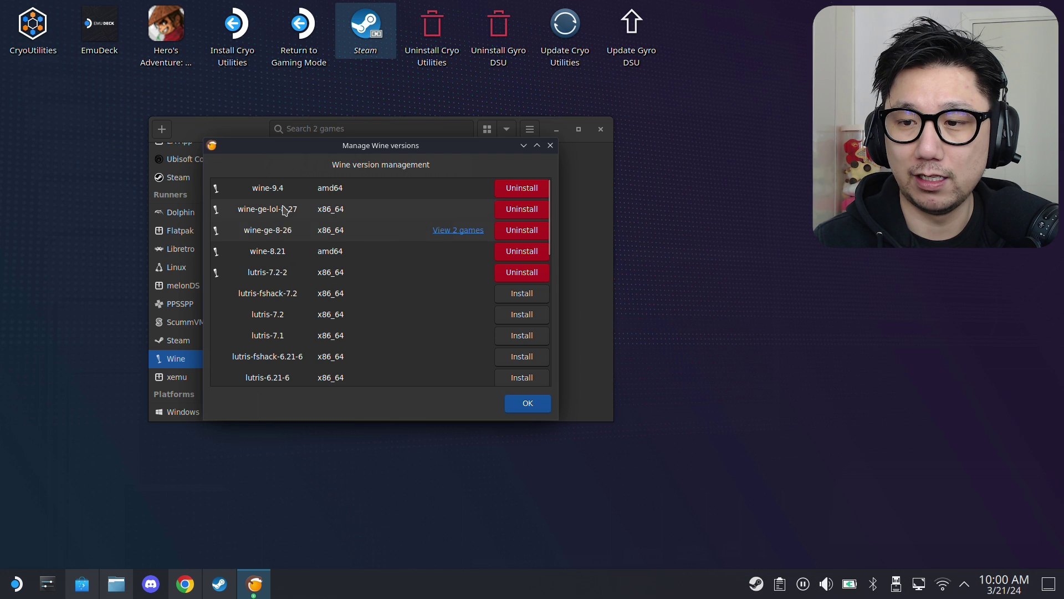
left_click(524, 404)
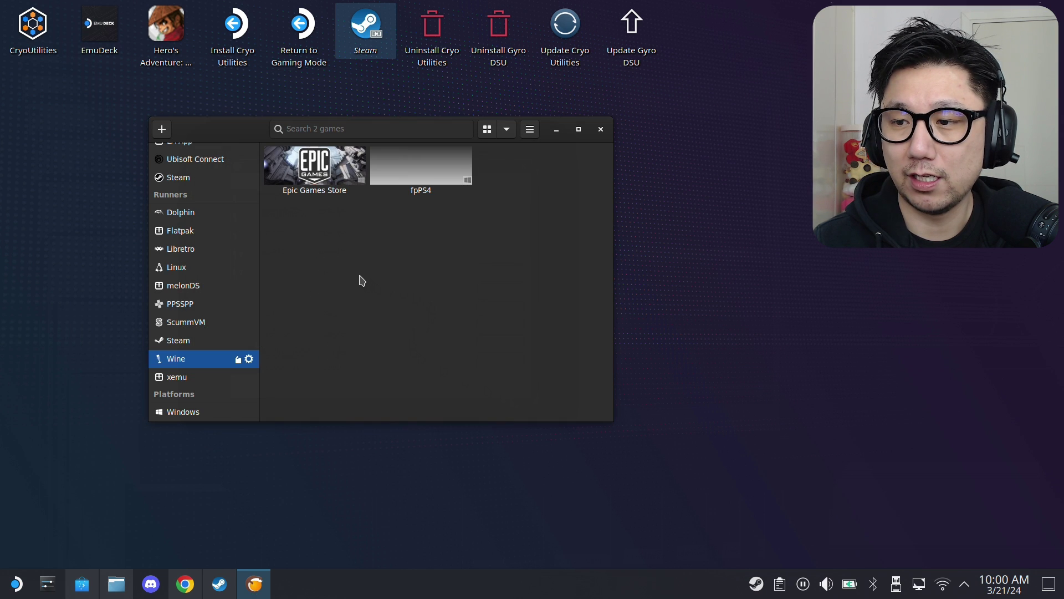
Step: Create a Steam shortcut for the fpPS4 game in the Lutris library
left_click(417, 173)
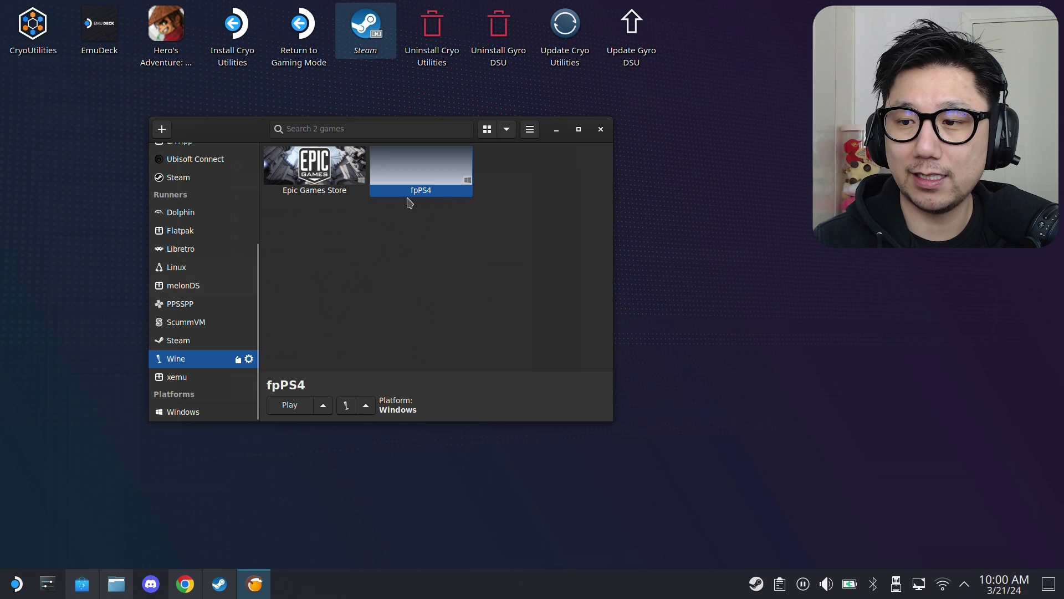
right_click(428, 167)
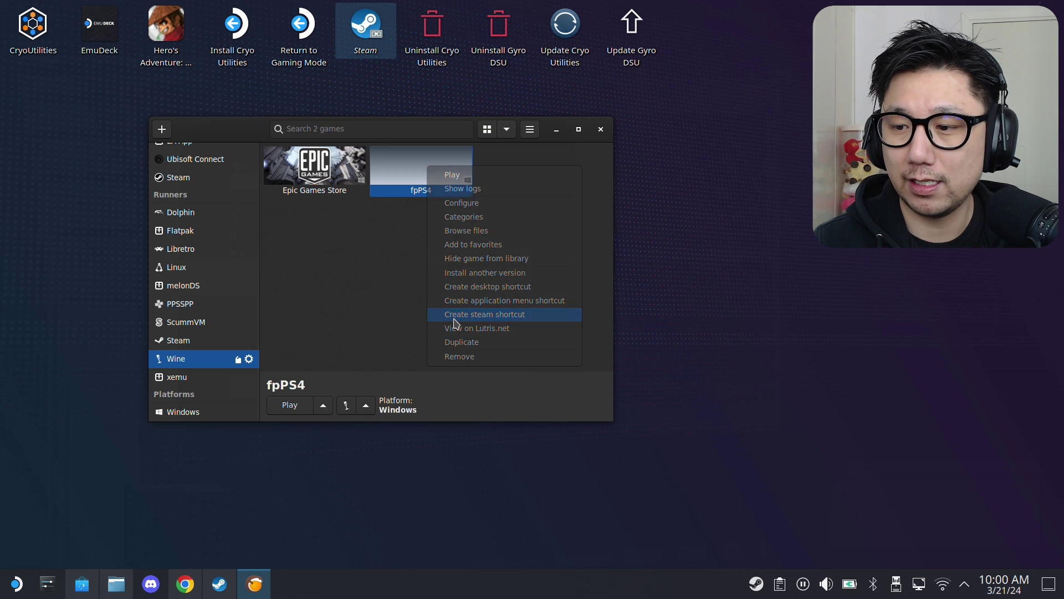
left_click(454, 318)
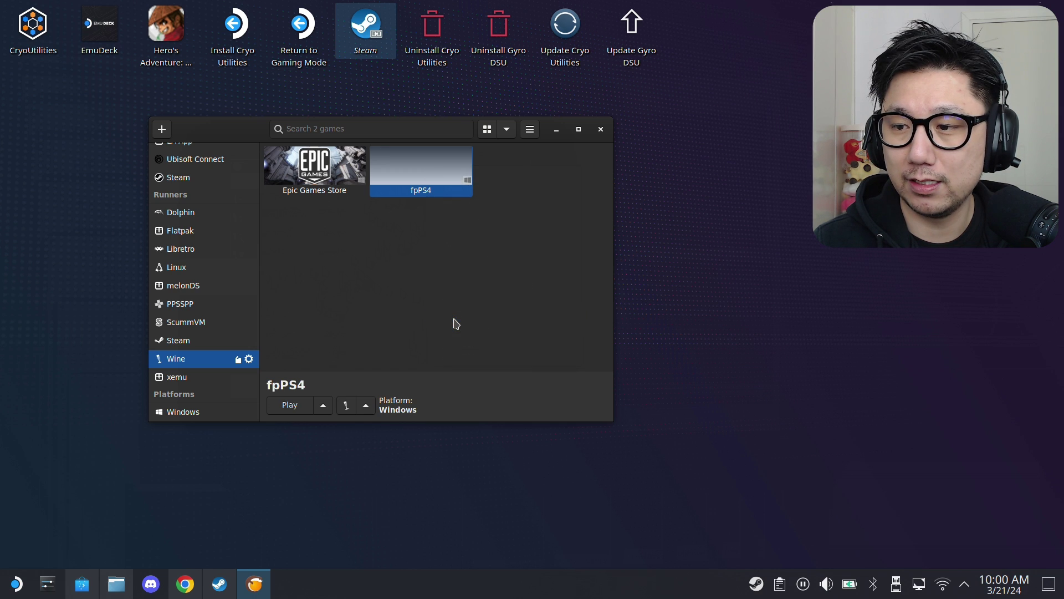
Step: Switch to the Steam library and look through the games list for the fpPS4 shortcut
right_click(756, 583)
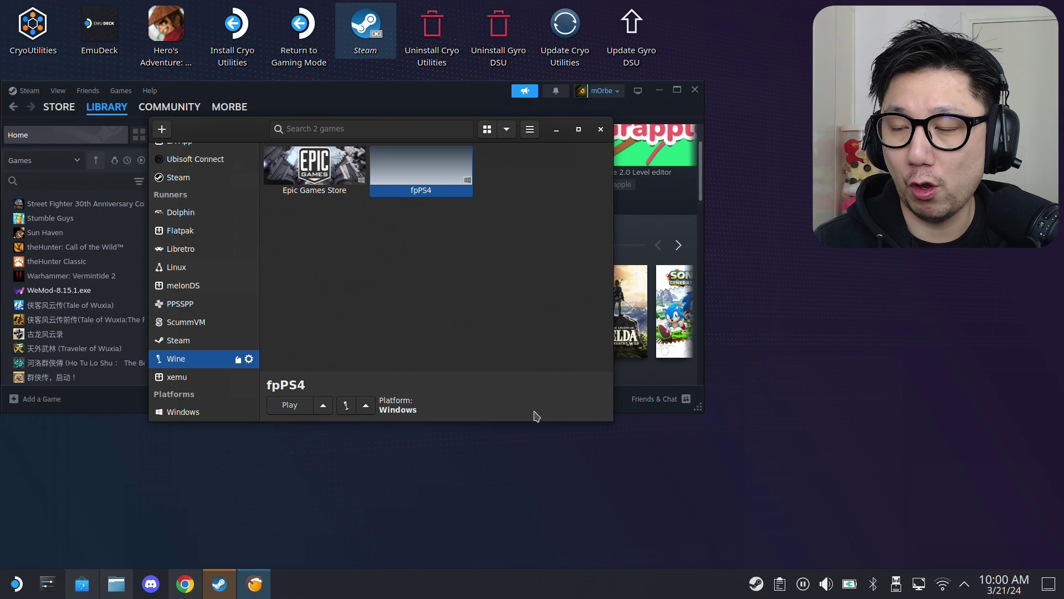
left_click(284, 107)
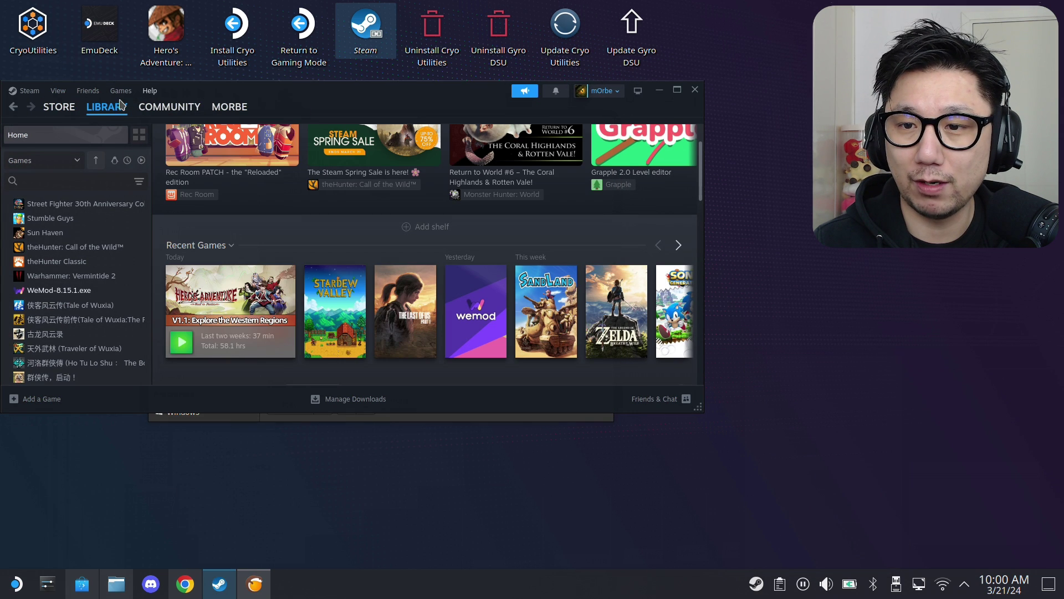
scroll(77, 294, "up", 5)
scroll(78, 293, "up", 5)
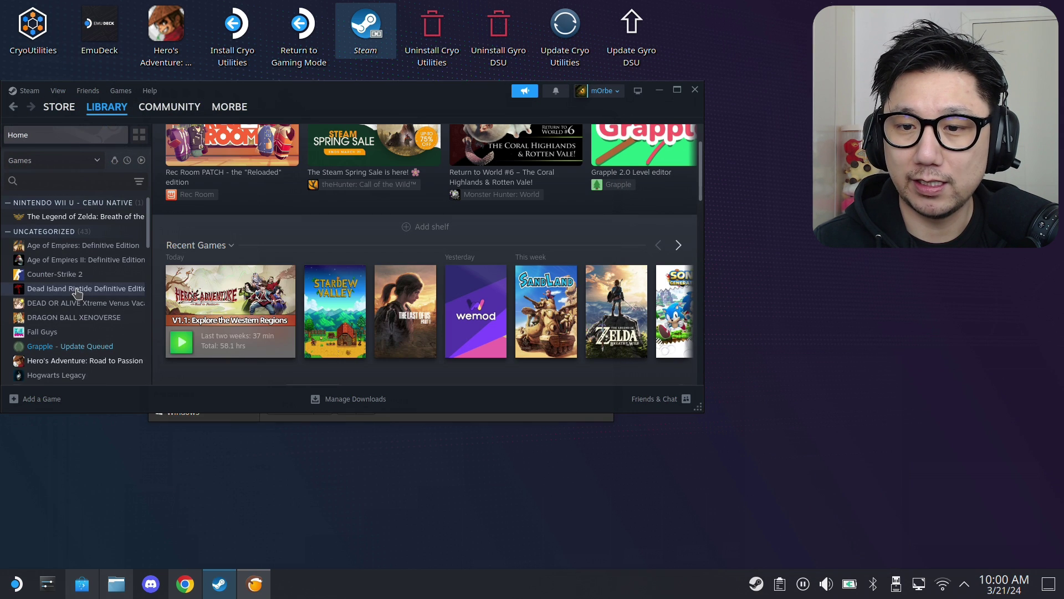
scroll(69, 285, "down", 10)
scroll(66, 278, "up", 8)
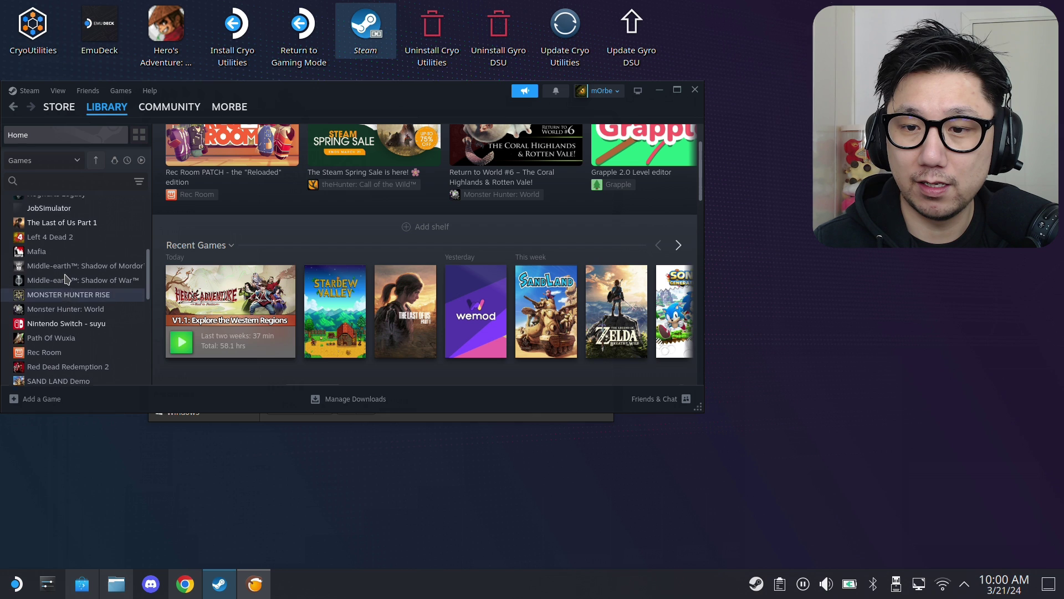
scroll(33, 314, "up", 3)
scroll(42, 319, "down", 3)
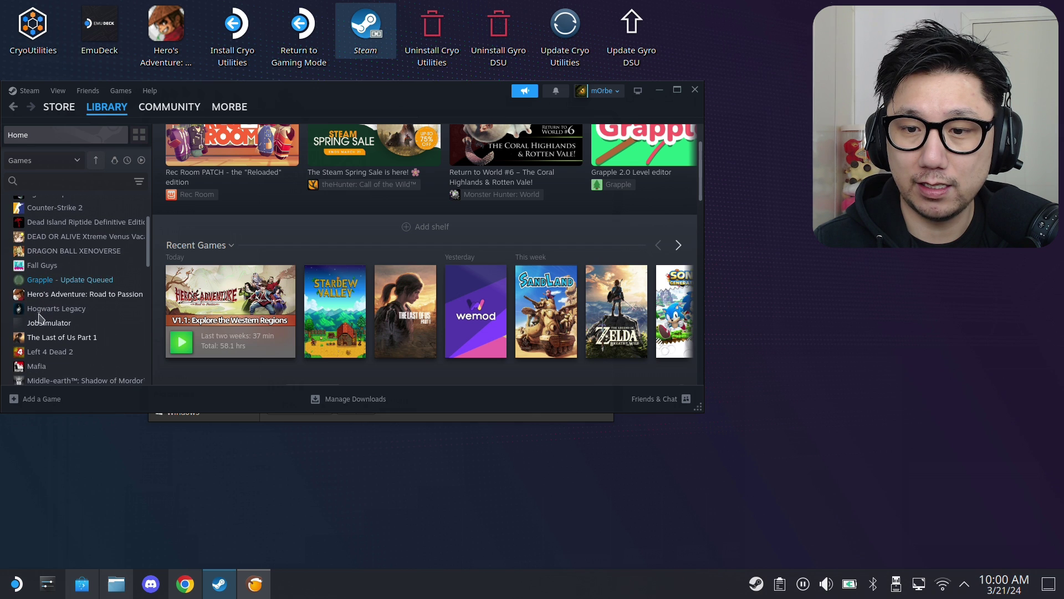
Step: Exit Steam completely and start it again from the desktop
right_click(755, 591)
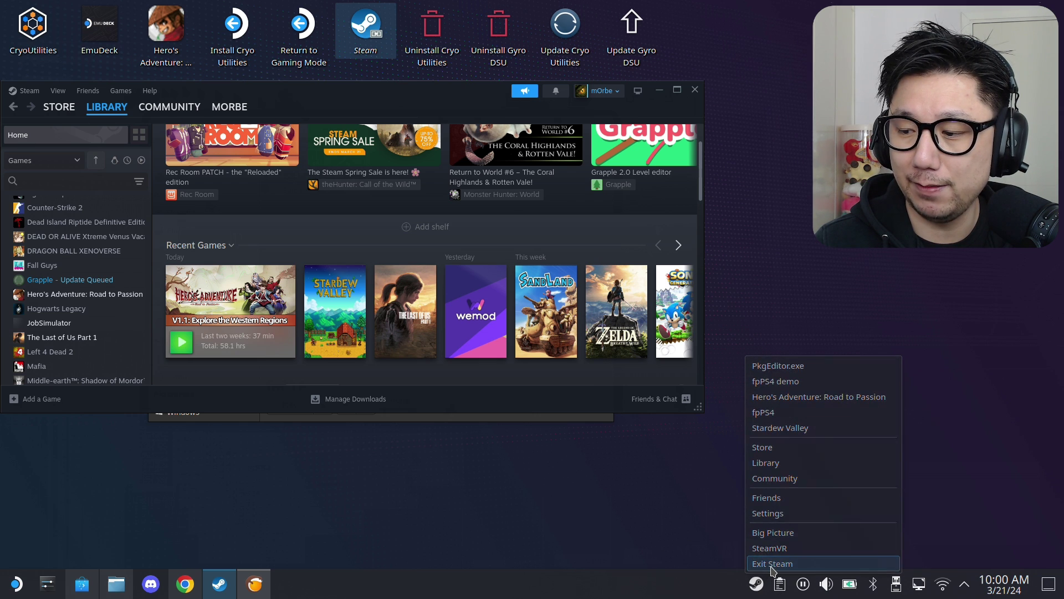
left_click(771, 564)
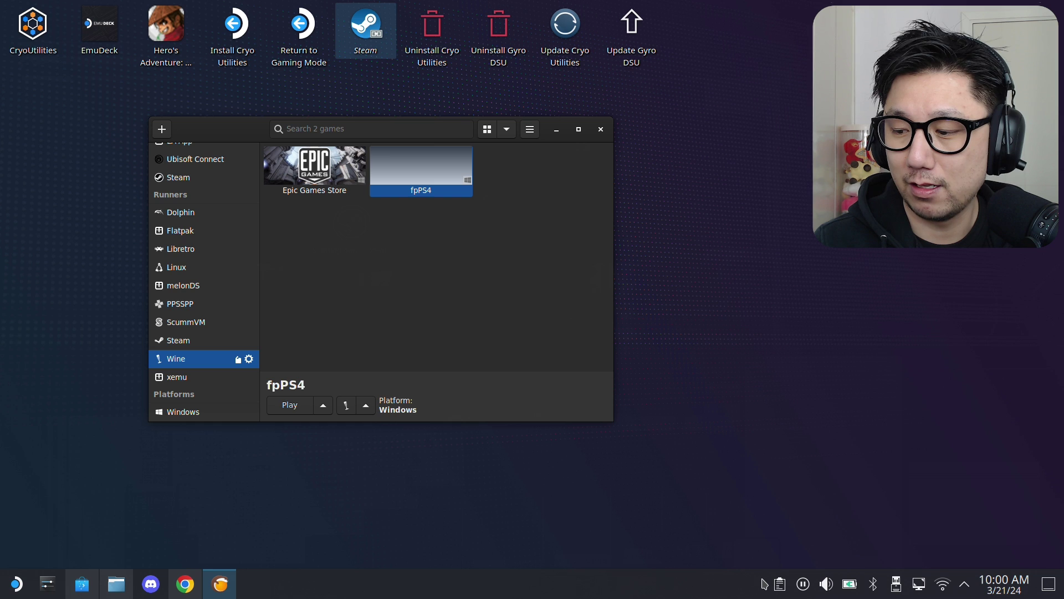
double_click(376, 49)
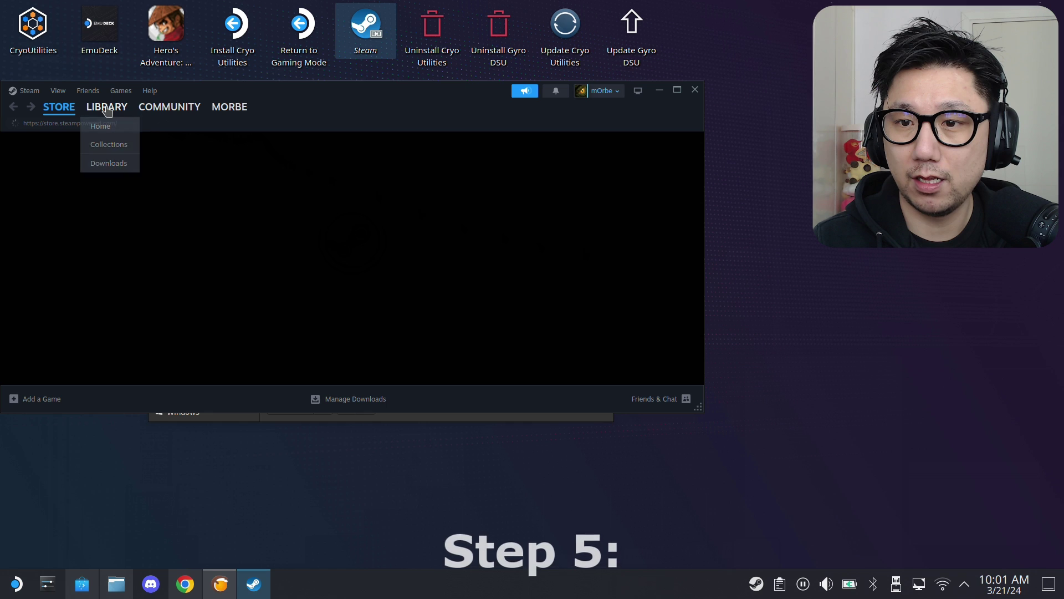
Step: Open the fpPS4 entry in the Steam library and launch it
left_click(107, 109)
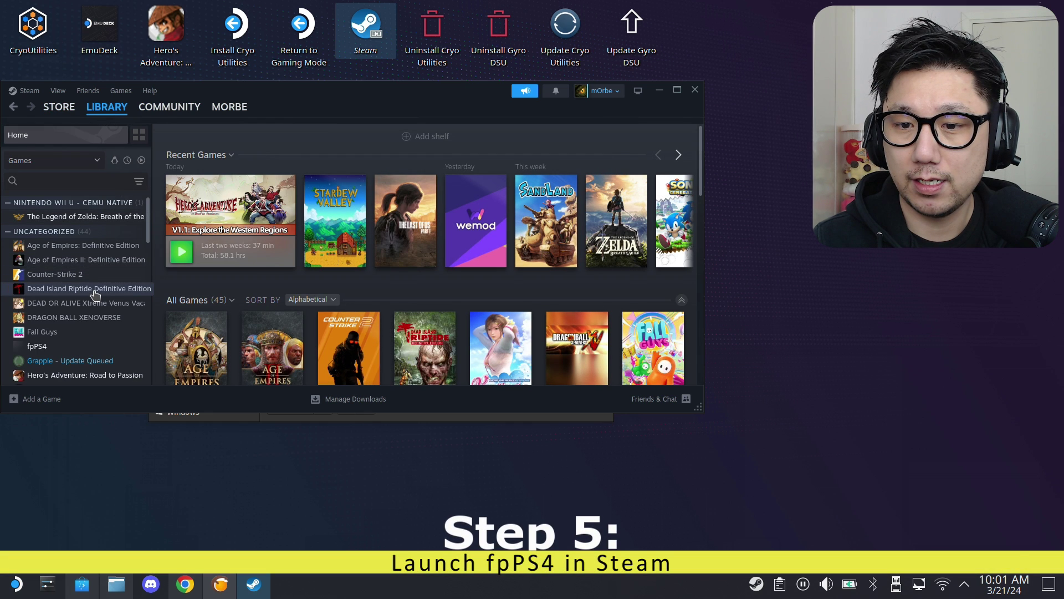
left_click(30, 350)
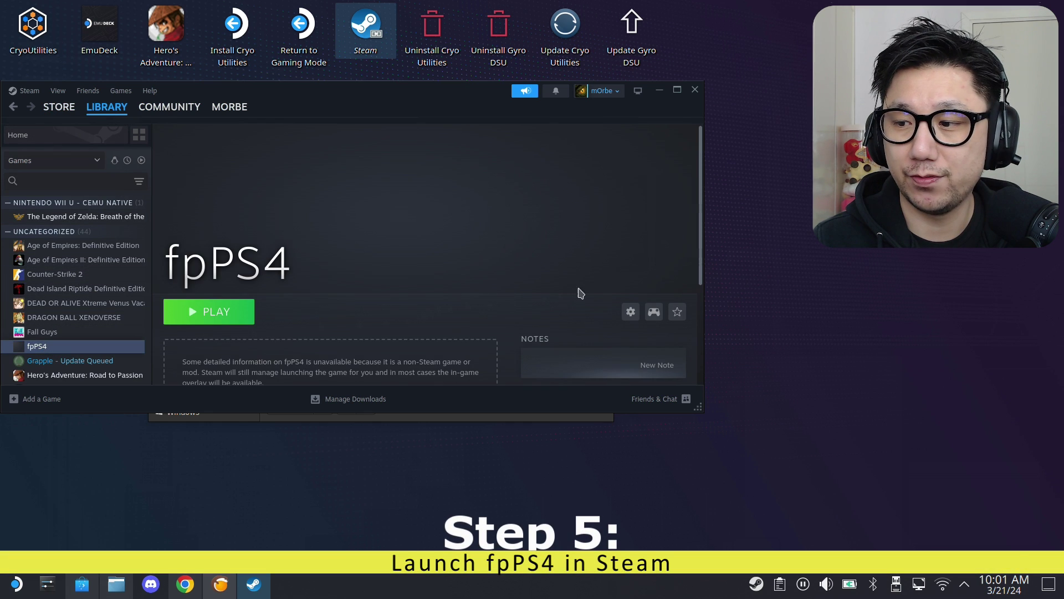
left_click(219, 314)
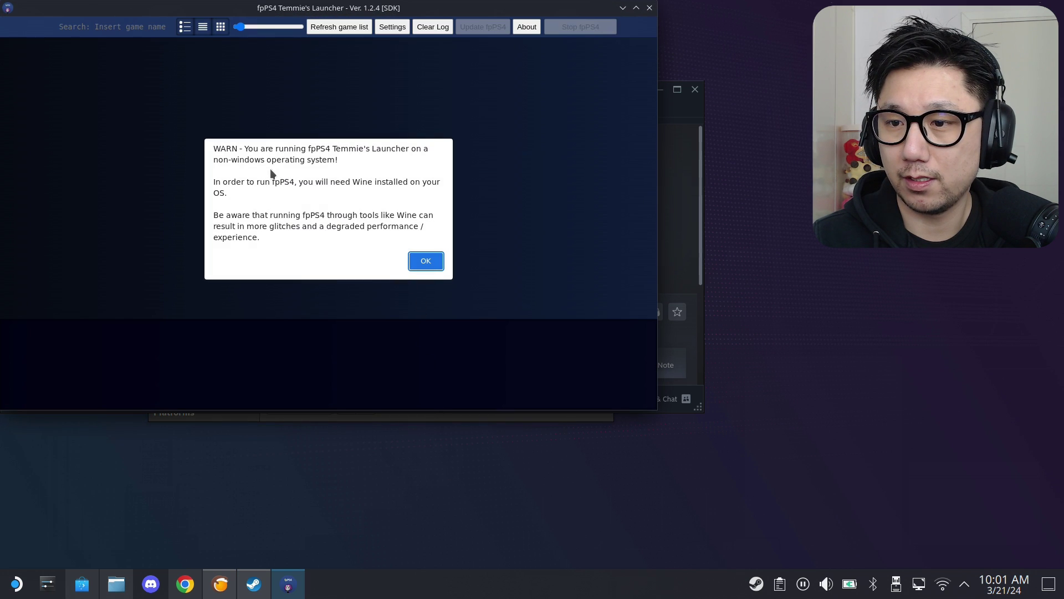
Step: Dismiss the non-Windows warning, run the fpPS4 updater until it completes, and close the launcher
left_click(420, 261)
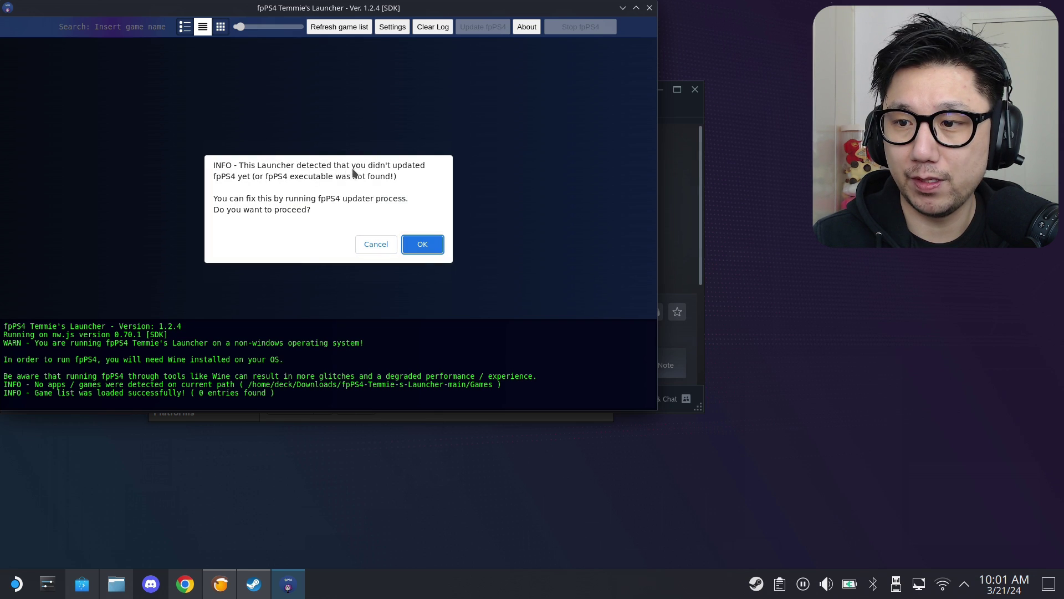
left_click(423, 244)
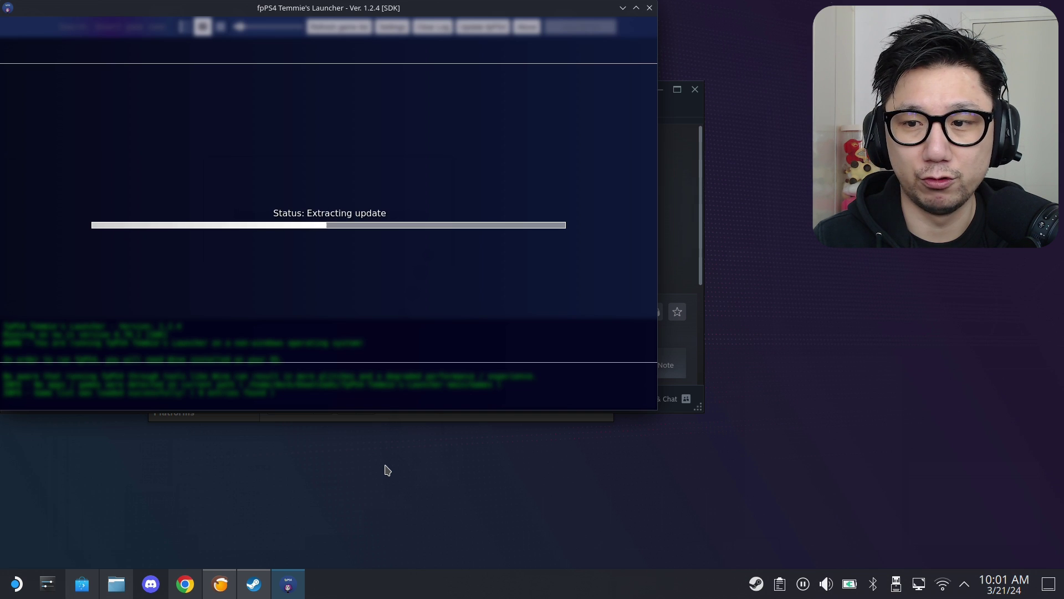
left_click(416, 227)
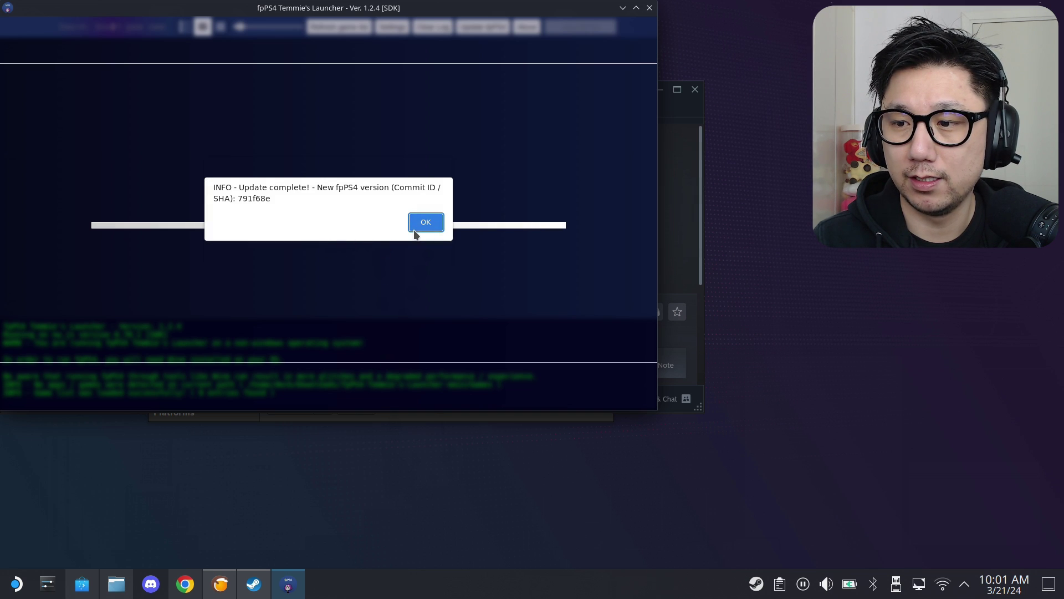
left_click(649, 8)
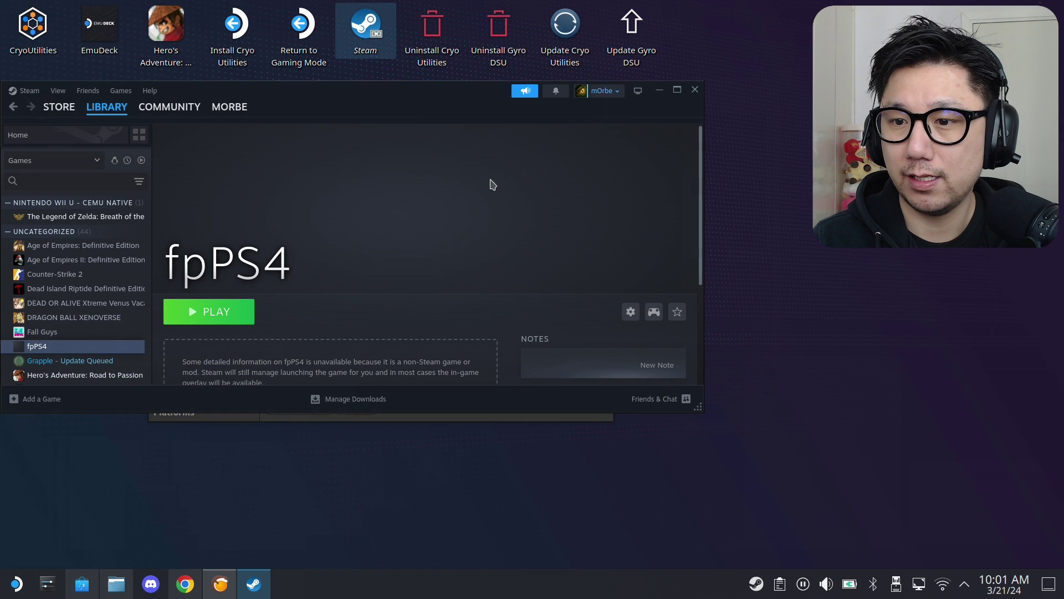
Step: Switch to Dolphin and extract PkgEditor-0.2.231.zip within the Downloads folder, with the subfolder autodetected
left_click(116, 591)
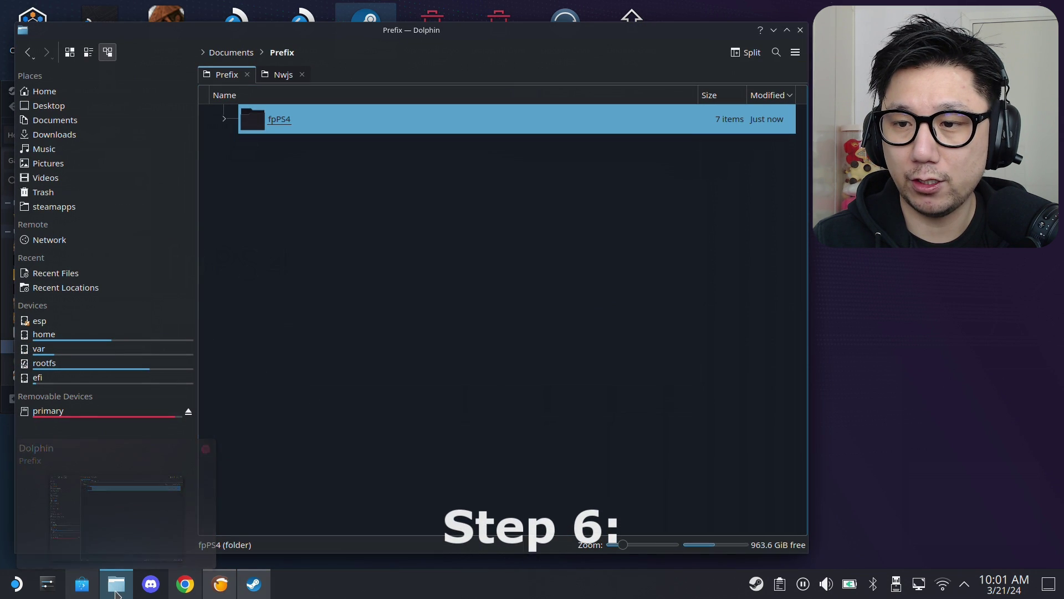
left_click(46, 134)
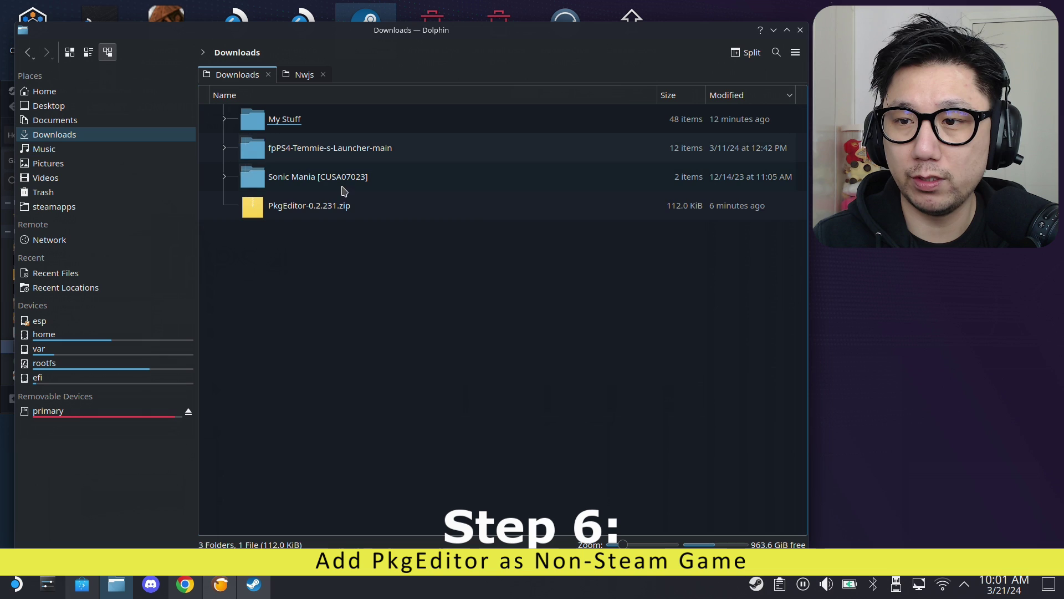
right_click(294, 212)
mouse_move(363, 377)
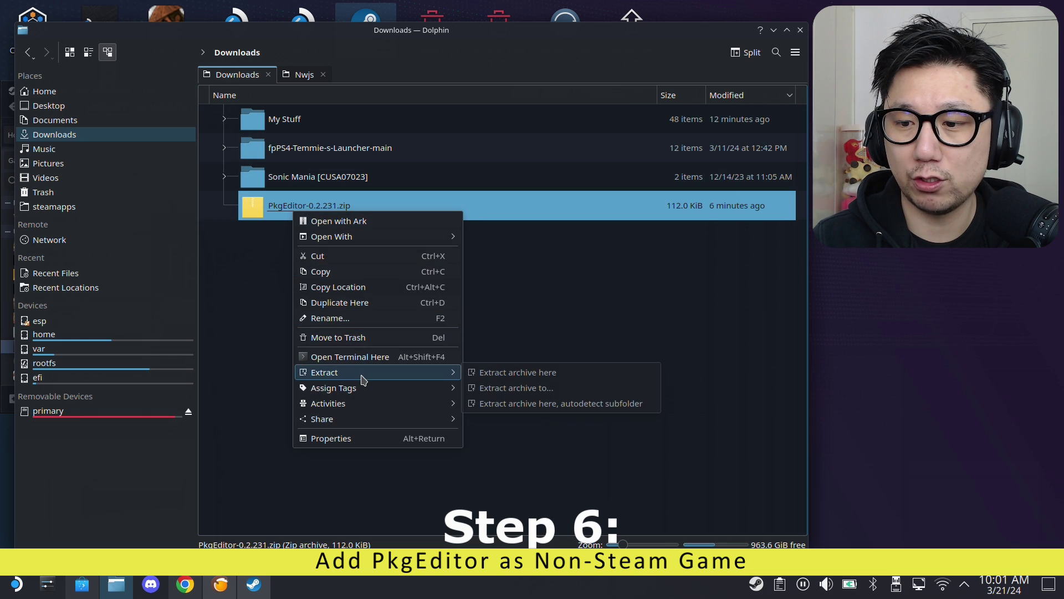
left_click(598, 410)
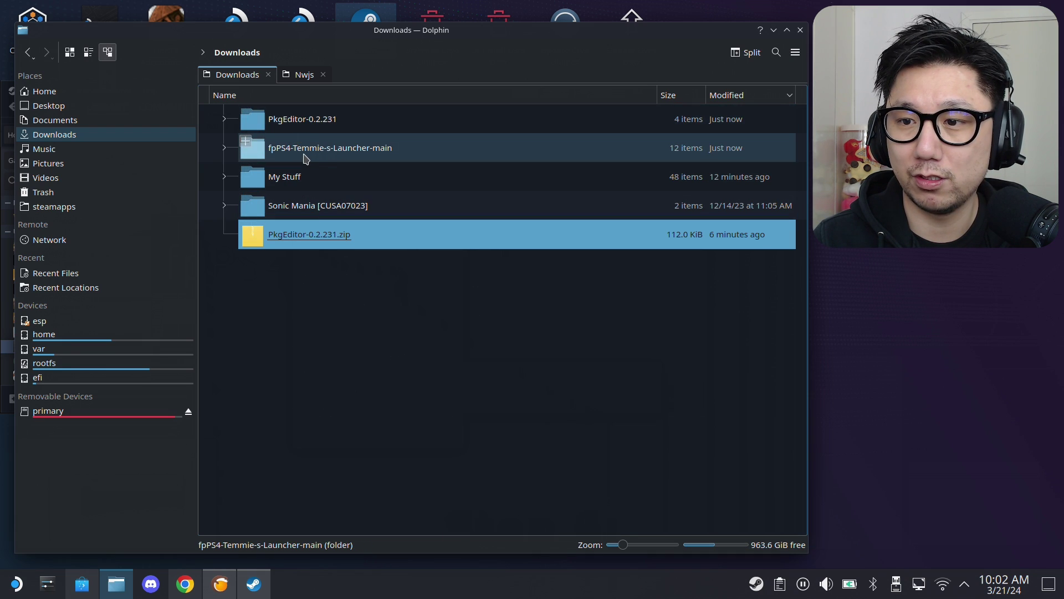
Step: Add PkgEditor.exe from the extracted PkgEditor-0.2.231 folder to Steam as a non-Steam game
left_click(306, 131)
double_click(328, 124)
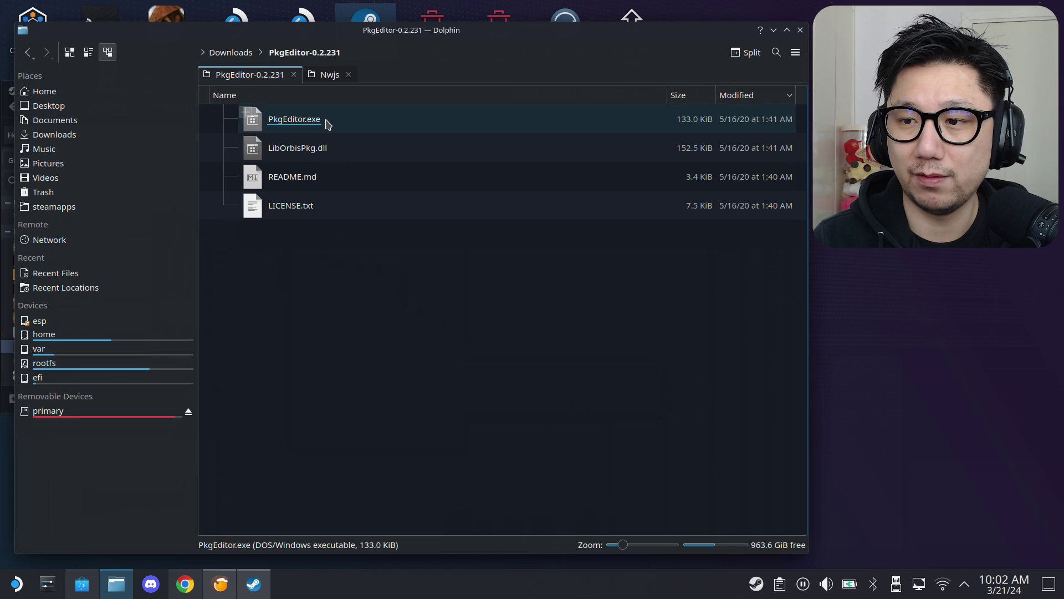
left_click(288, 127)
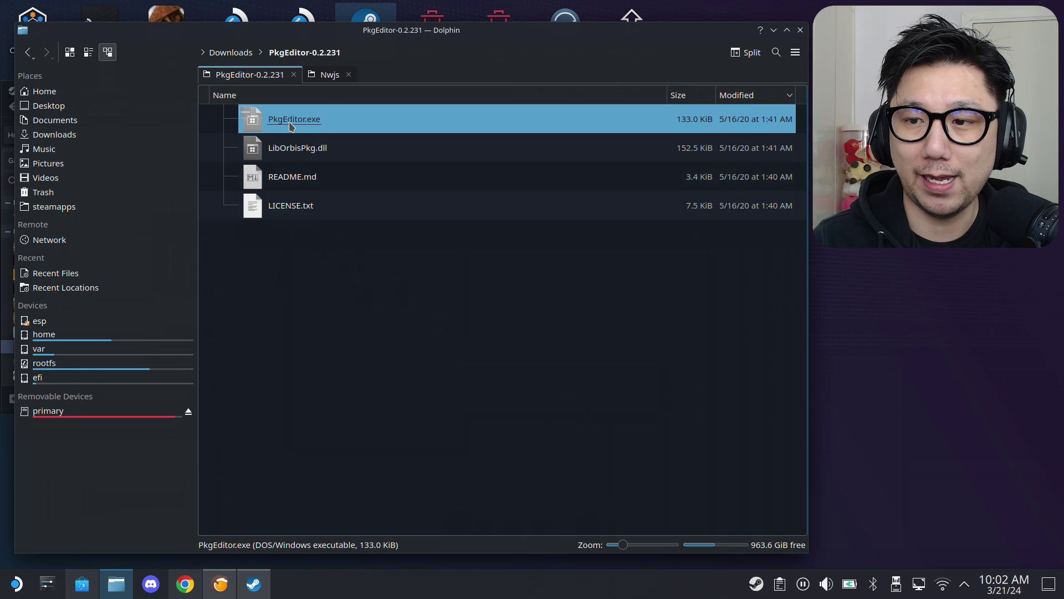
right_click(290, 127)
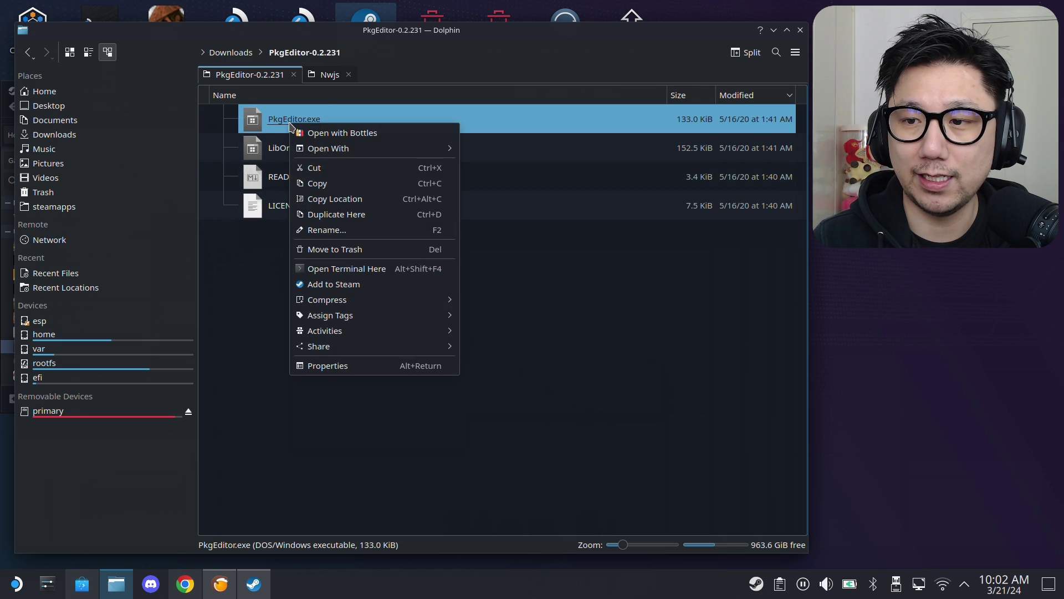
left_click(357, 284)
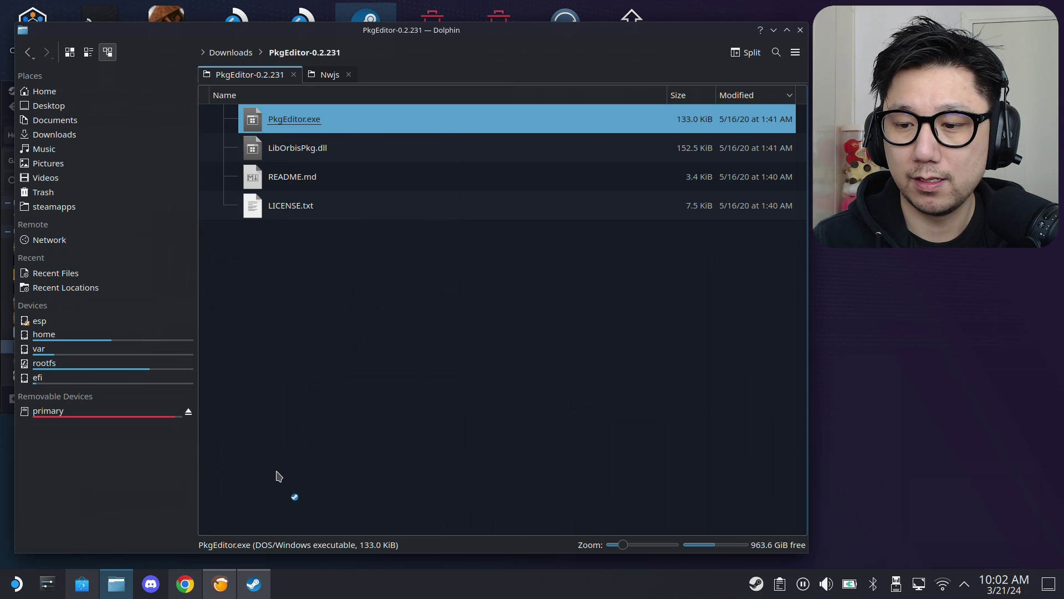
Step: Switch to Steam and open the PkgEditor.exe entry in the library
left_click(254, 583)
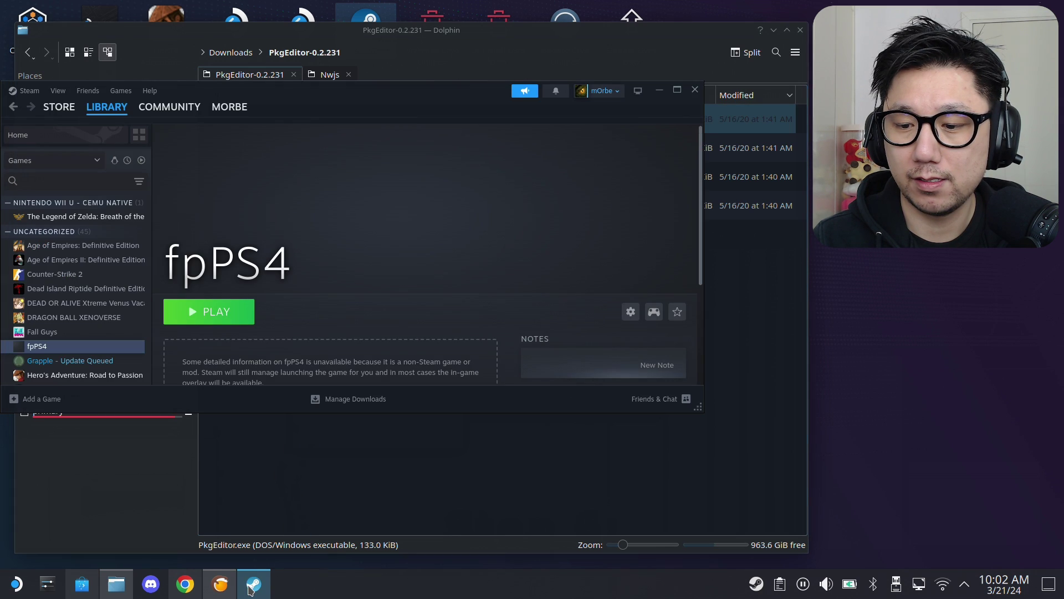
scroll(78, 330, "down", 5)
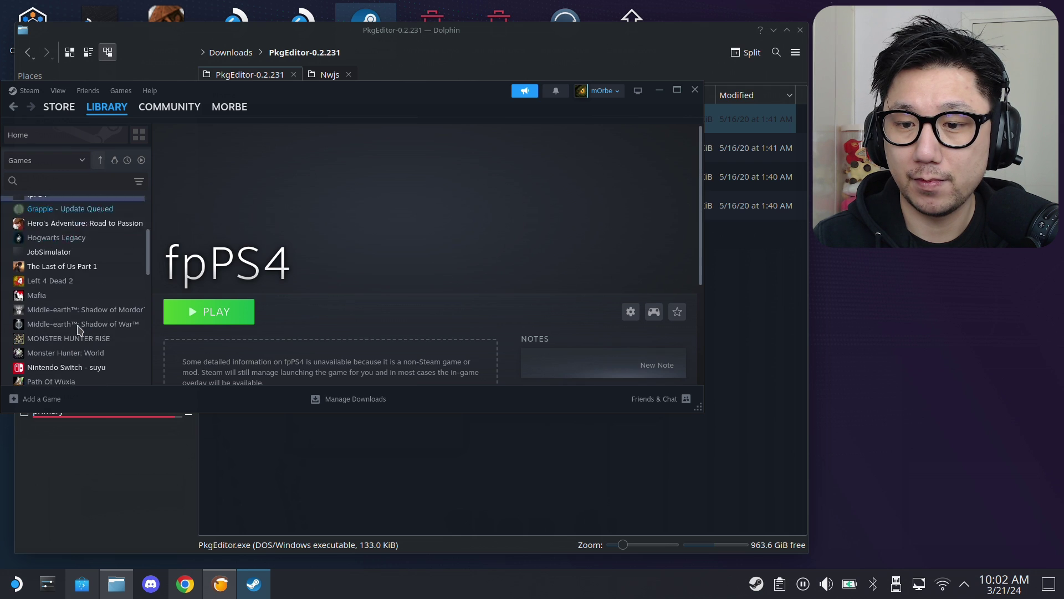
scroll(82, 328, "down", 2)
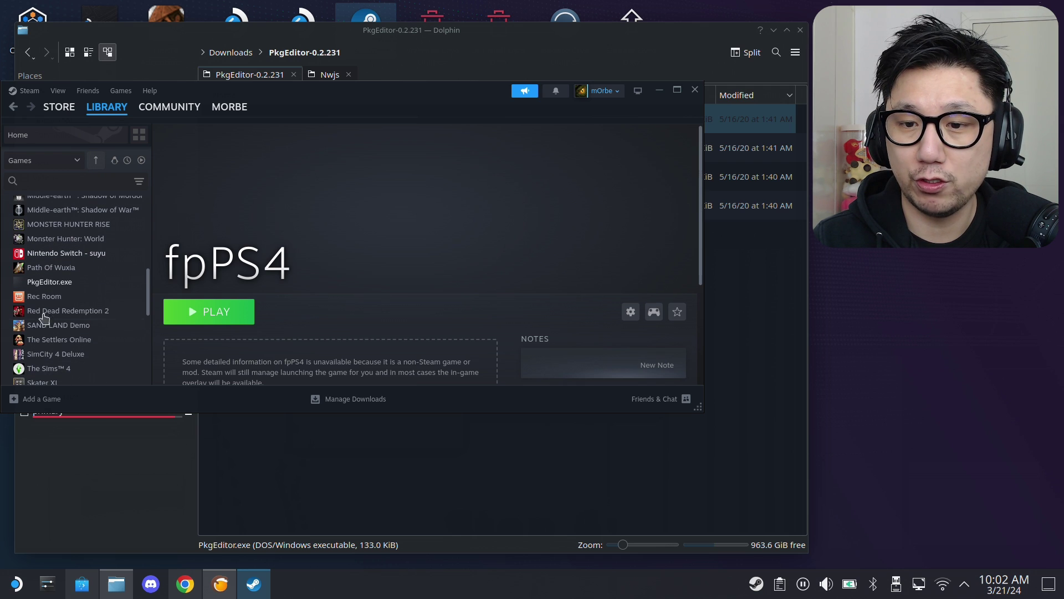
left_click(44, 283)
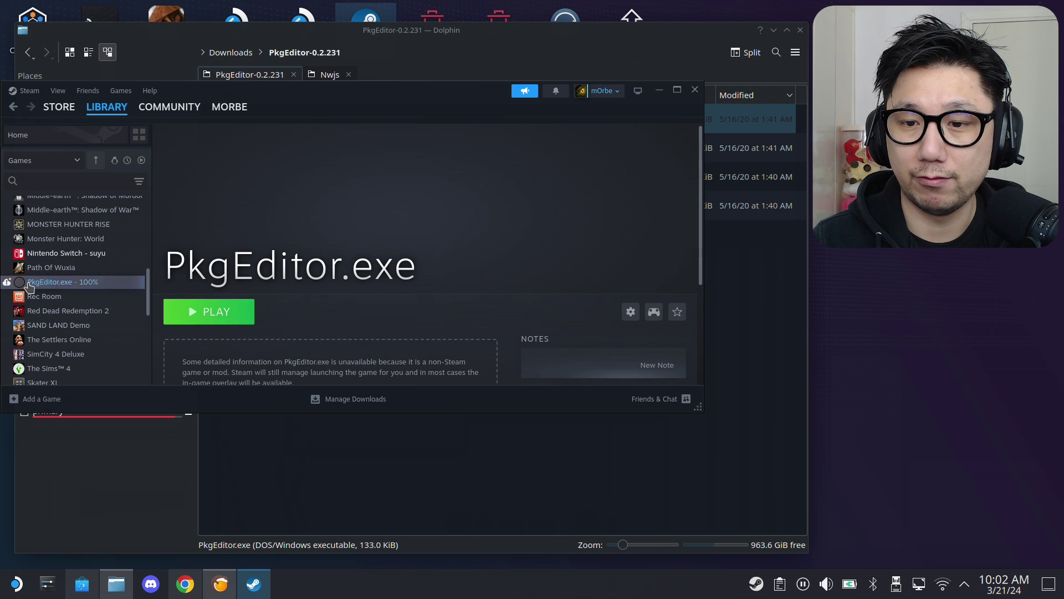
Step: Force PkgEditor.exe to use Proton Experimental as its Steam Play compatibility tool, then close its properties
left_click(631, 311)
left_click(652, 388)
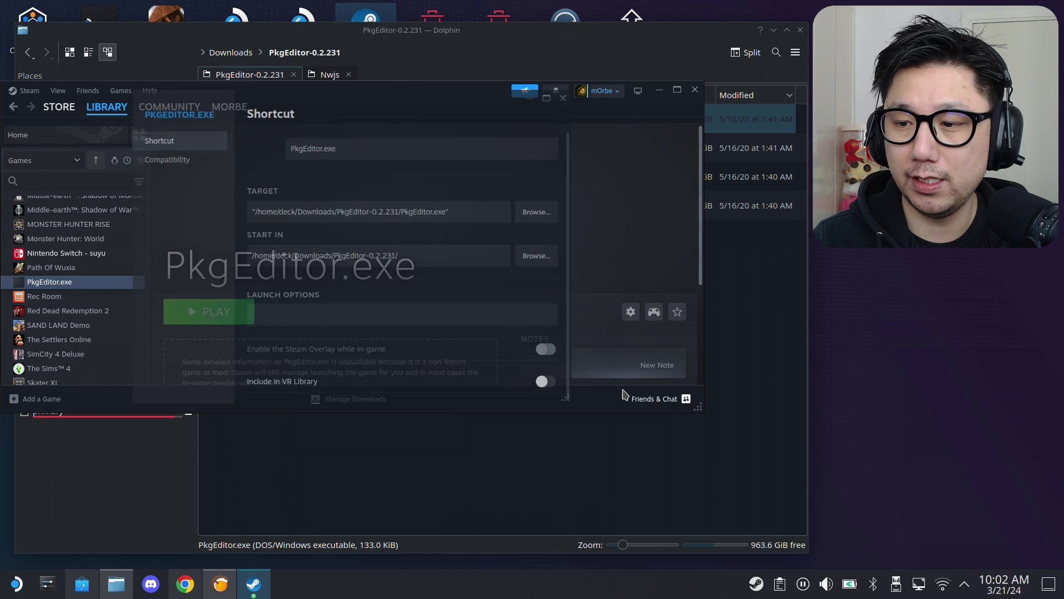
left_click(177, 160)
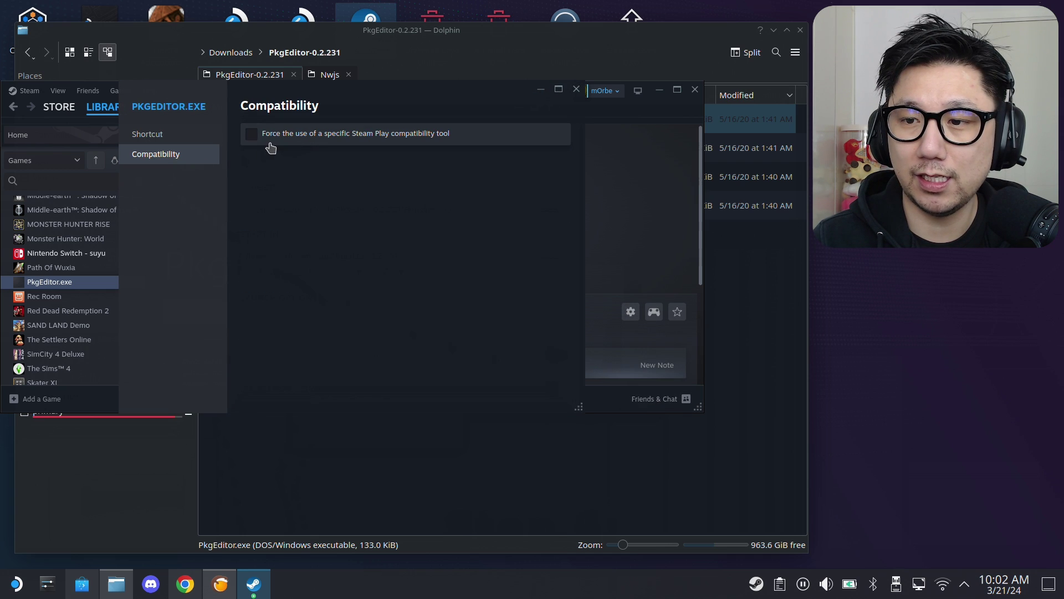
left_click(305, 137)
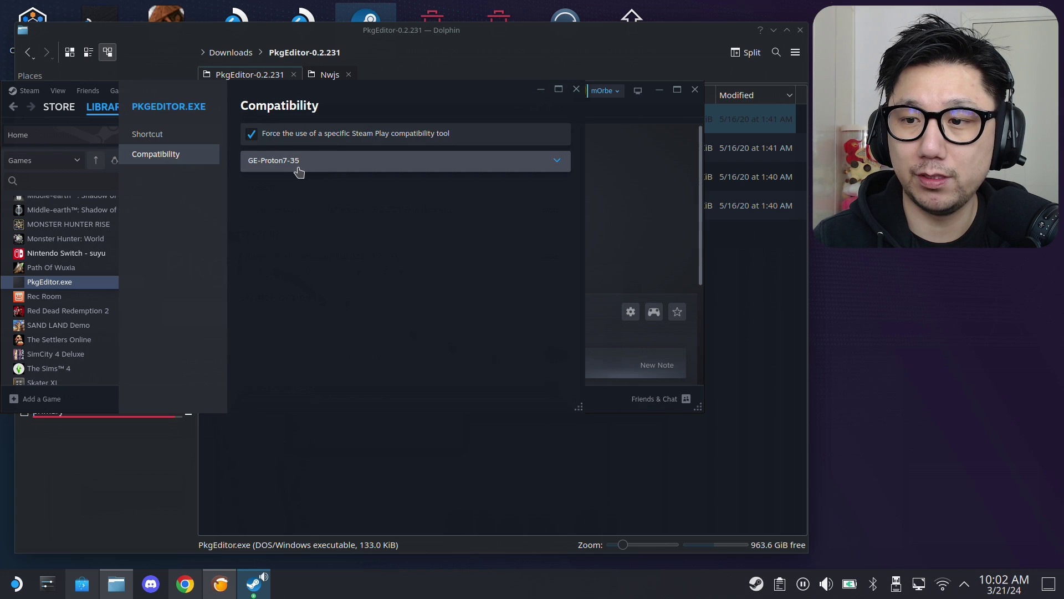
left_click(299, 168)
left_click(327, 300)
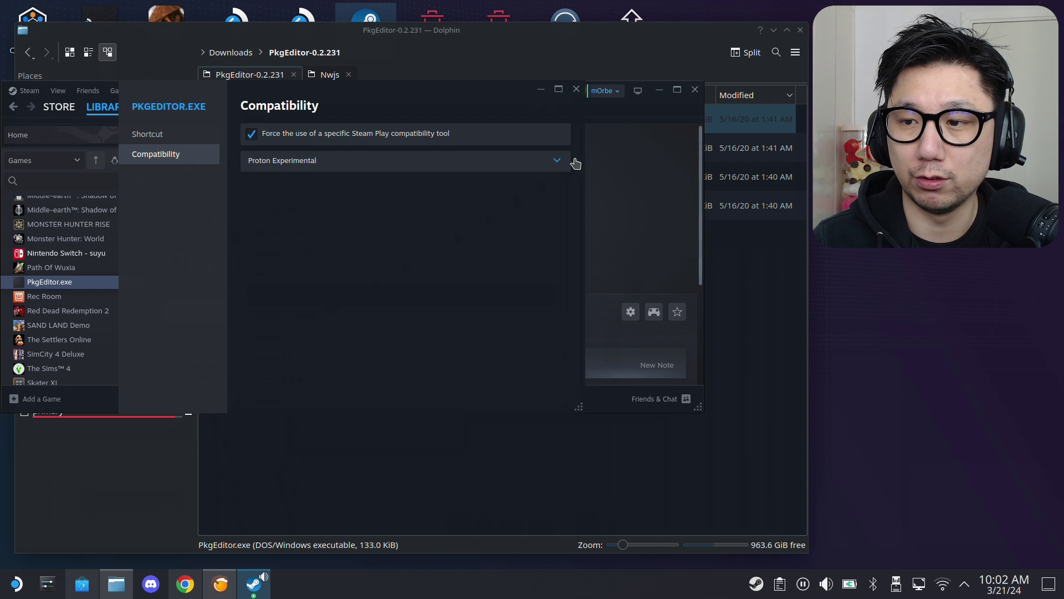
left_click(576, 88)
Step: Launch PkgEditor.exe from the Steam library and minimize the Dolphin window
left_click(227, 314)
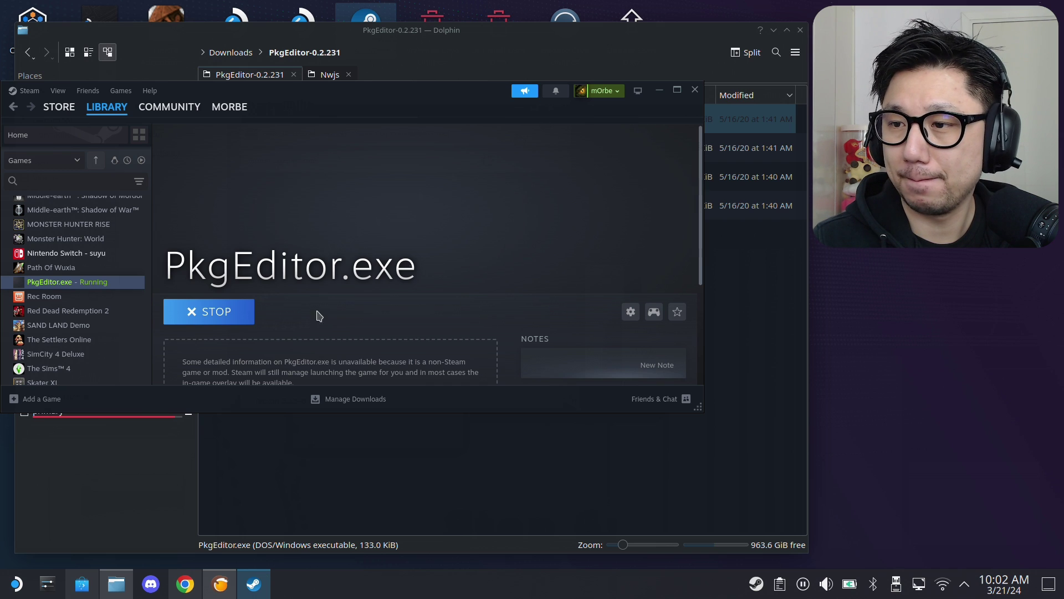
left_click(774, 30)
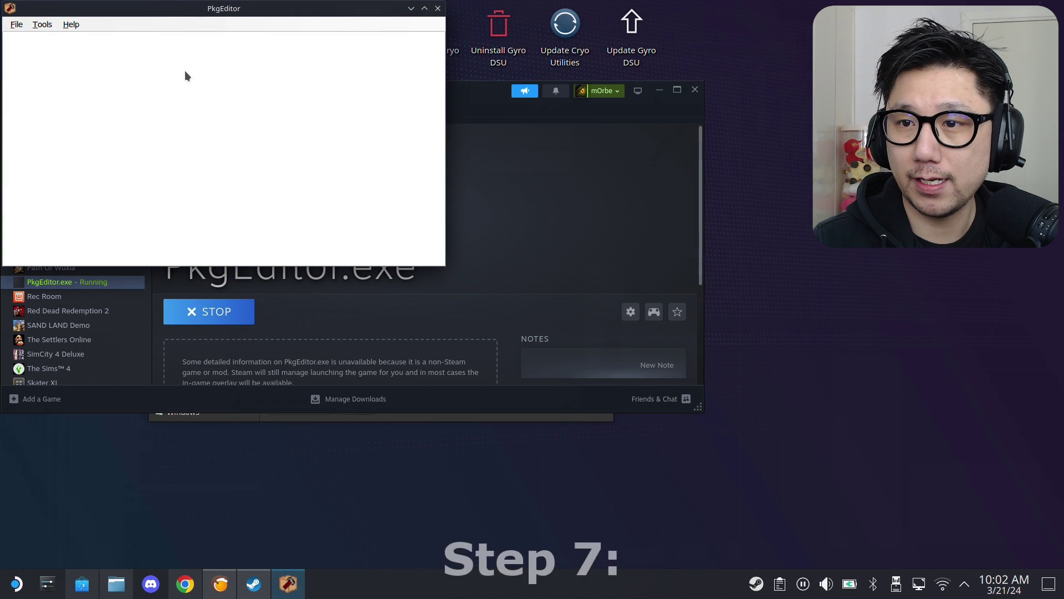
Step: Move the PkgEditor window clear of the screen corner and bring up its dialog for opening a package file
left_click_drag(227, 10, 392, 93)
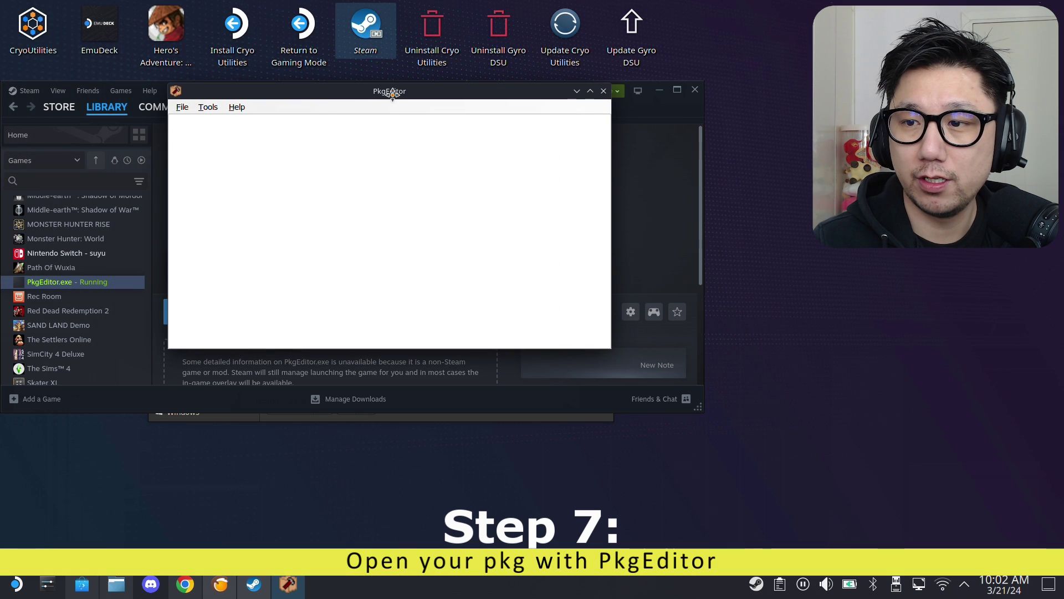
left_click(183, 107)
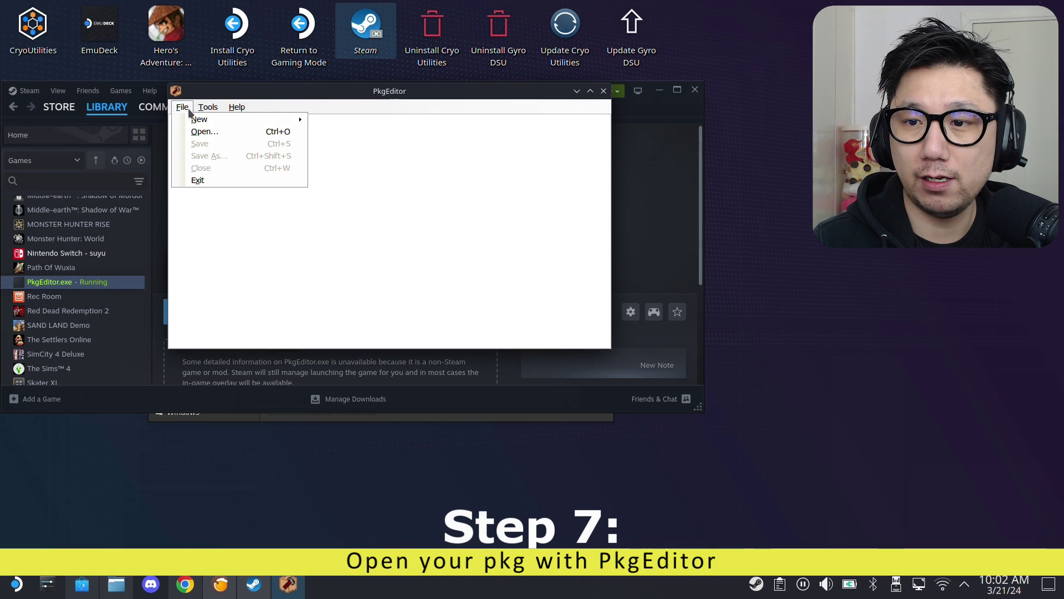
left_click(211, 132)
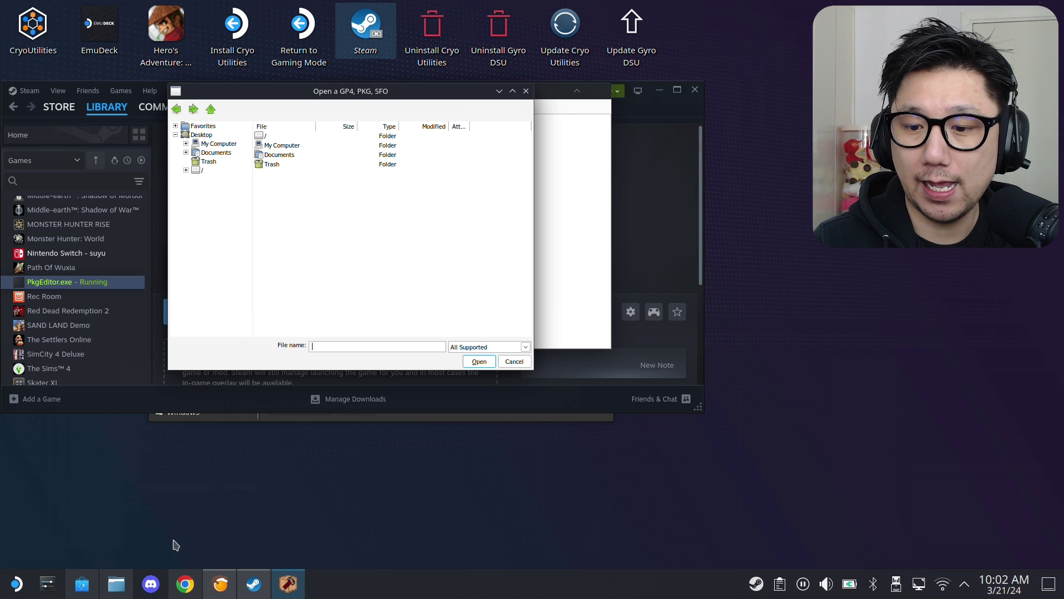
Step: Switch to Dolphin and look inside the Sonic Mania [CUSA07023] folder in Downloads for its pkg files
left_click(117, 584)
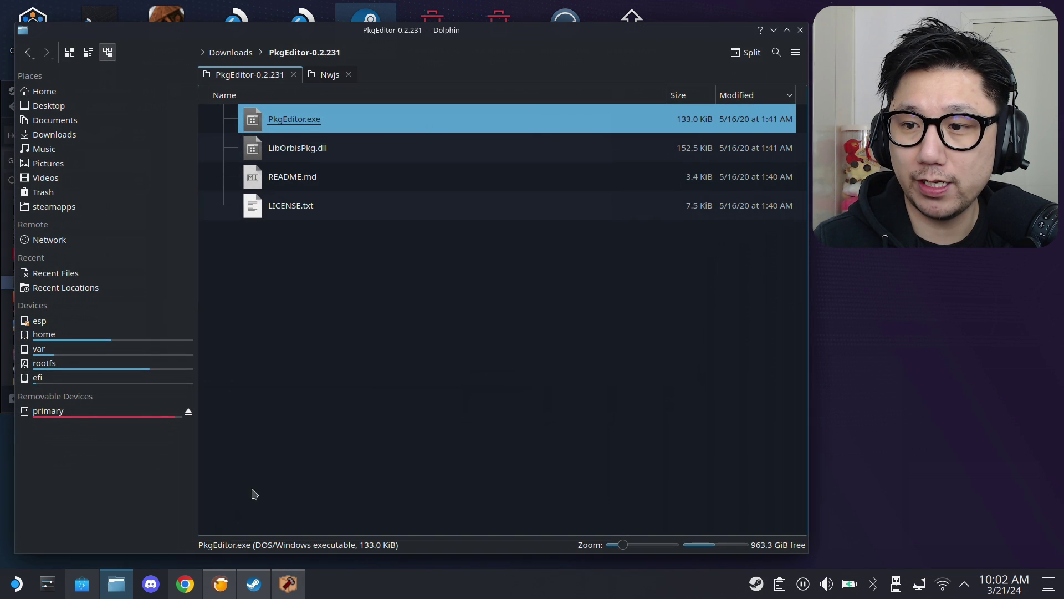
left_click(66, 136)
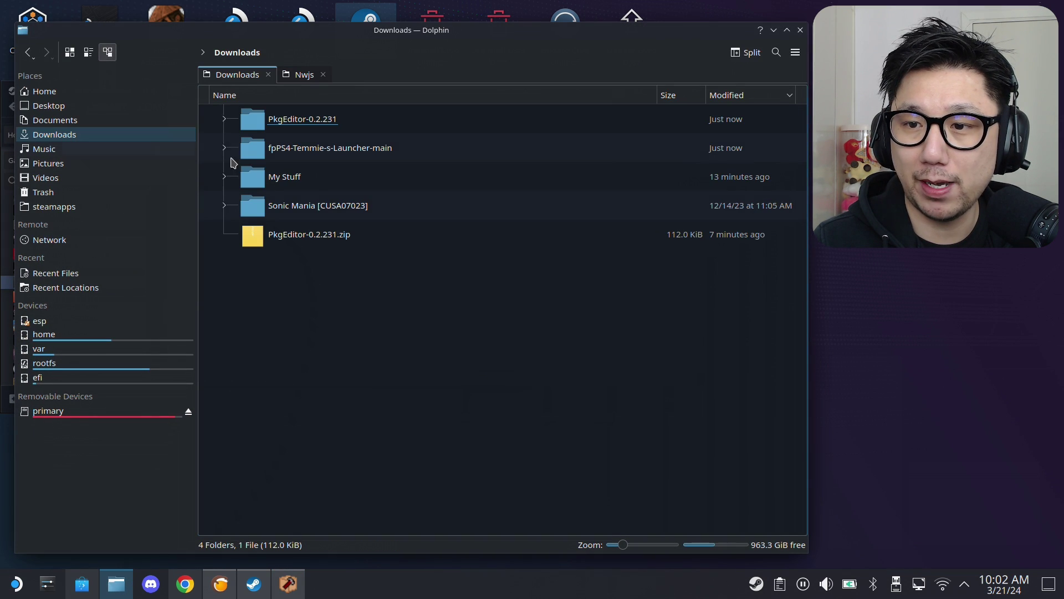
double_click(316, 210)
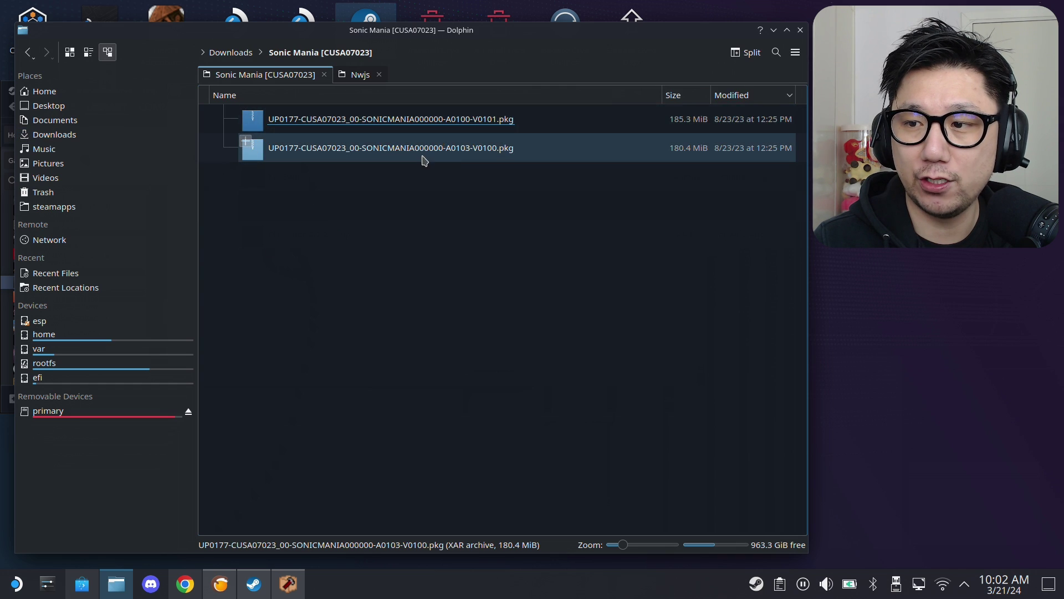
Step: In PkgEditor, open UP0177-CUSA07023_00-SONICMANIA000000-A0100-V0101.pkg from the Sonic Mania folder in /home/deck/Downloads
left_click(288, 583)
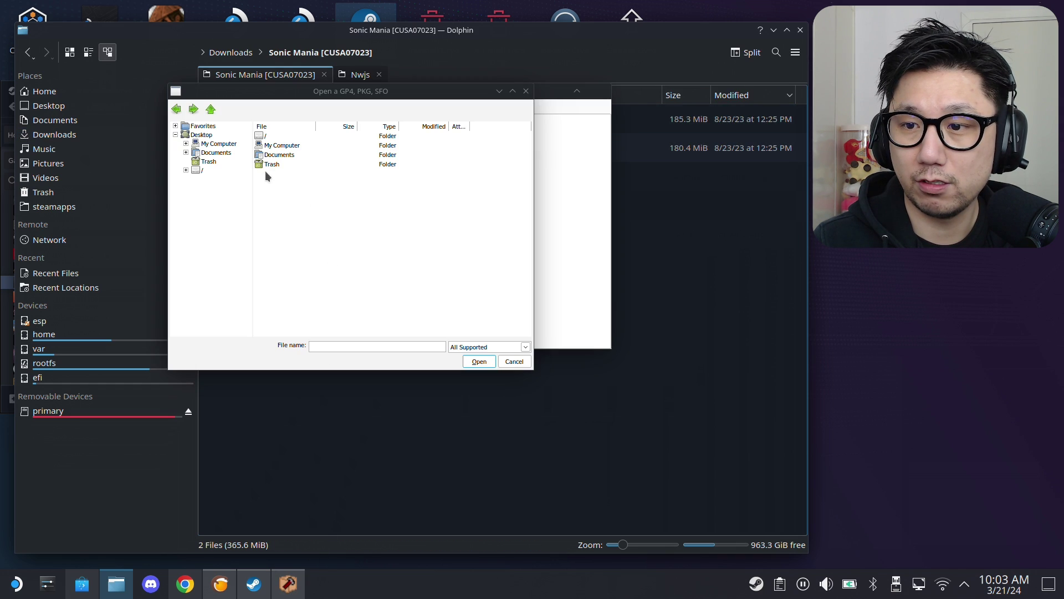
double_click(266, 136)
double_click(275, 155)
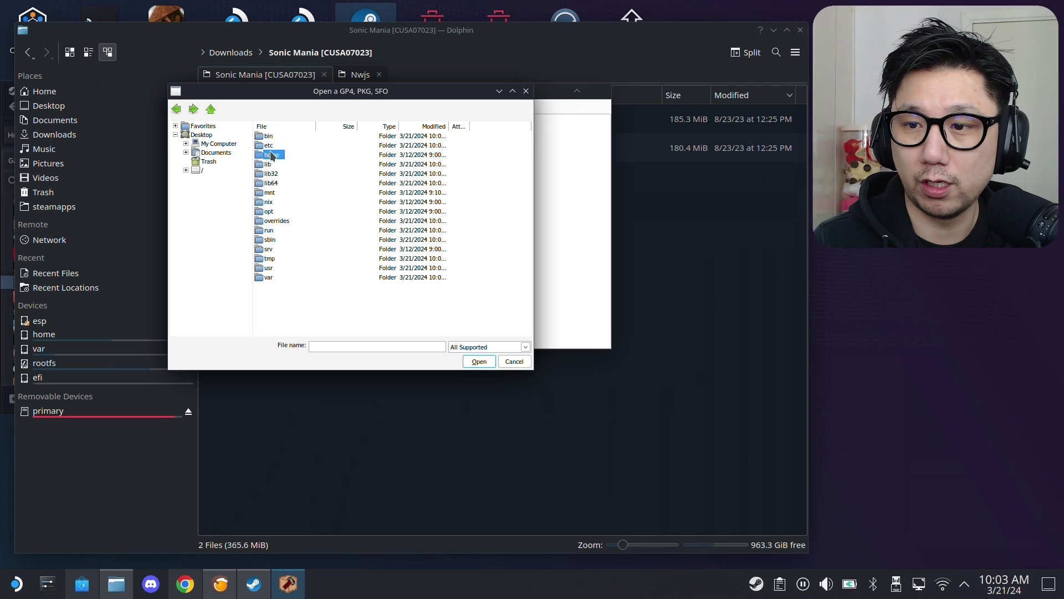
double_click(273, 136)
double_click(283, 165)
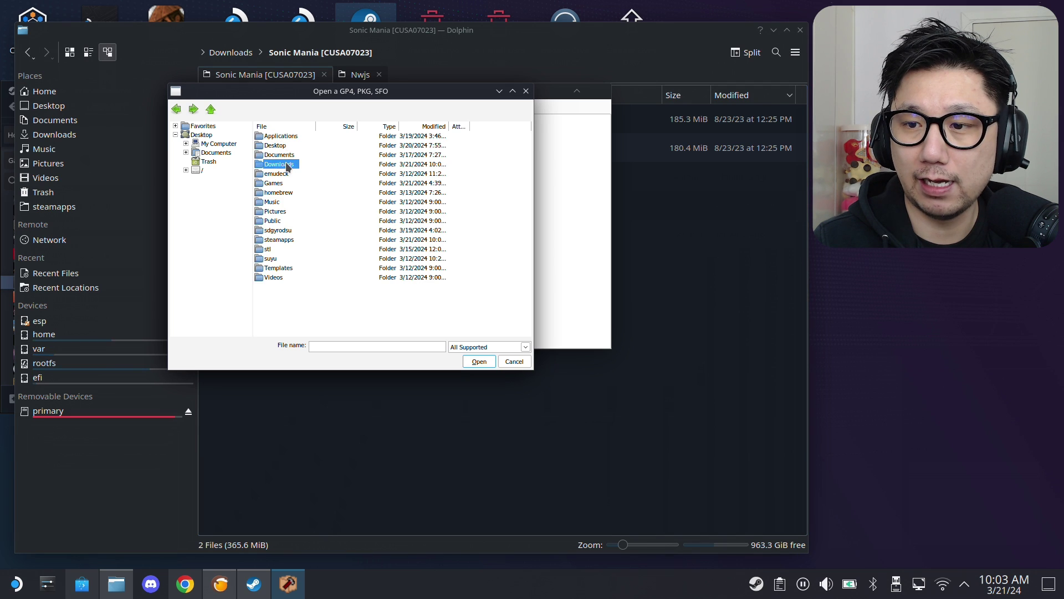
double_click(272, 164)
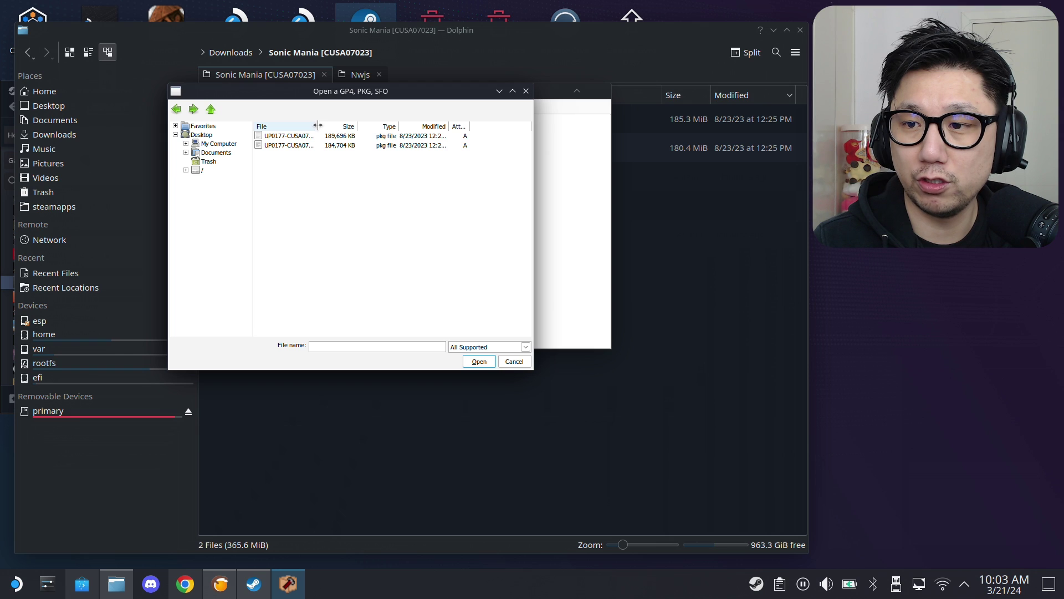
left_click_drag(318, 125, 442, 128)
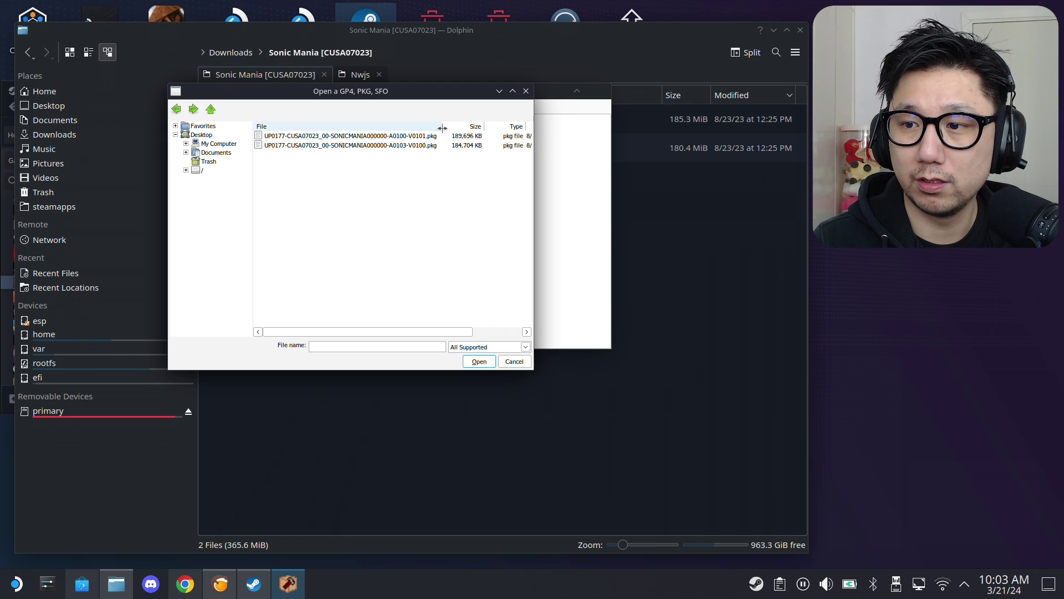
left_click(415, 139)
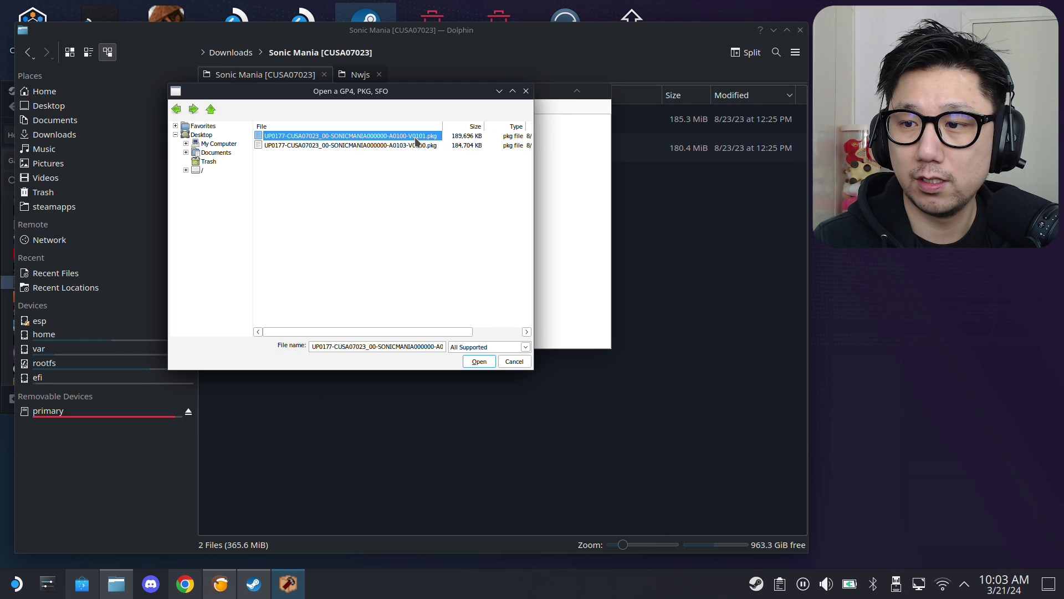
double_click(416, 138)
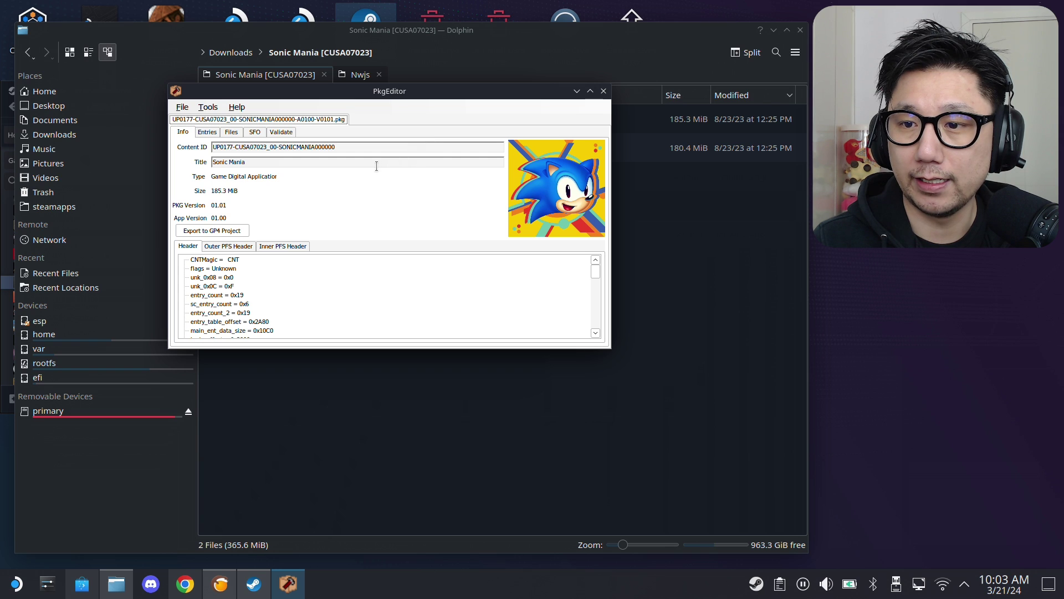
Step: Copy the title Sonic Mania from the package info and minimize PkgEditor
left_click_drag(273, 160, 202, 162)
key("ctrl+c")
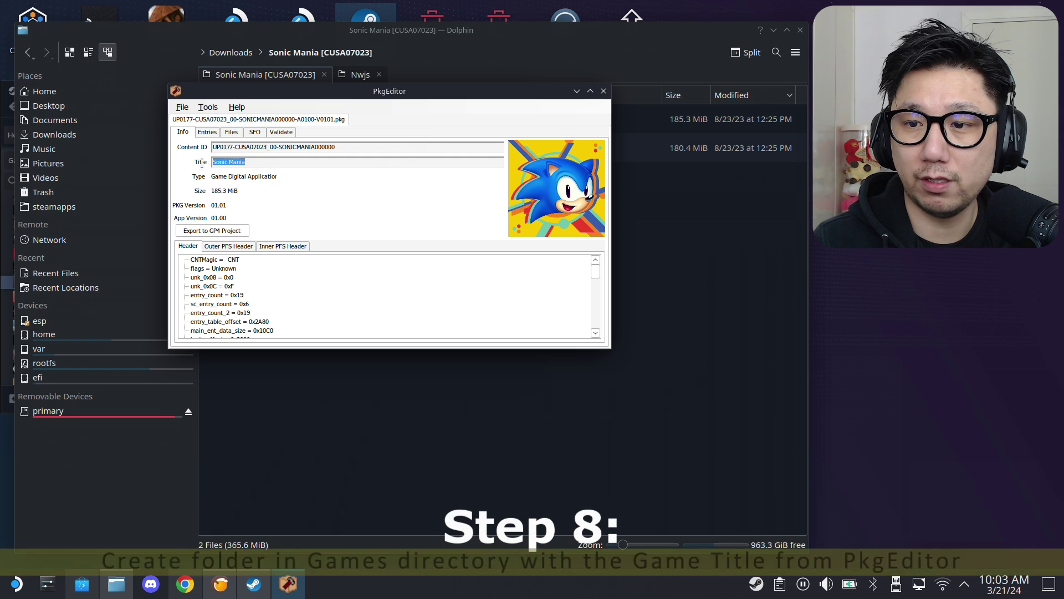
right_click(228, 162)
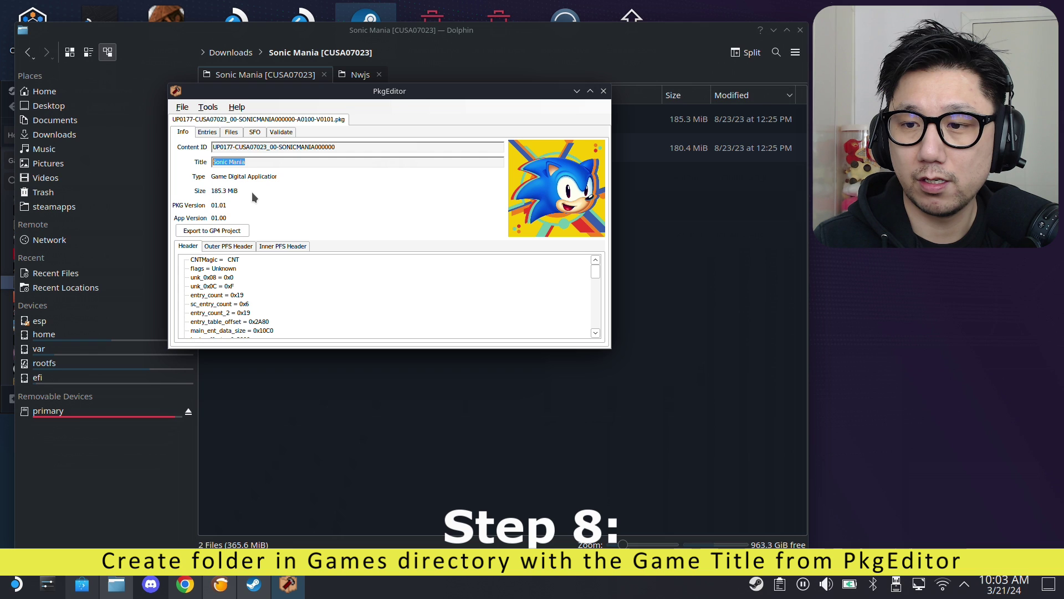
mouse_move(291, 584)
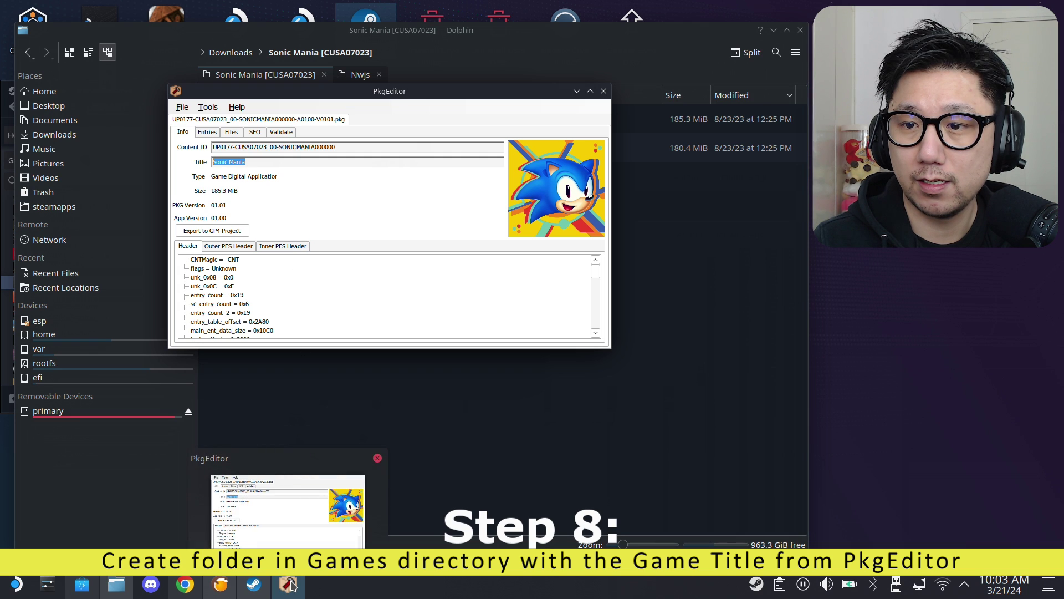
left_click(291, 584)
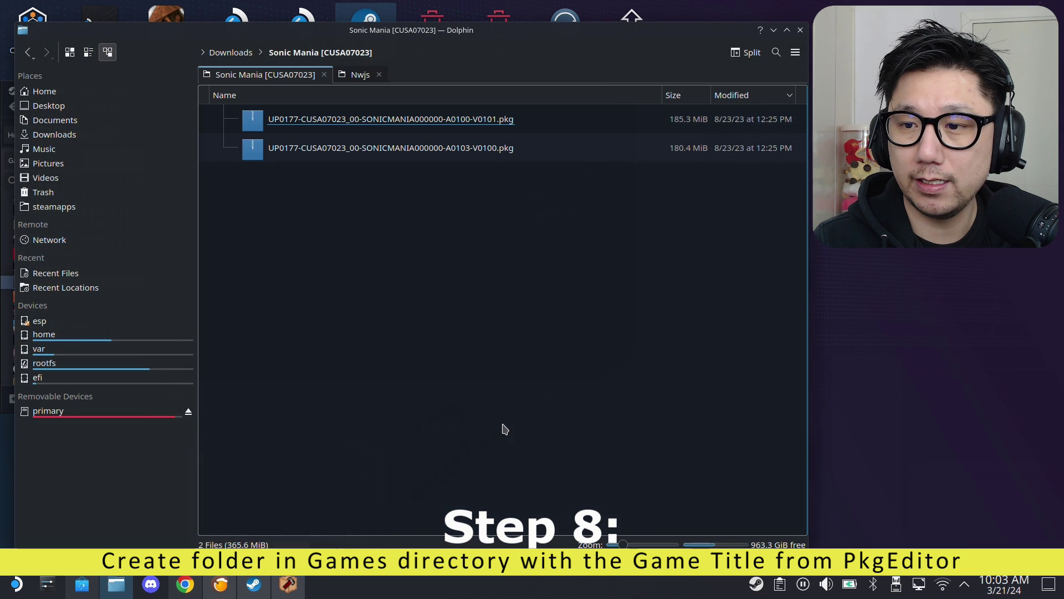
Step: In Dolphin, open the Games folder inside fpPS4-Temmie-s-Launcher-main in Downloads
left_click(58, 135)
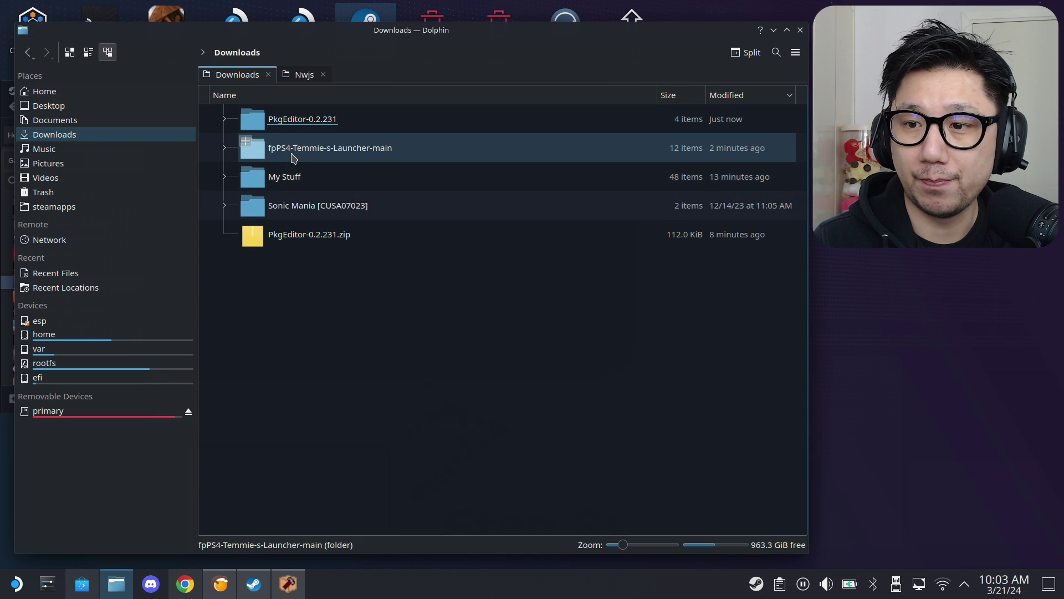
double_click(324, 156)
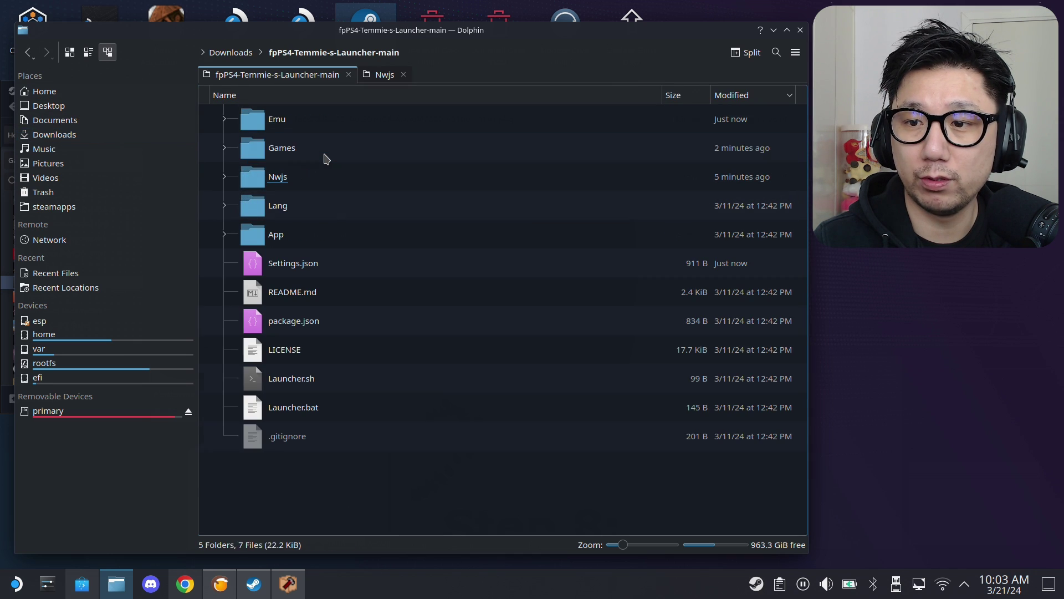
left_click(283, 148)
Step: Create a new folder in Games named with the copied title, Sonic Mania
right_click(280, 140)
mouse_move(313, 148)
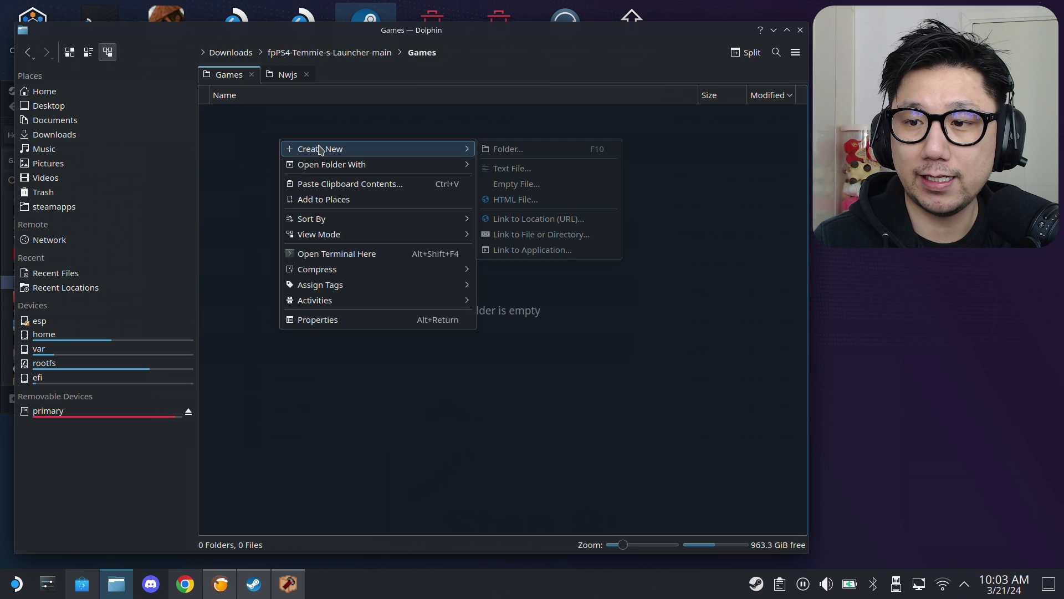
left_click(500, 149)
right_click(273, 268)
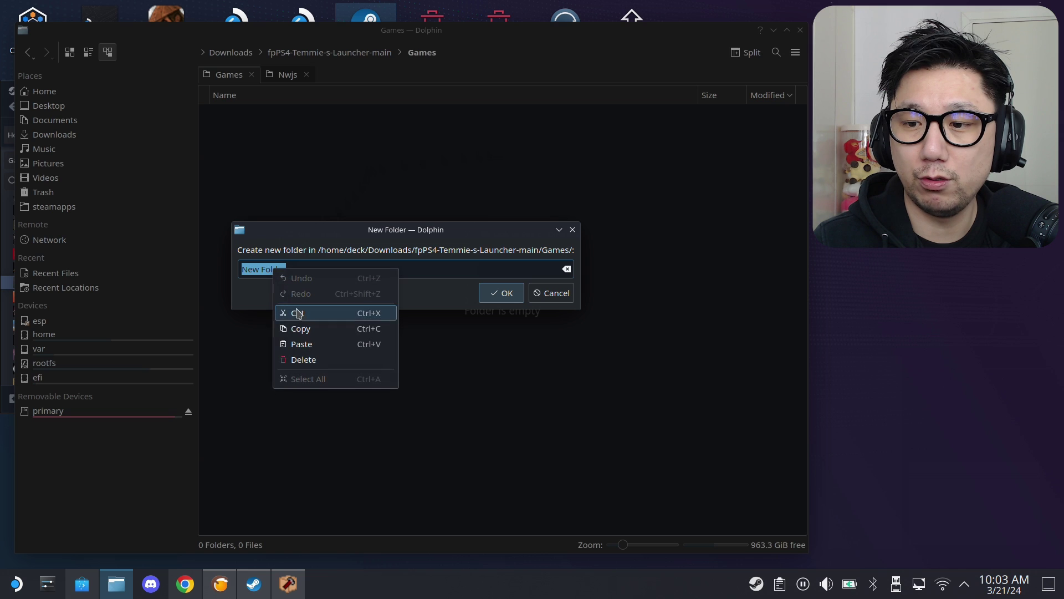
left_click(295, 342)
left_click(506, 293)
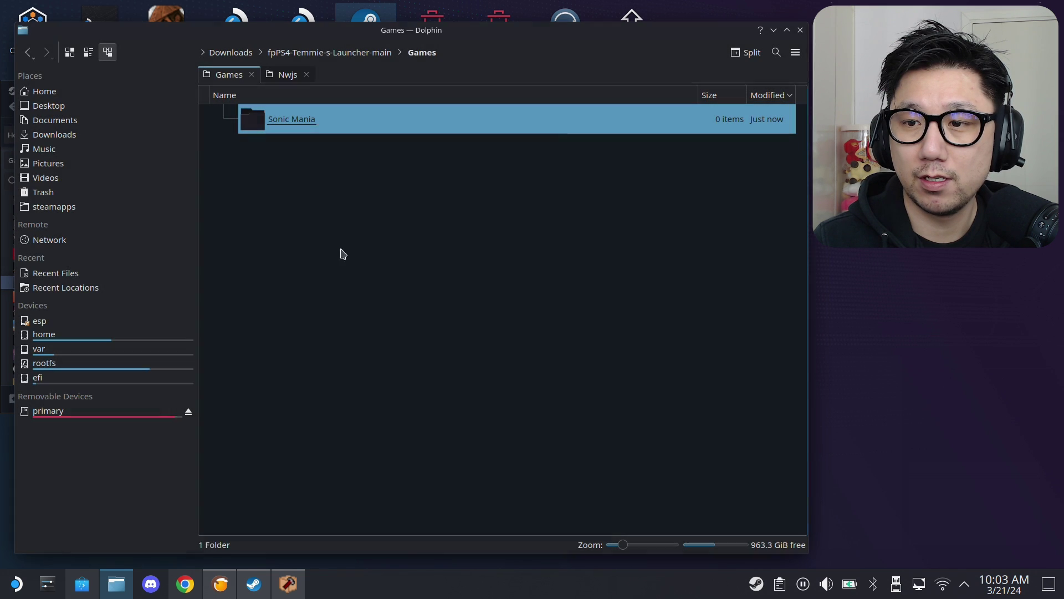
Step: Return to PkgEditor, start exporting the package to a GP4 project, and browse to /home/deck/Downloads as the save location
left_click(288, 583)
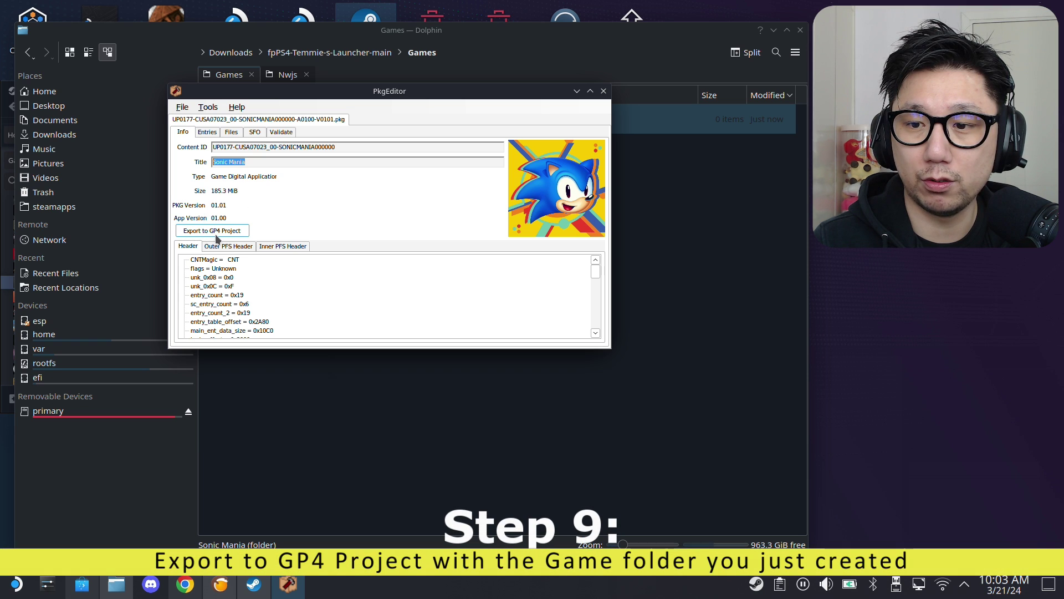
left_click(234, 235)
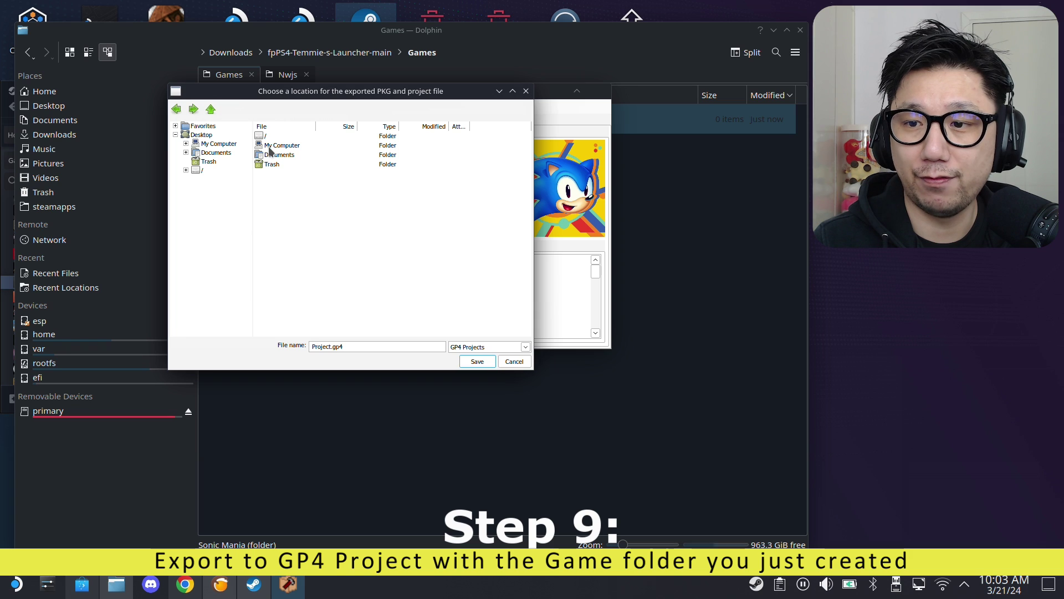
double_click(269, 146)
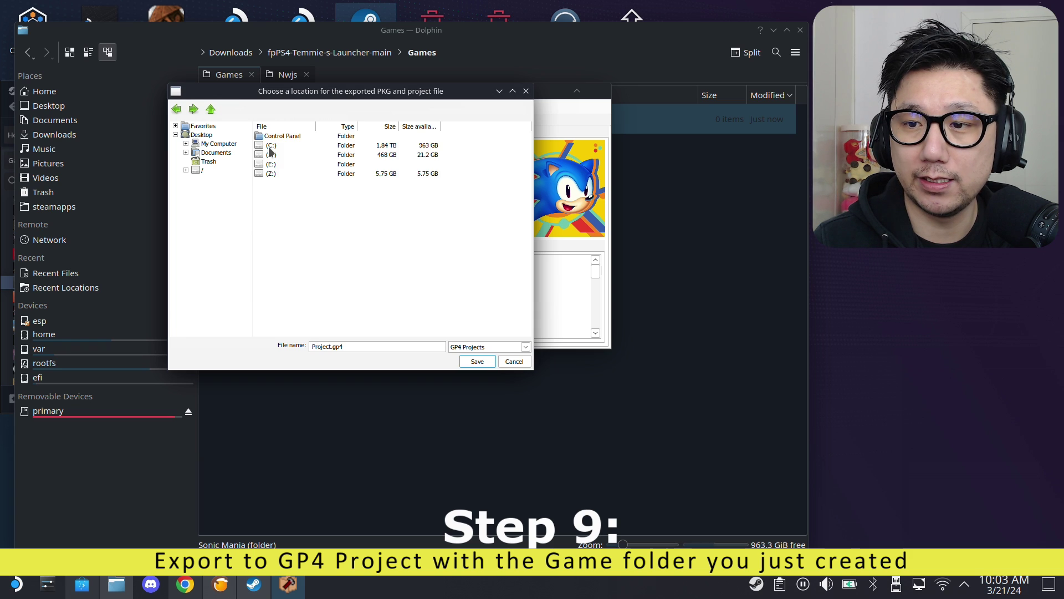
left_click(202, 170)
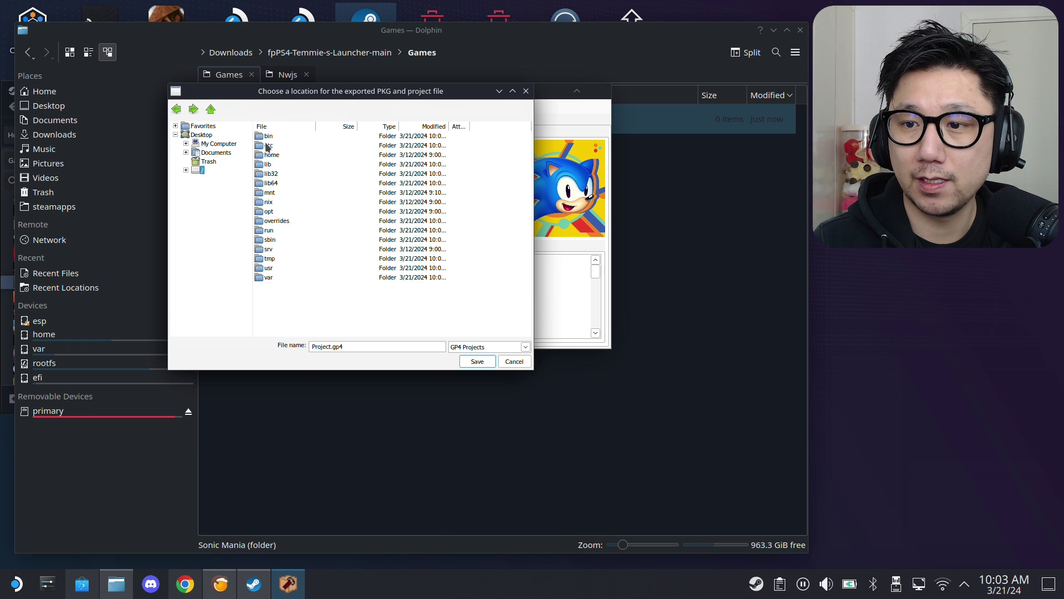
double_click(270, 155)
double_click(271, 137)
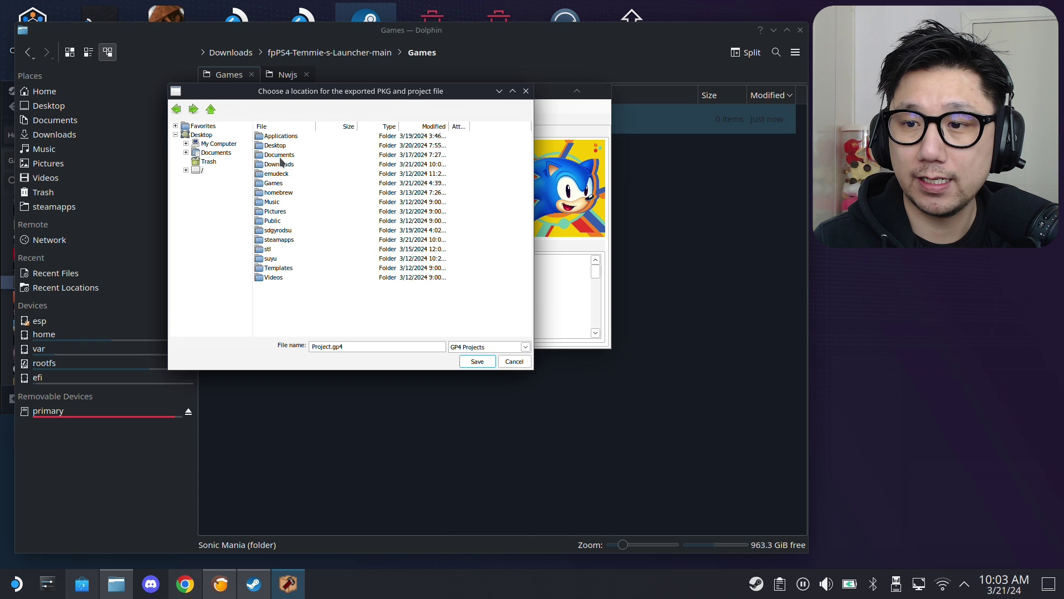
double_click(272, 164)
double_click(292, 162)
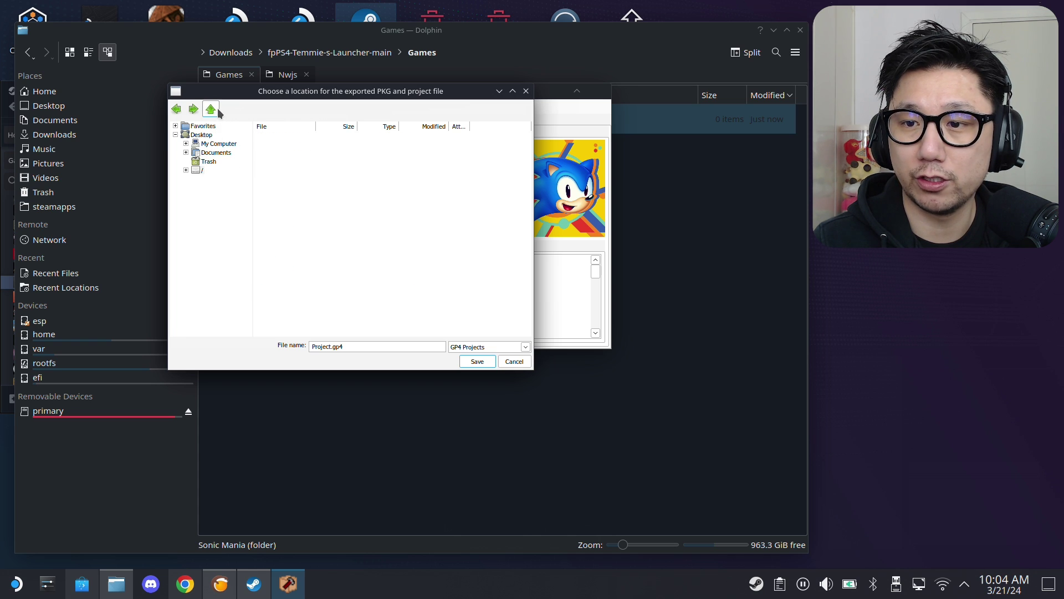
left_click(210, 109)
Step: Save Project.gp4 into fpPS4-Temmie-s-Launcher-main/Games/Sonic Mania, dismiss the export message, and close PkgEditor and Dolphin
left_click(285, 136)
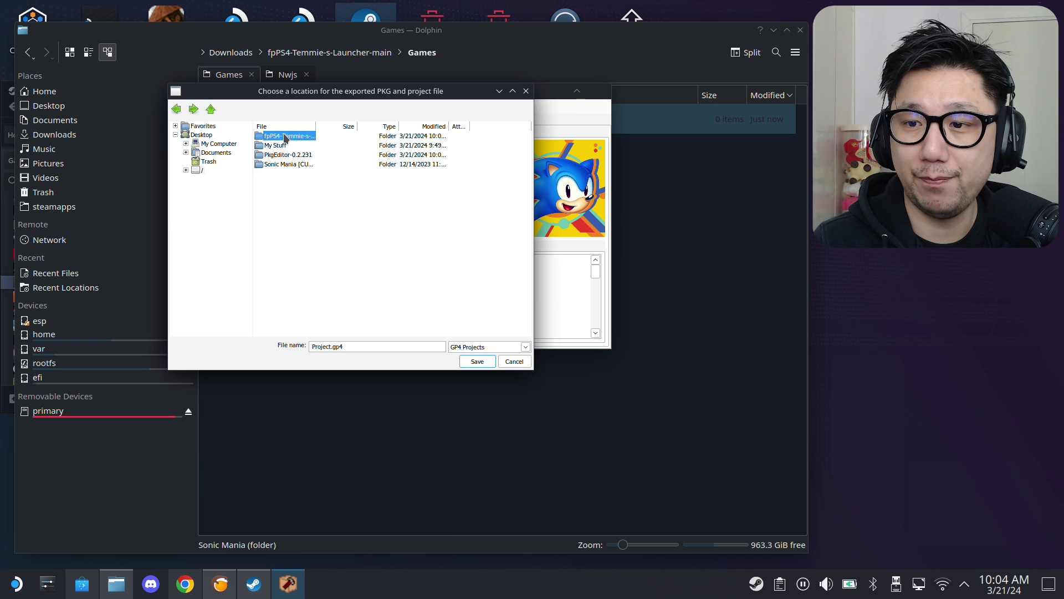
double_click(284, 136)
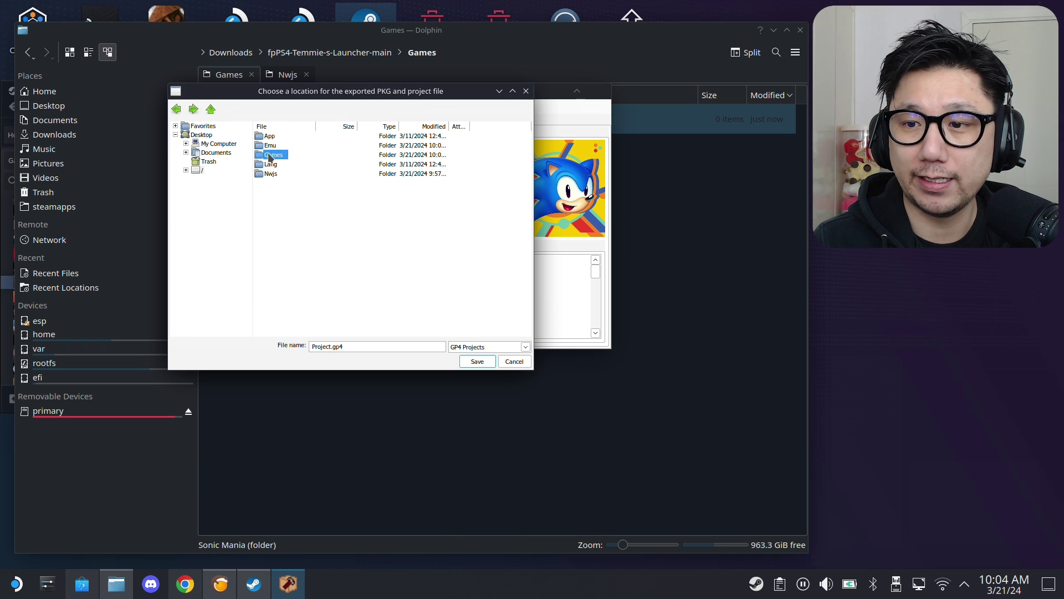
double_click(271, 154)
double_click(278, 136)
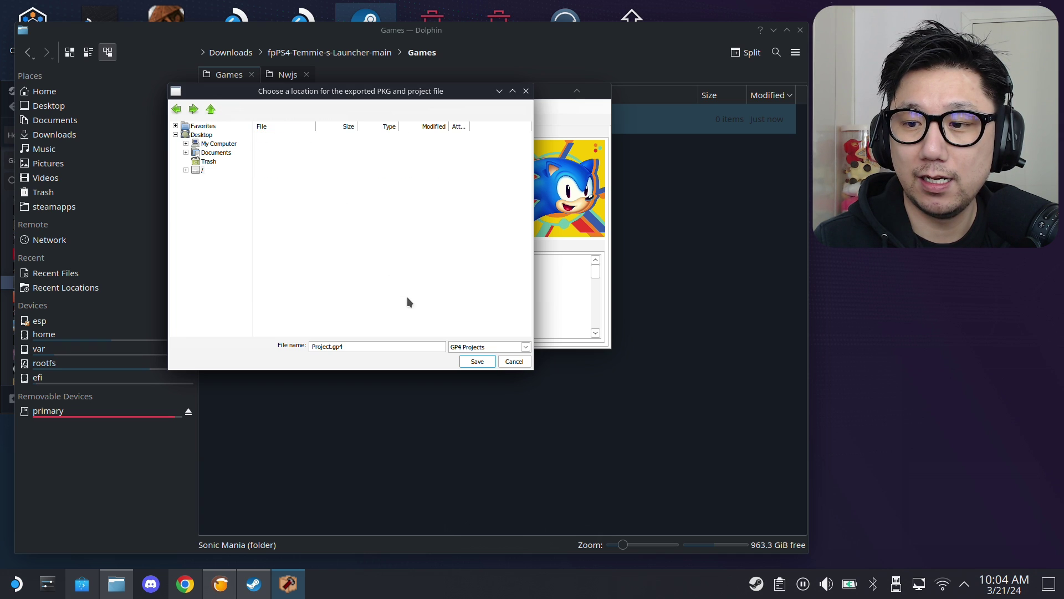
left_click(478, 362)
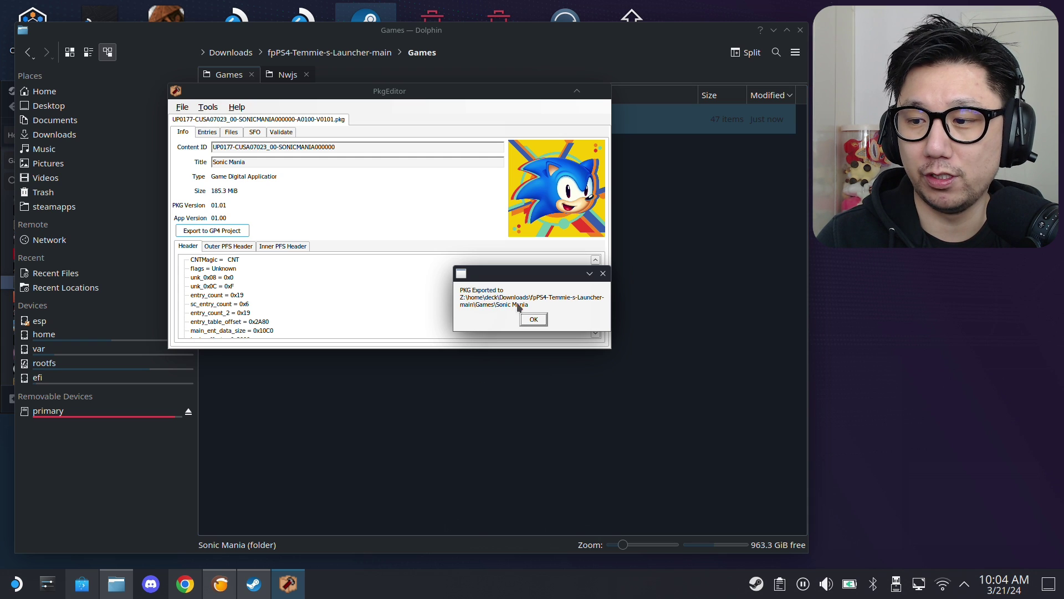
left_click(533, 320)
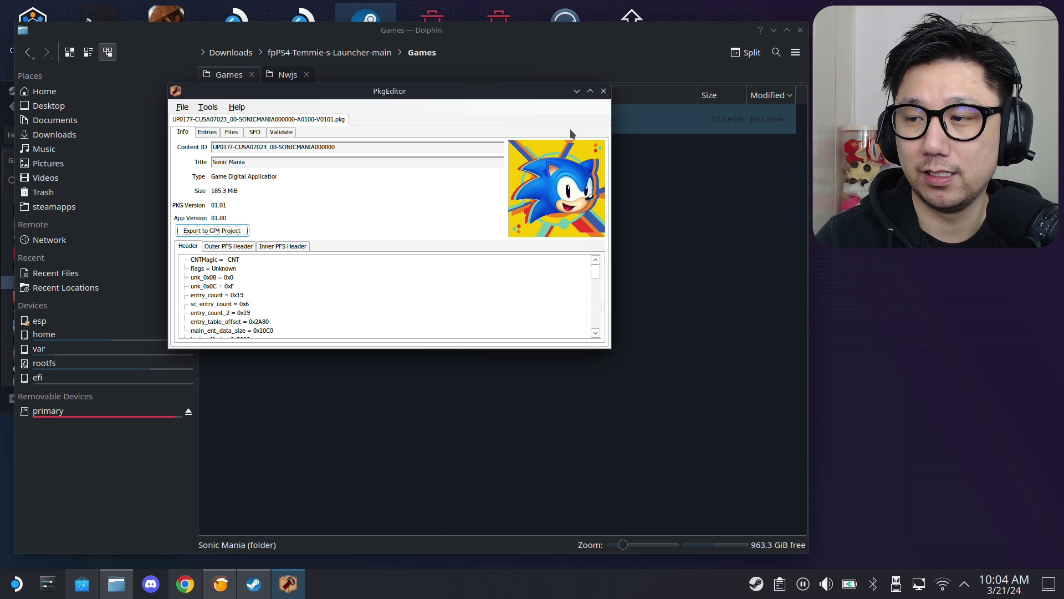
left_click(604, 91)
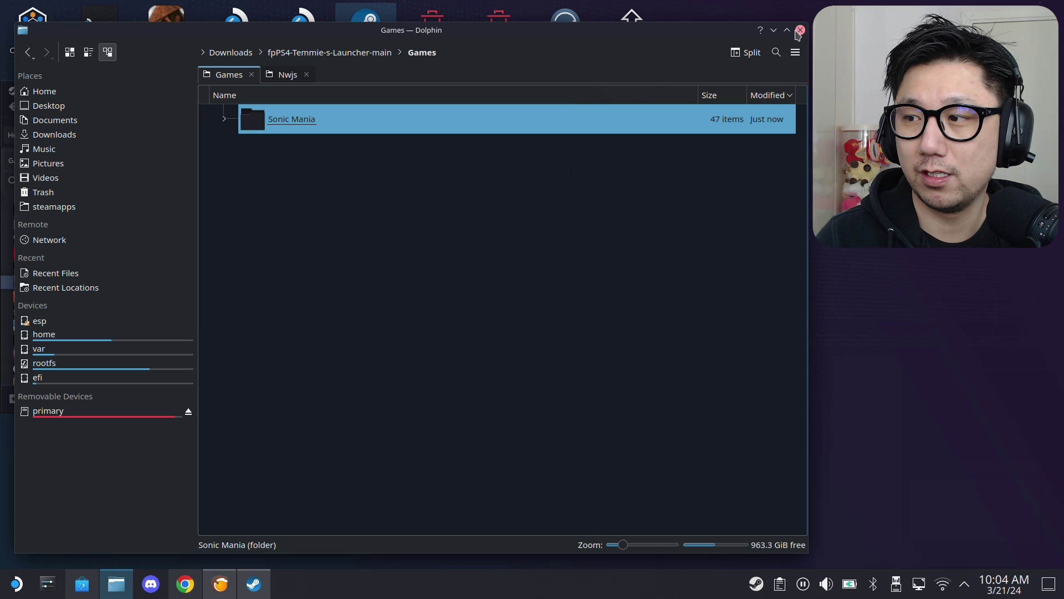
left_click(800, 31)
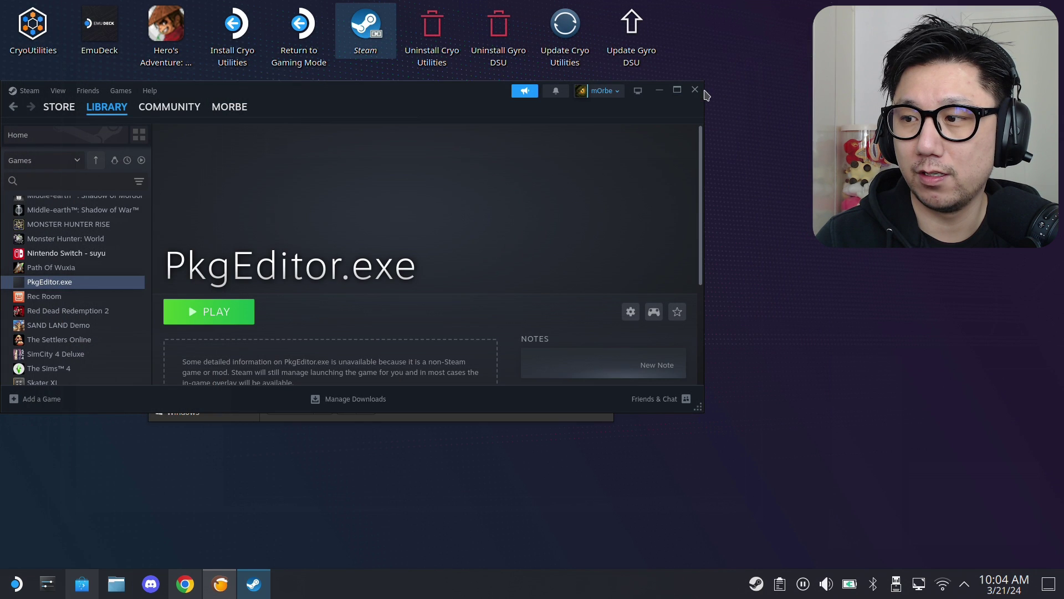
Step: Close the Steam library window, reopen Steam in Big Picture Mode and launch fpPS4 from the recent games
left_click(697, 94)
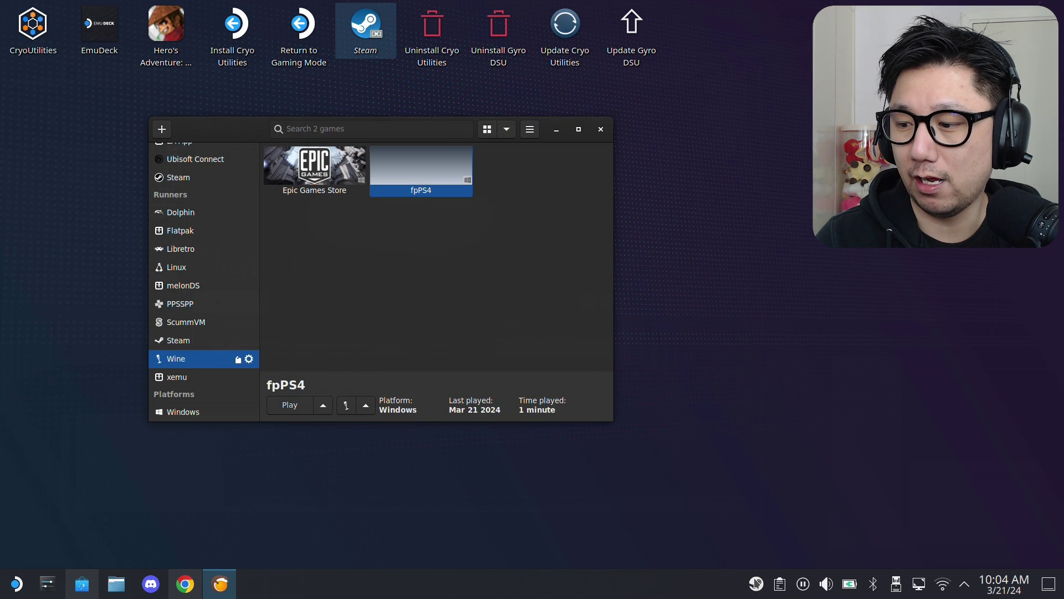
right_click(756, 583)
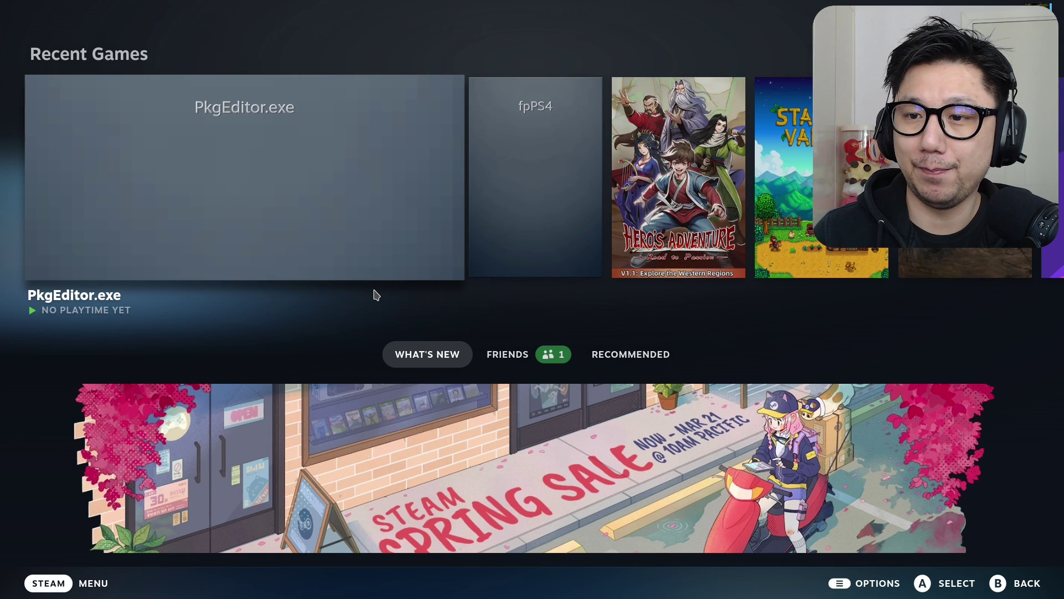
key("Right")
key("Right")
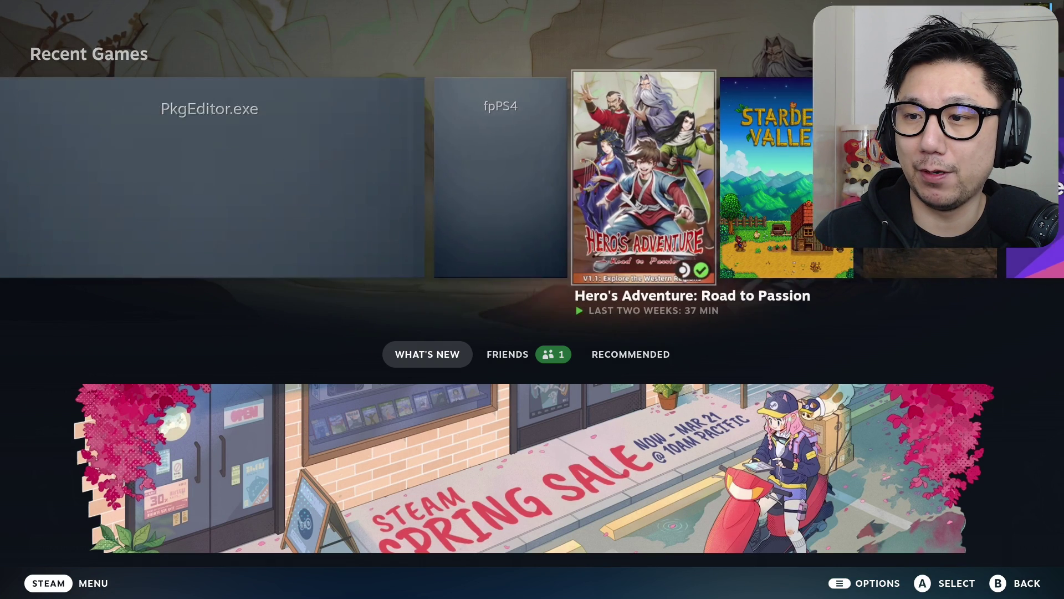
key("Left")
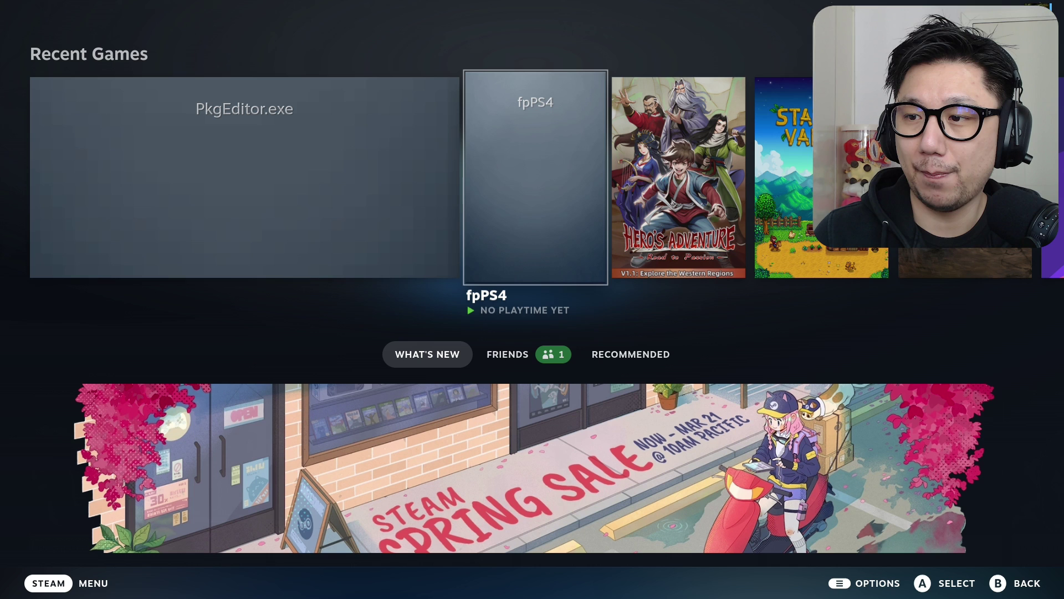
key("Return")
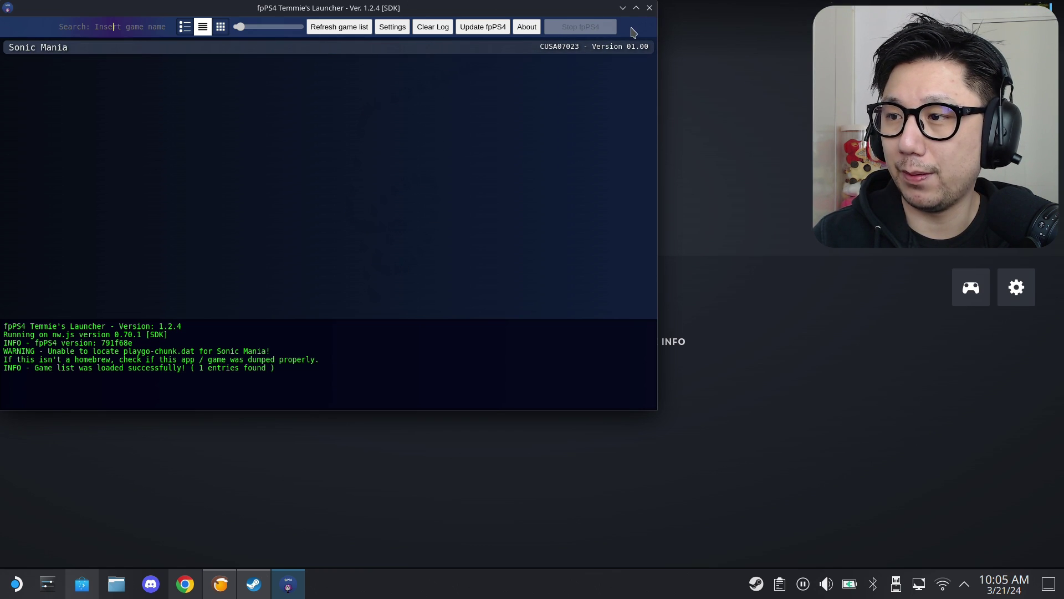
Step: Close the fpPS4 launcher and exit Big Picture Mode
left_click(649, 8)
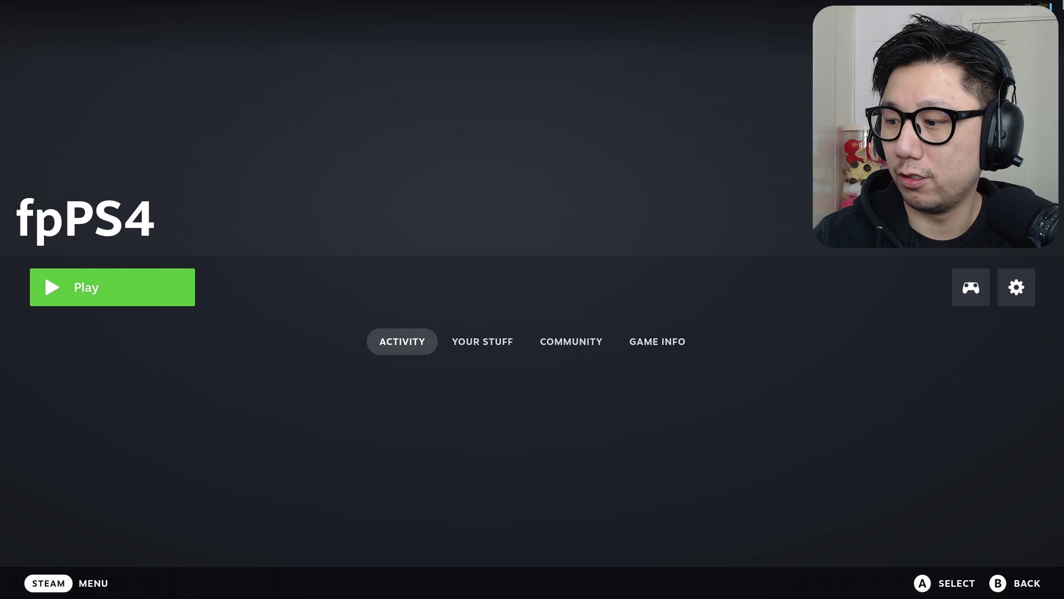
key("Right")
key("ctrl+1")
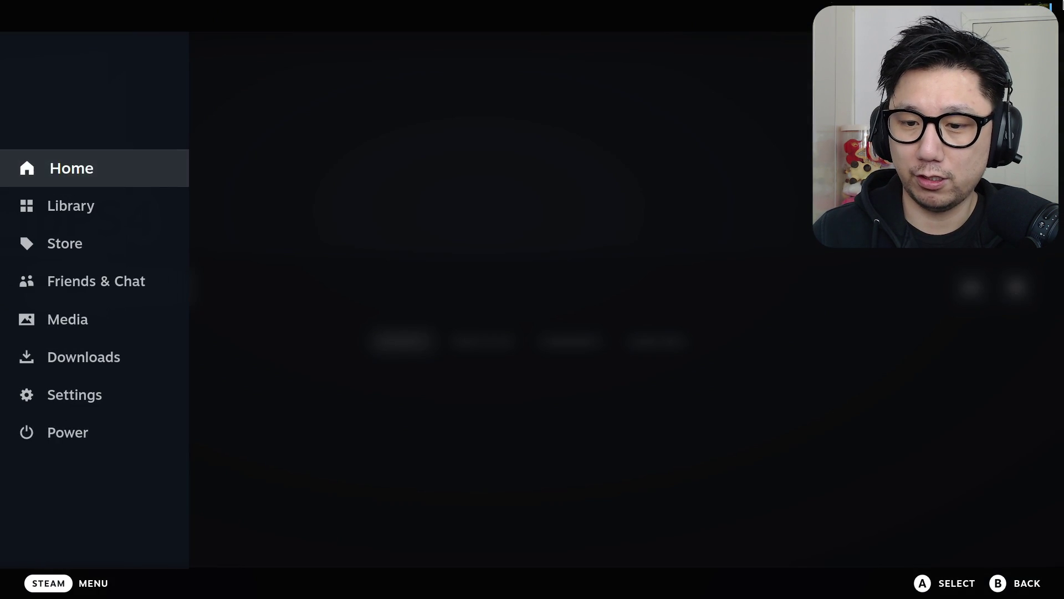
key("Up")
key("Return")
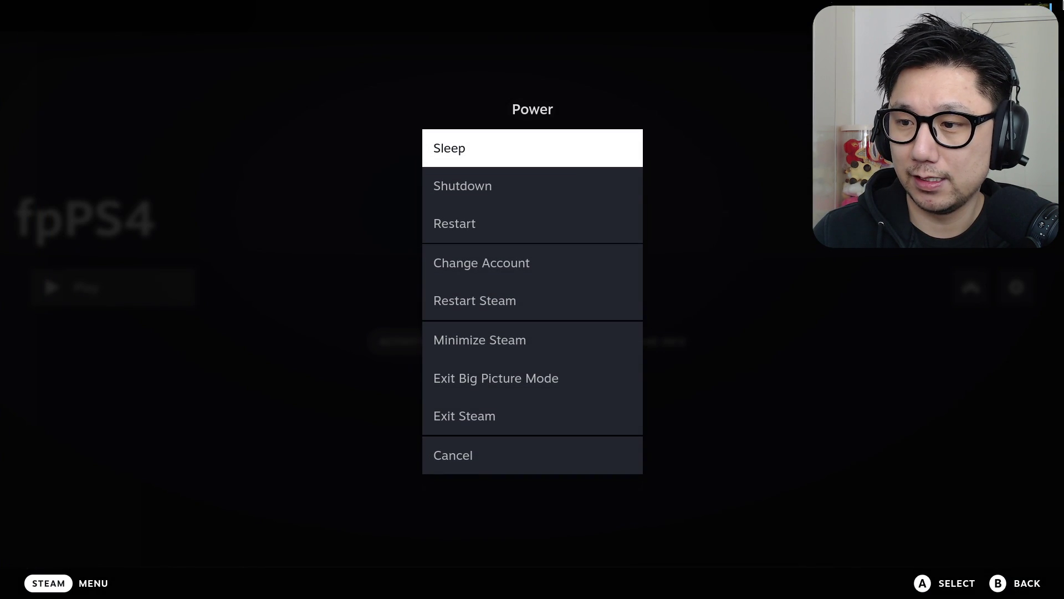
key("Up")
key("Up")
key("Up")
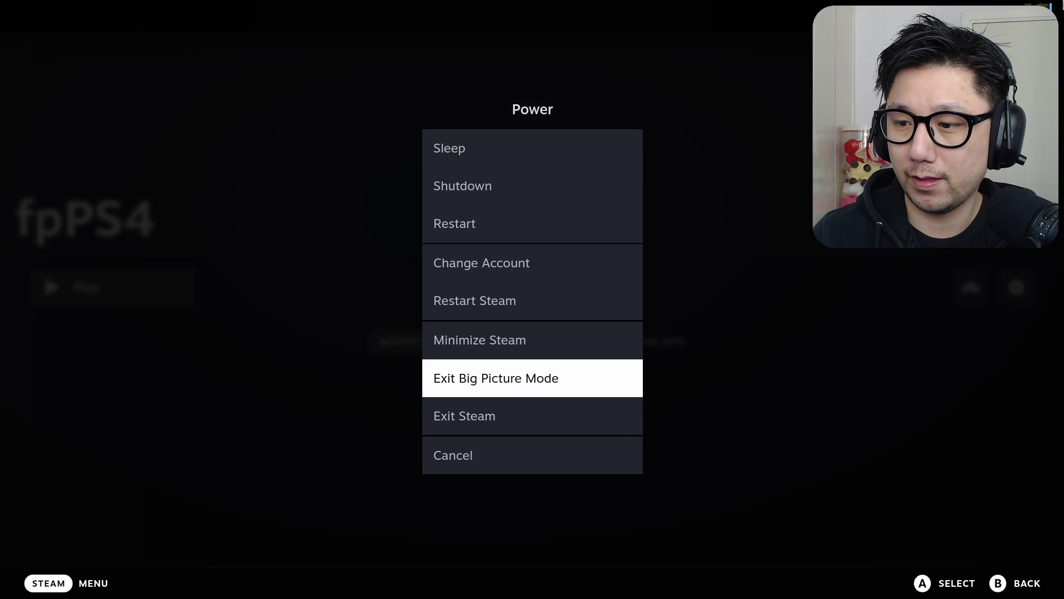
key("Return")
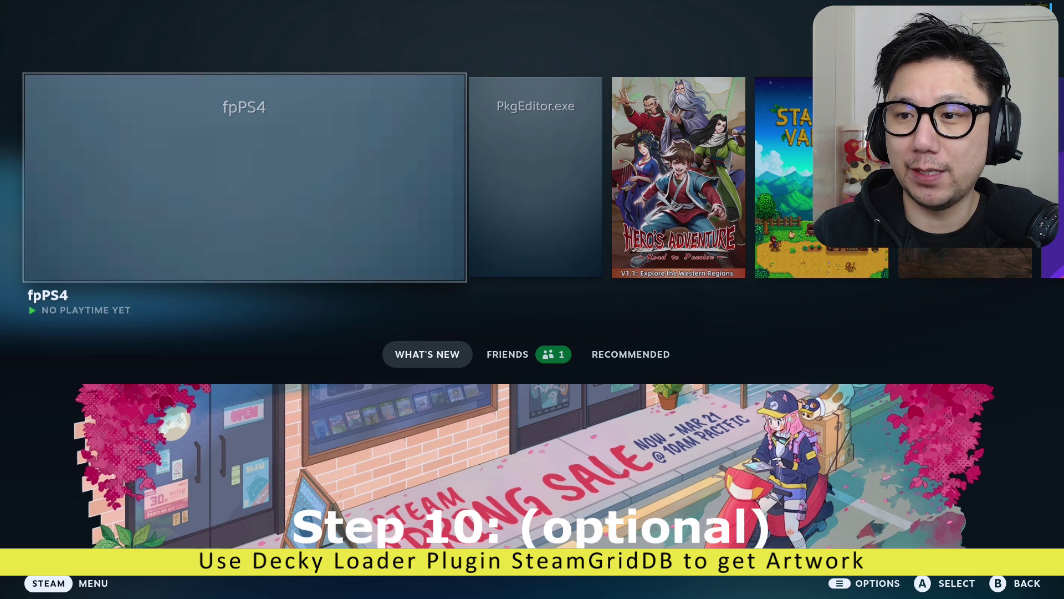
key("Menu")
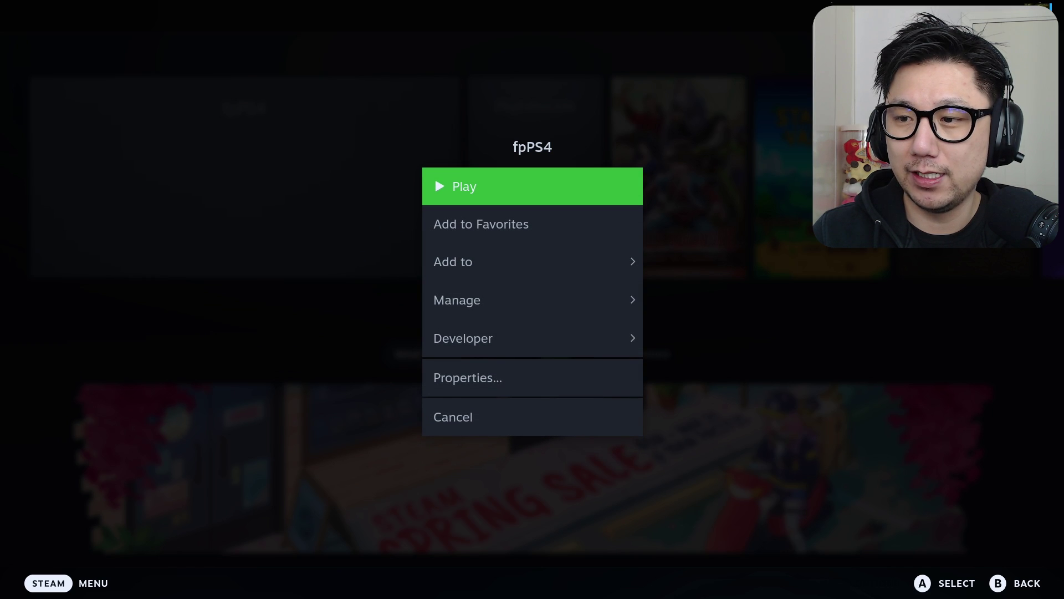
key("Down")
key("Down")
key("Down")
key("Down")
key("Down")
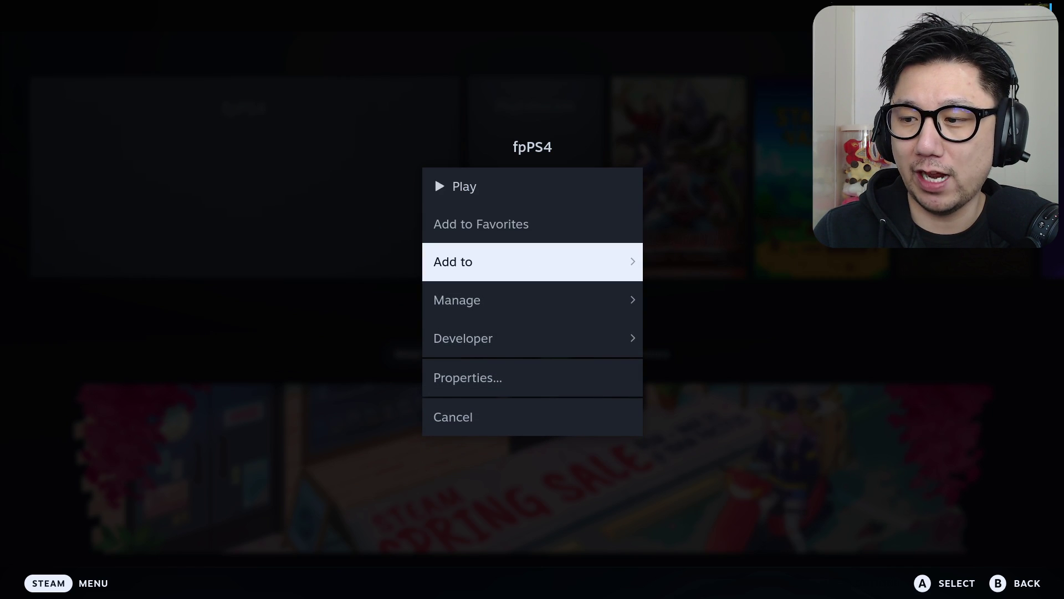
key("Escape")
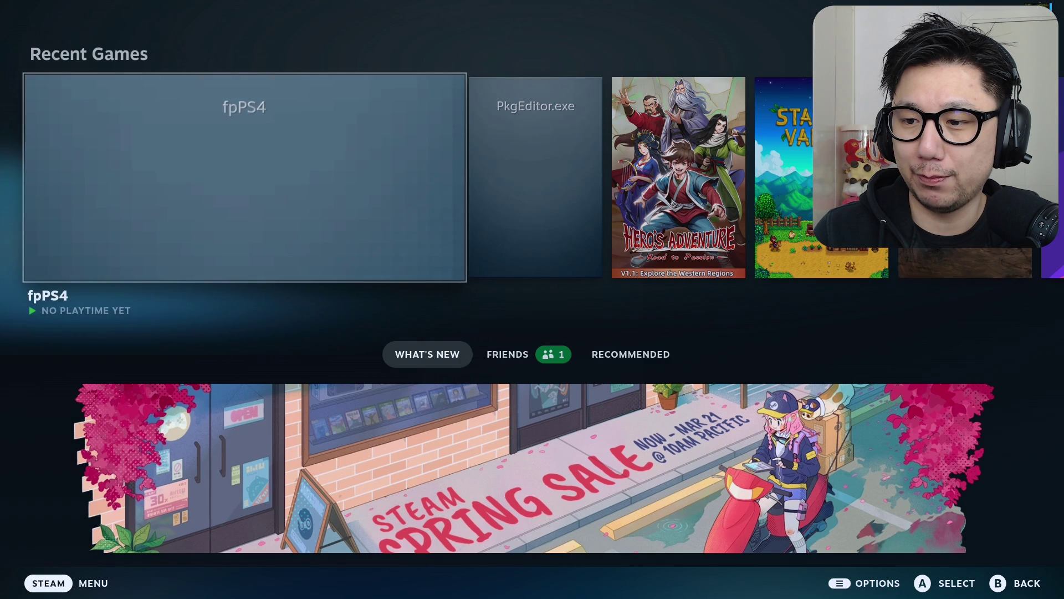
Step: Open the Change Artwork browser for fpPS4 from its game options
key("Menu")
key("Up")
key("Up")
key("Up")
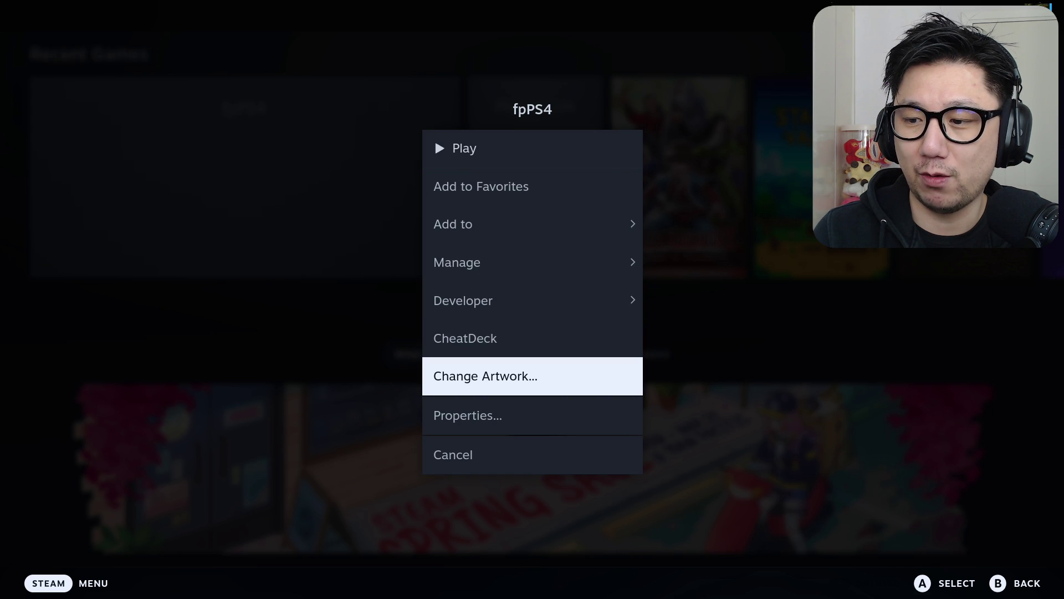
key("Return")
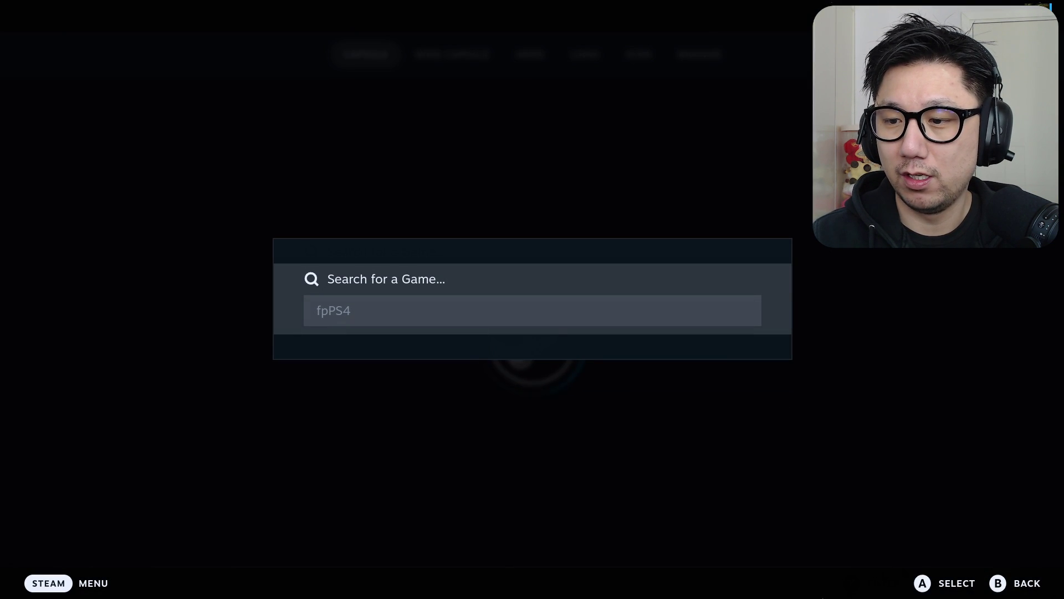
Step: Replace the artwork search term with "playstation 4" and choose PlayStation 4 (2013) as the artwork source
left_click(563, 321)
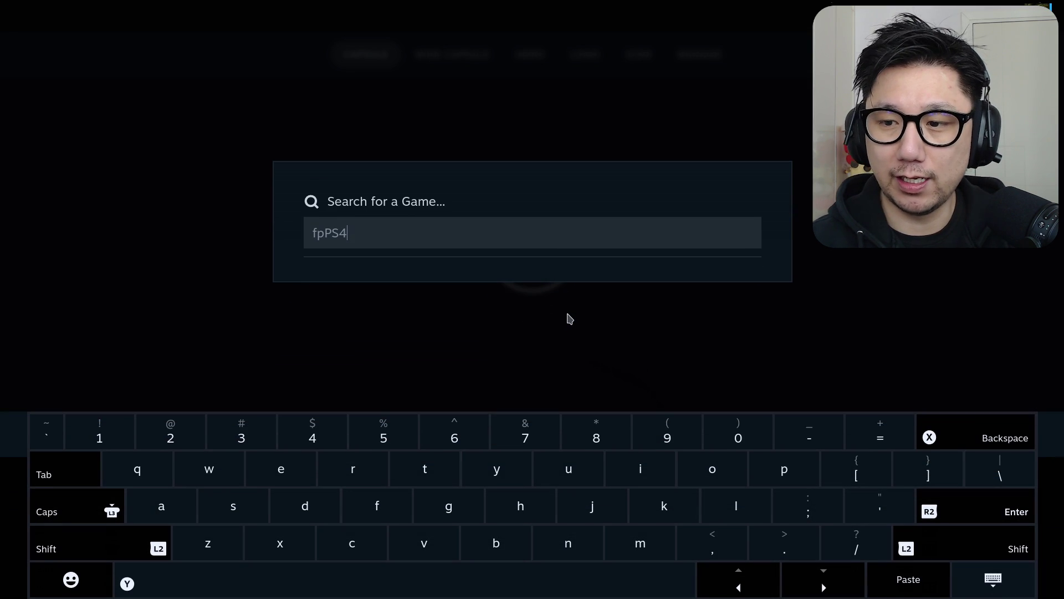
key("BackSpace")
key("BackSpace")
key("BackSpace")
key("BackSpace")
key("BackSpace")
type("playstat")
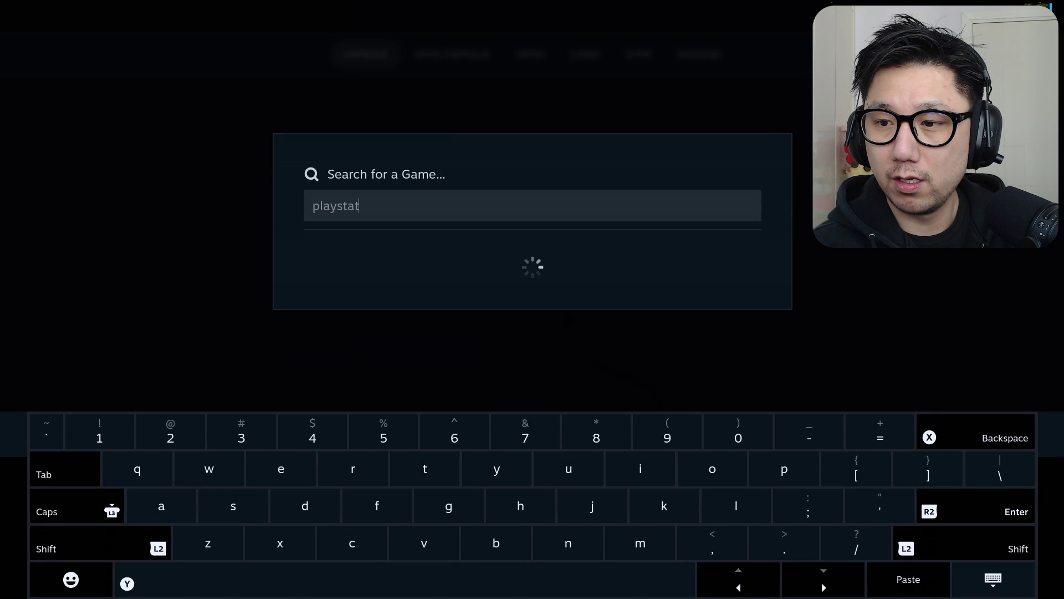
type("ion")
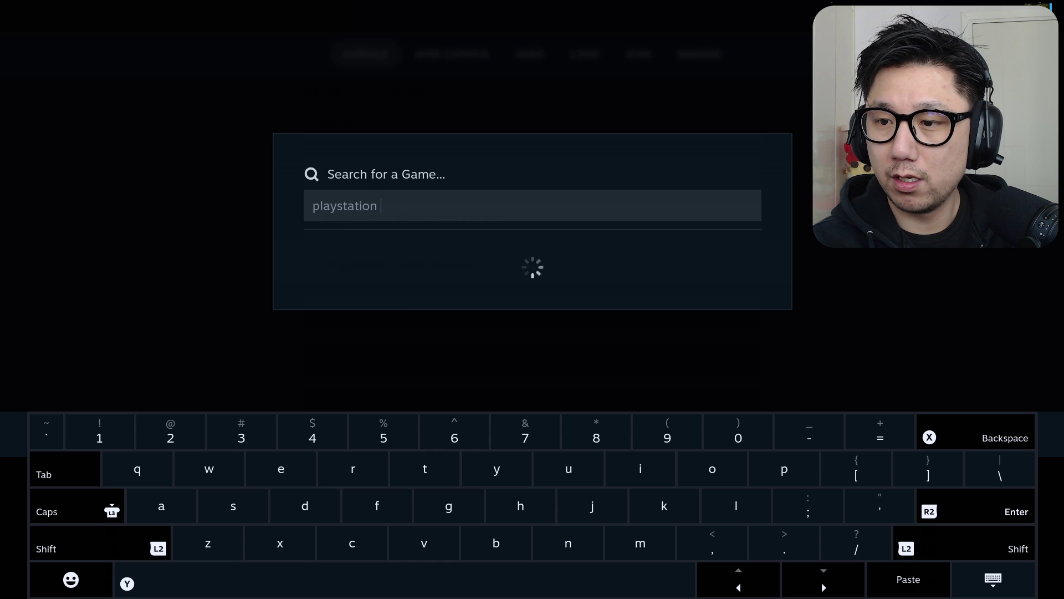
type(" 4")
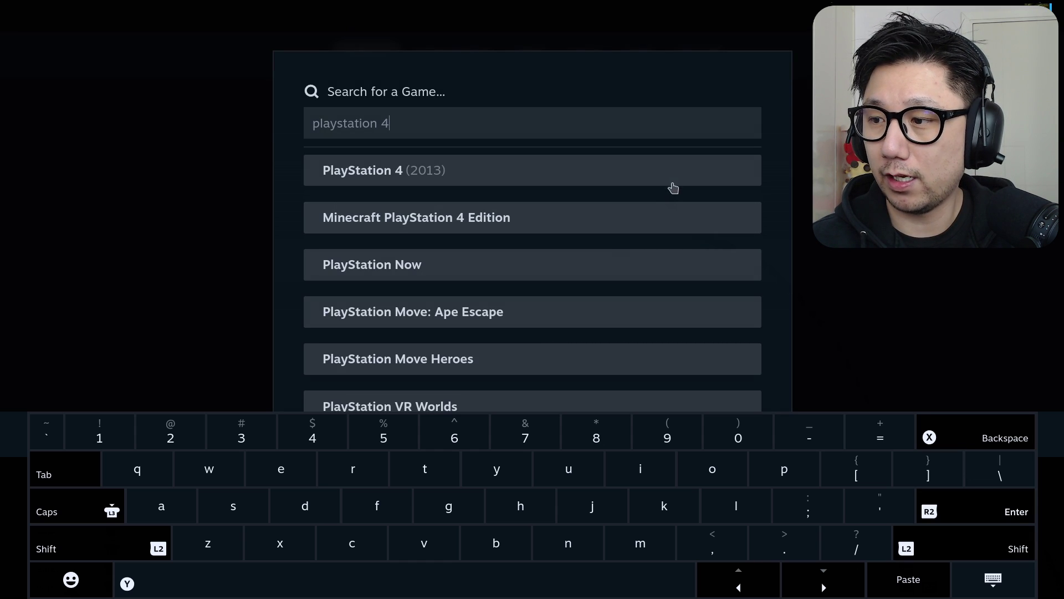
left_click(680, 178)
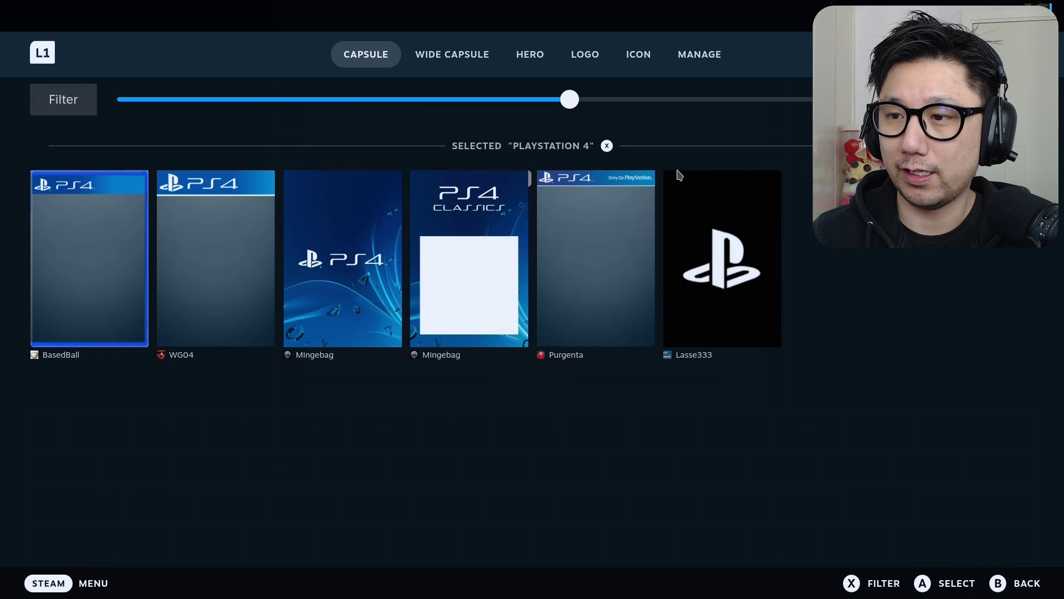
Step: Apply the plain blue PS4 logo capsule, third in the results, to fpPS4
key("Up")
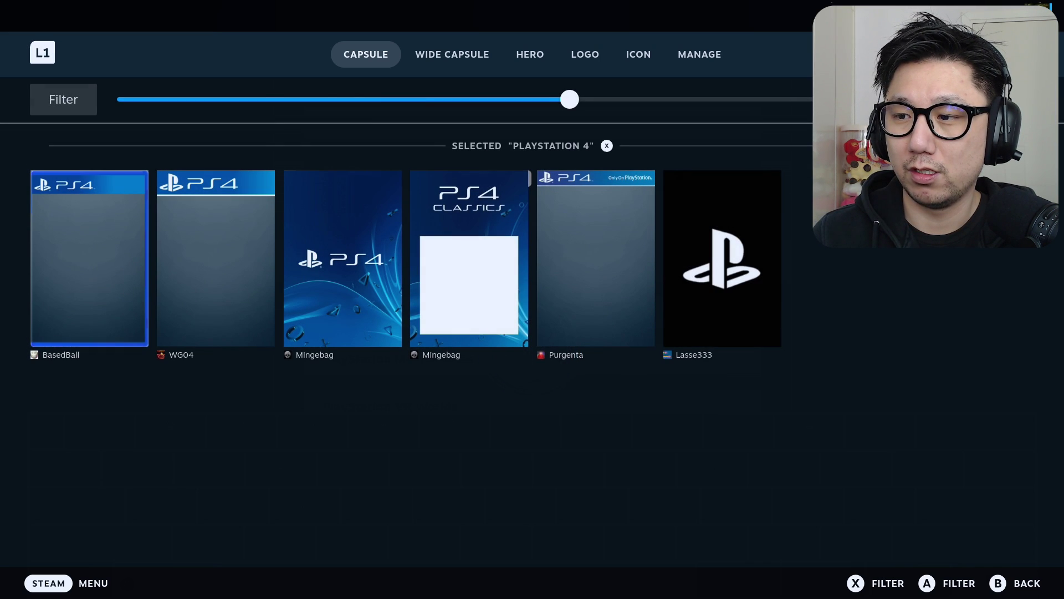
key("Down")
key("Right")
key("Right")
key("Return")
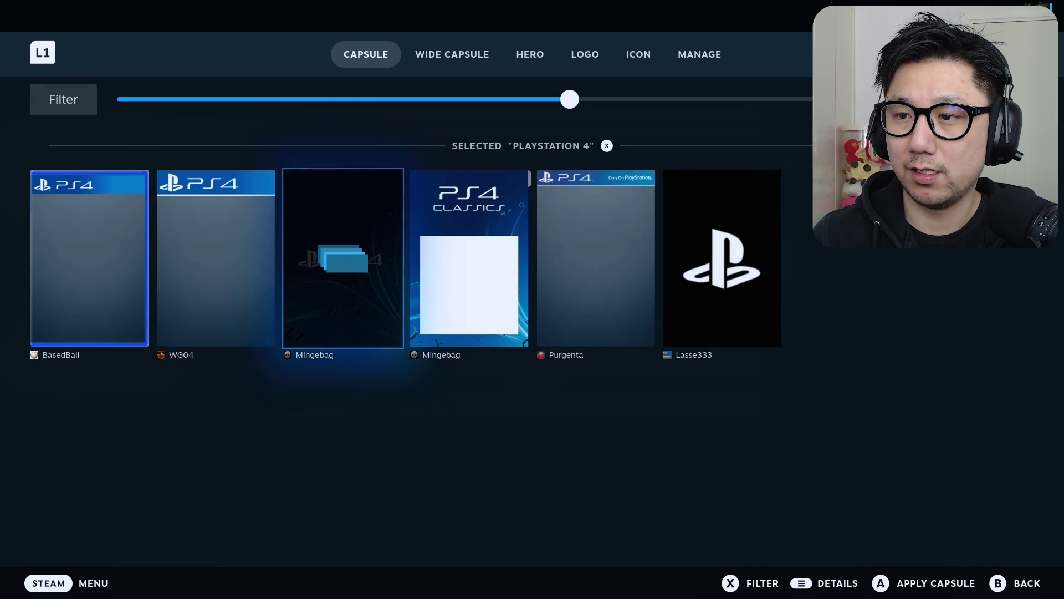
Step: Apply the blue PS4 wide capsule, the first in its category, to fpPS4
key("Page_Down")
key("Down")
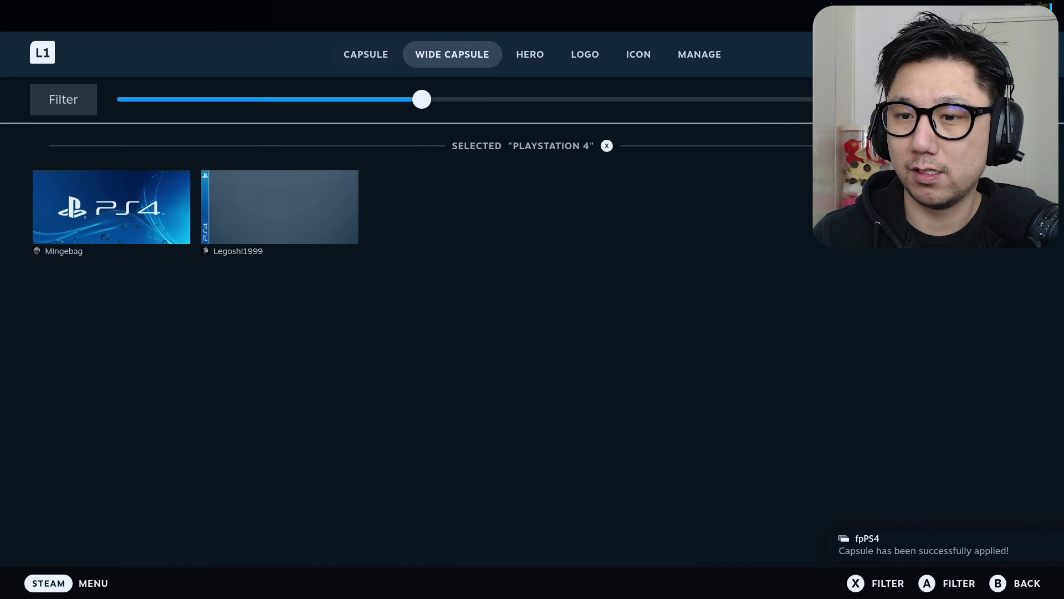
key("Down")
key("Return")
Step: Apply the second image in the first row of hero artwork to fpPS4
key("Page_Down")
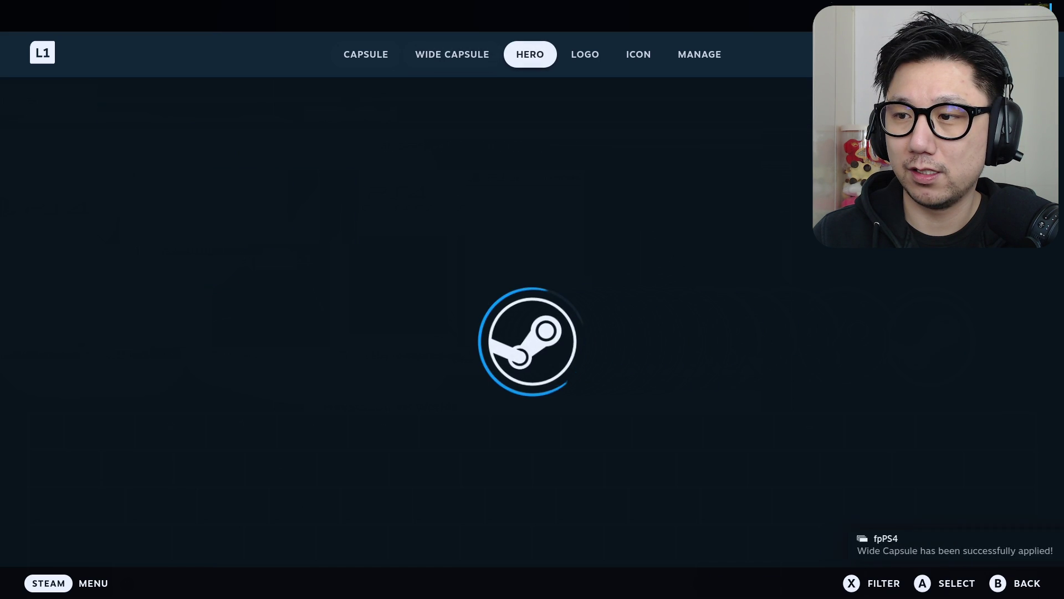
key("Down")
key("Down")
key("Right")
key("Return")
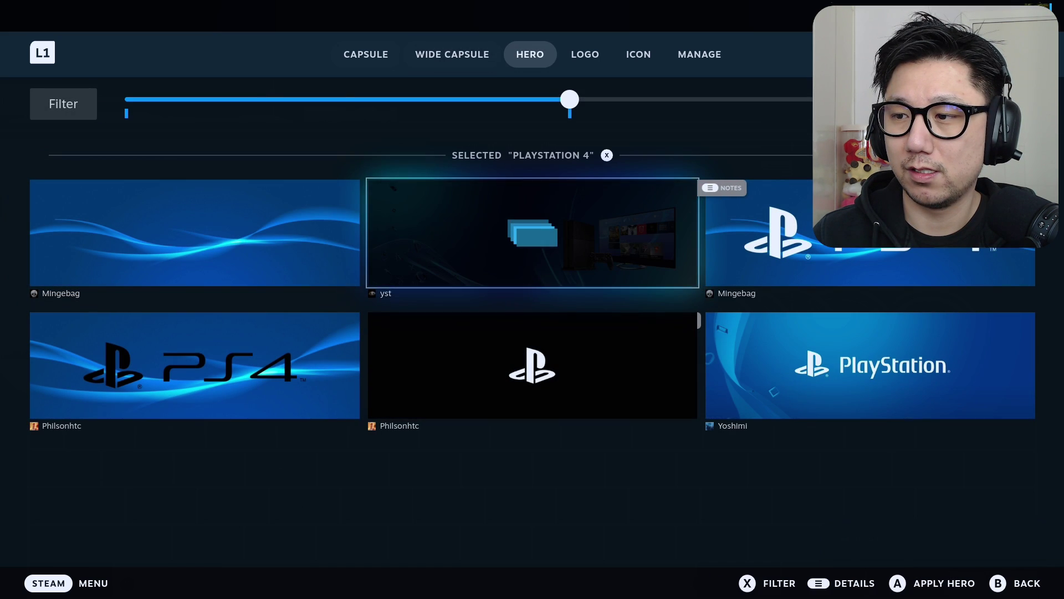
Step: Look through the PlayStation 4 logo artwork and return to the home screen
key("Page_Down")
key("Down")
key("Down")
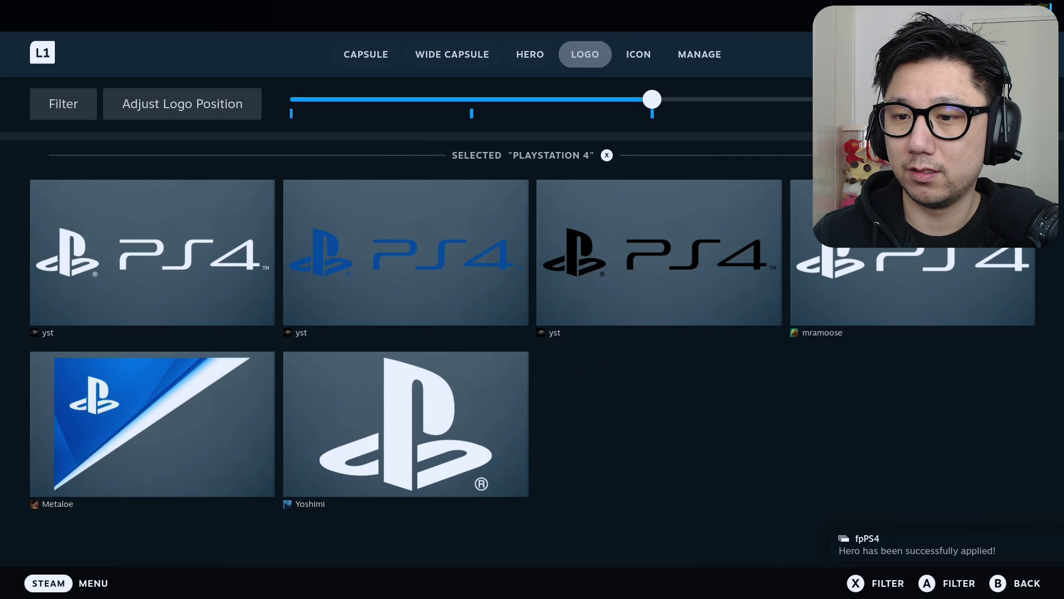
key("Return")
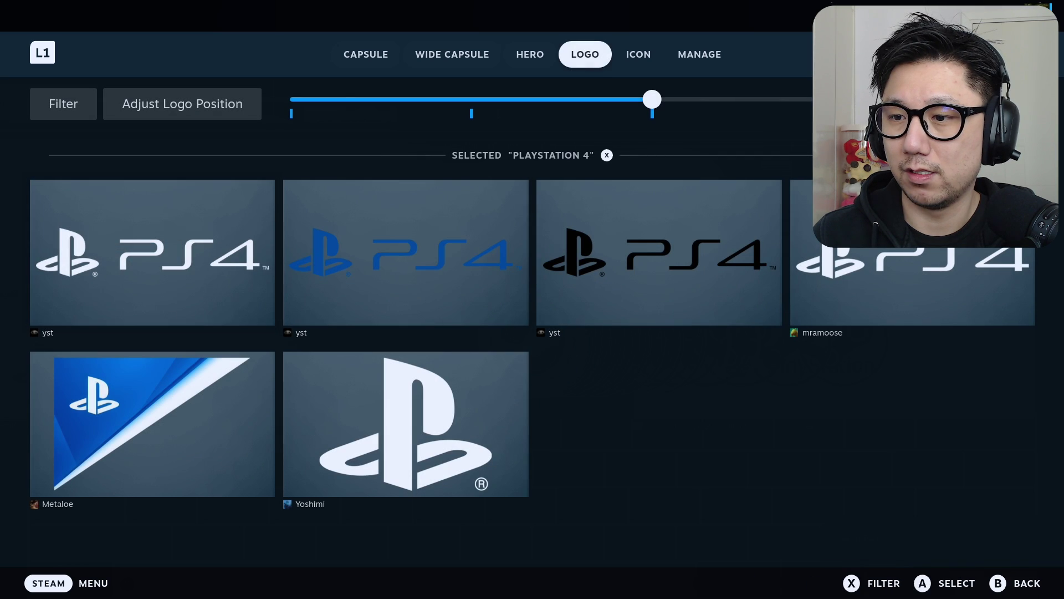
key("Escape")
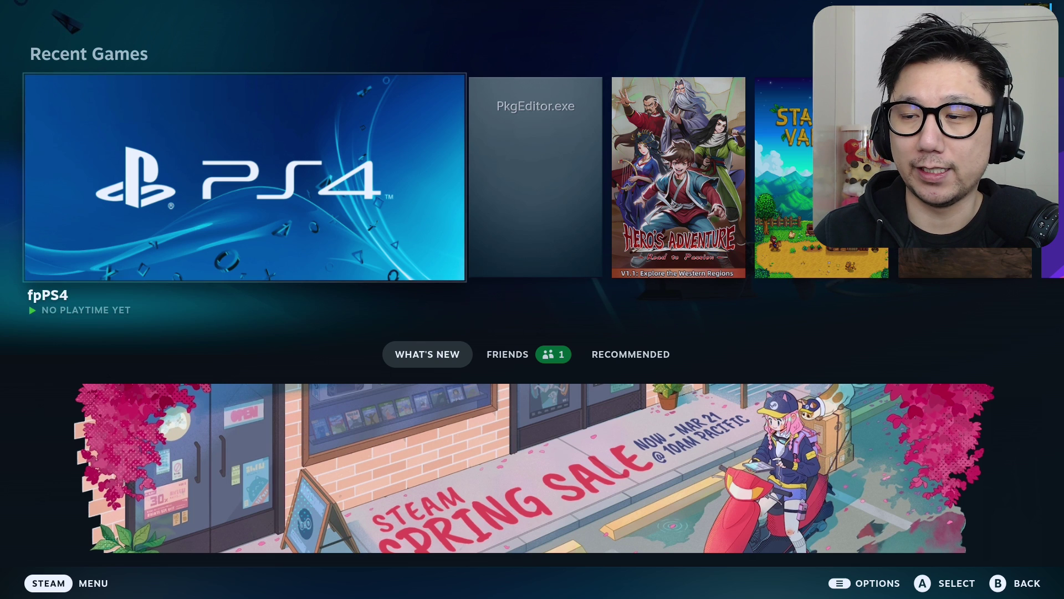
Step: Launch fpPS4 from the recent games, select Sonic Mania in the launcher and run it
key("Return")
key("Return")
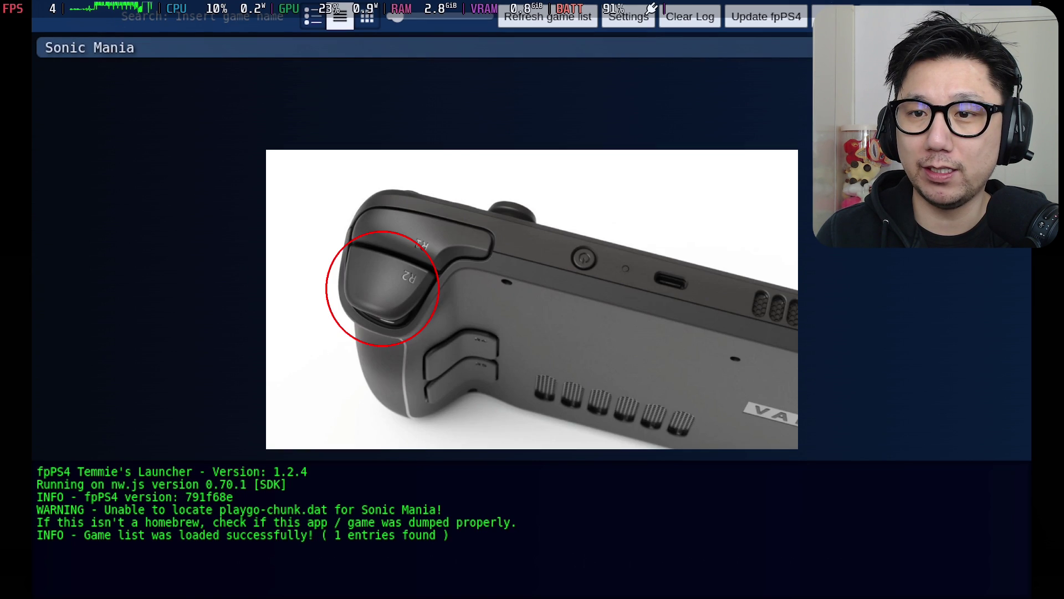
left_click(142, 55)
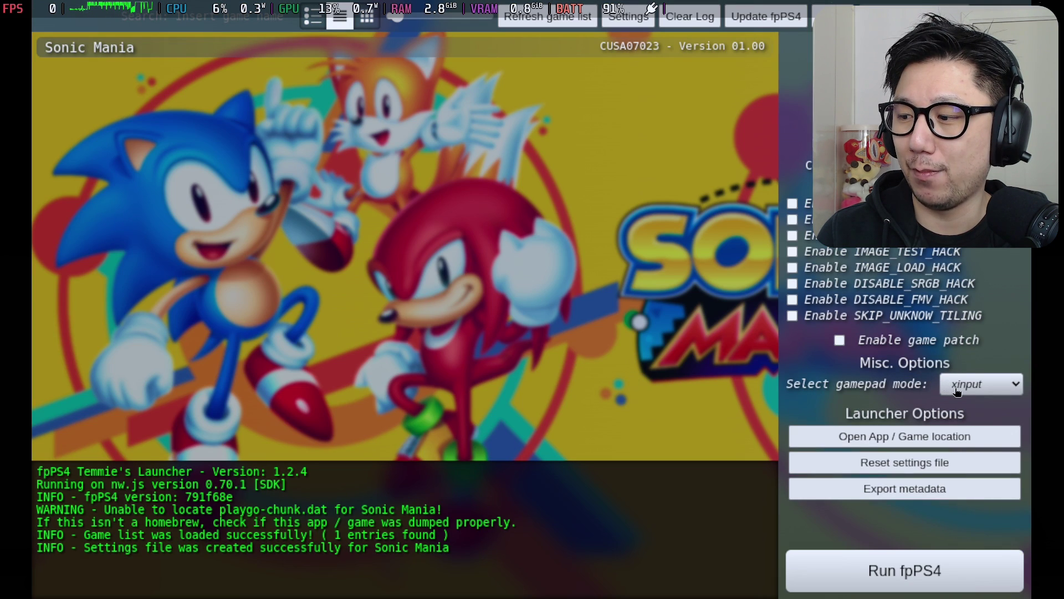
left_click(875, 569)
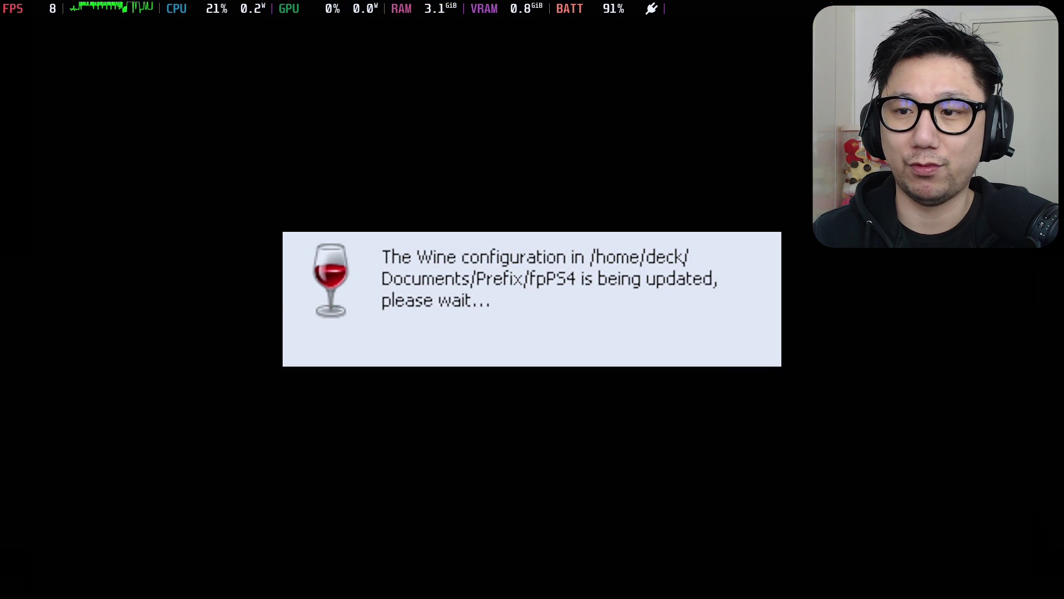